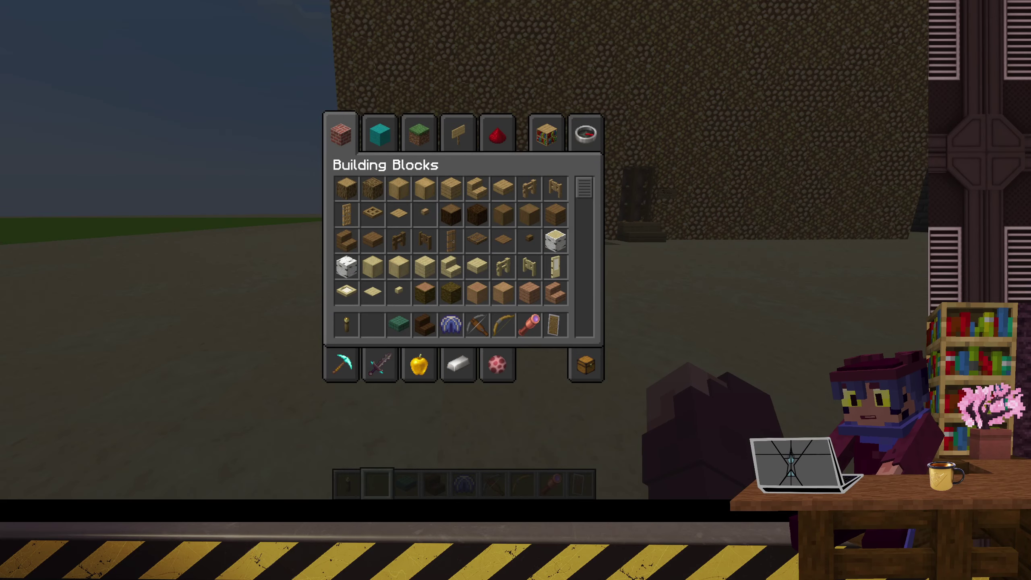
- Close the creative inventory and walk into the glowstone building to look over its green-screen room
key("e")
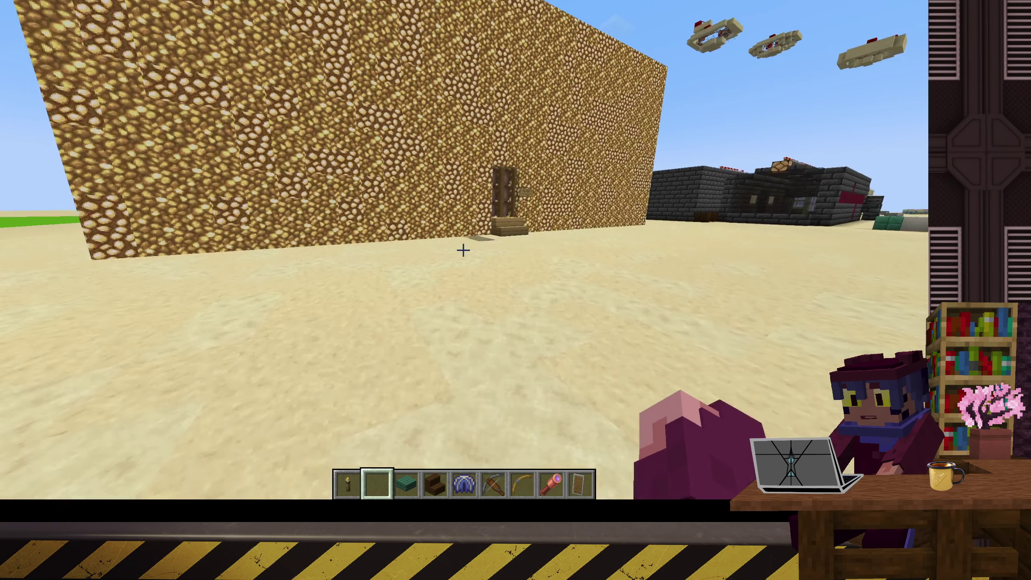
key("w")
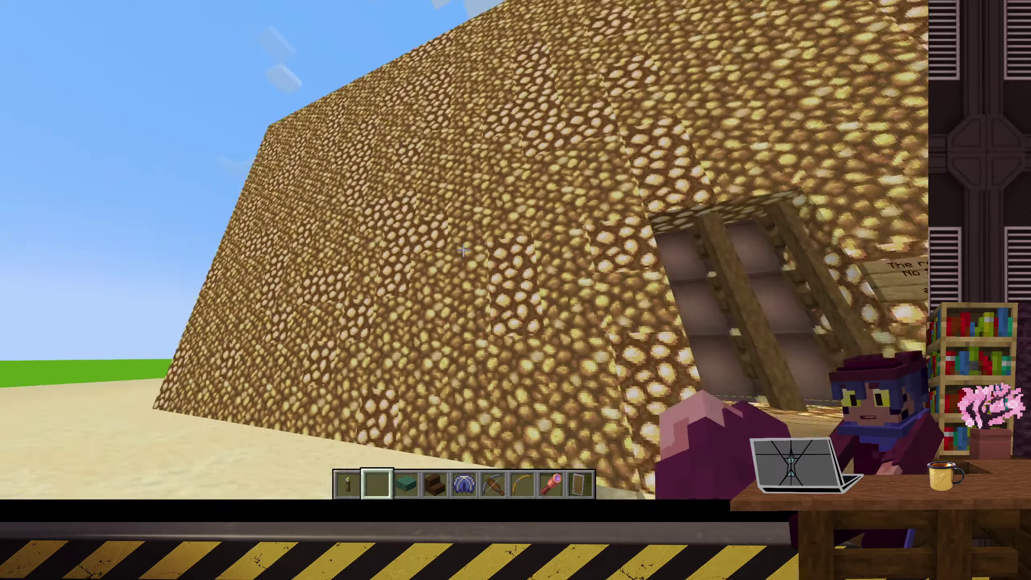
key("w")
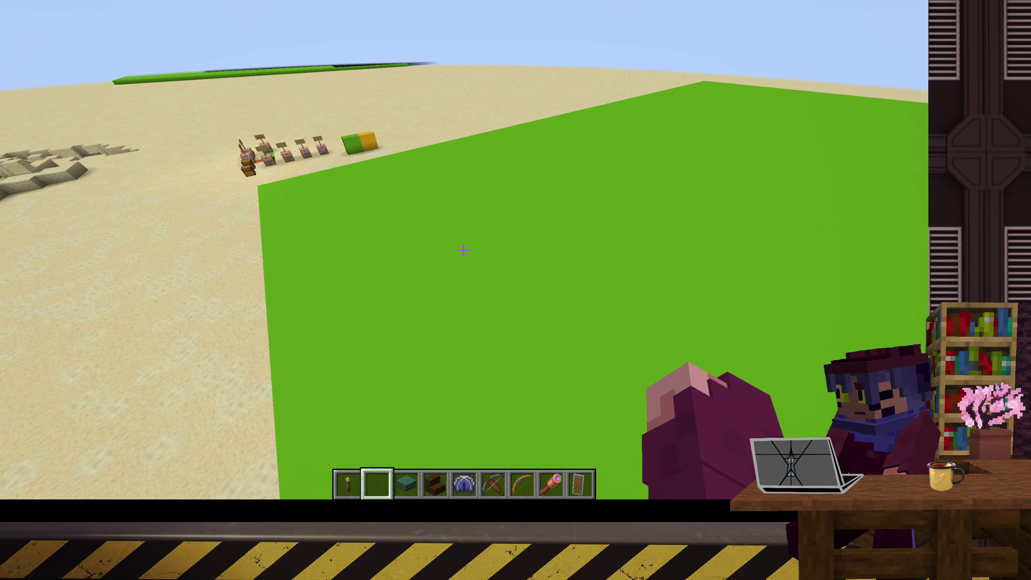
key("w")
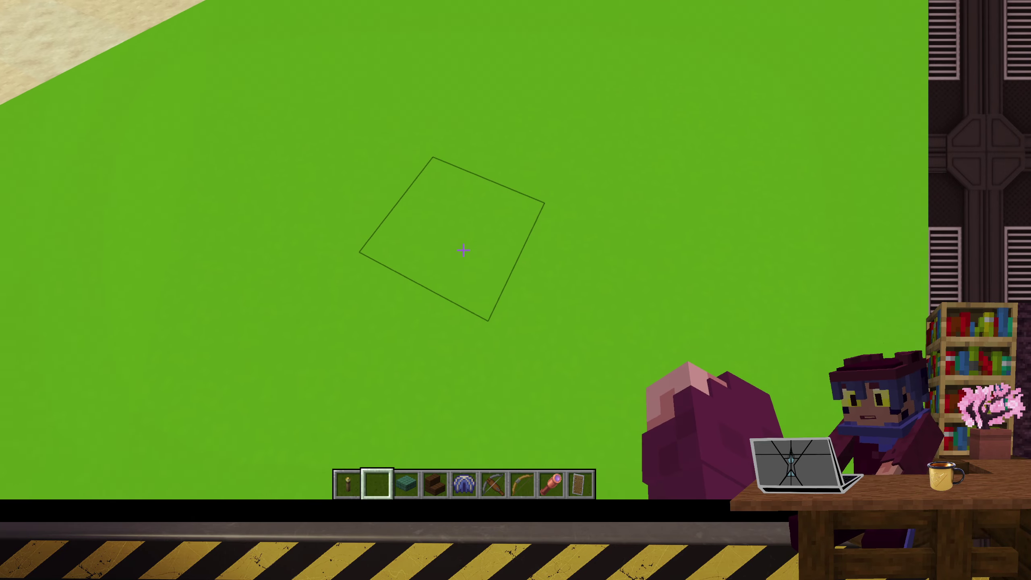
- Pick the lime-green floor block into the hotbar and go to the signposted command blocks
middle_click(463, 249)
key("w")
key("space")
key("w")
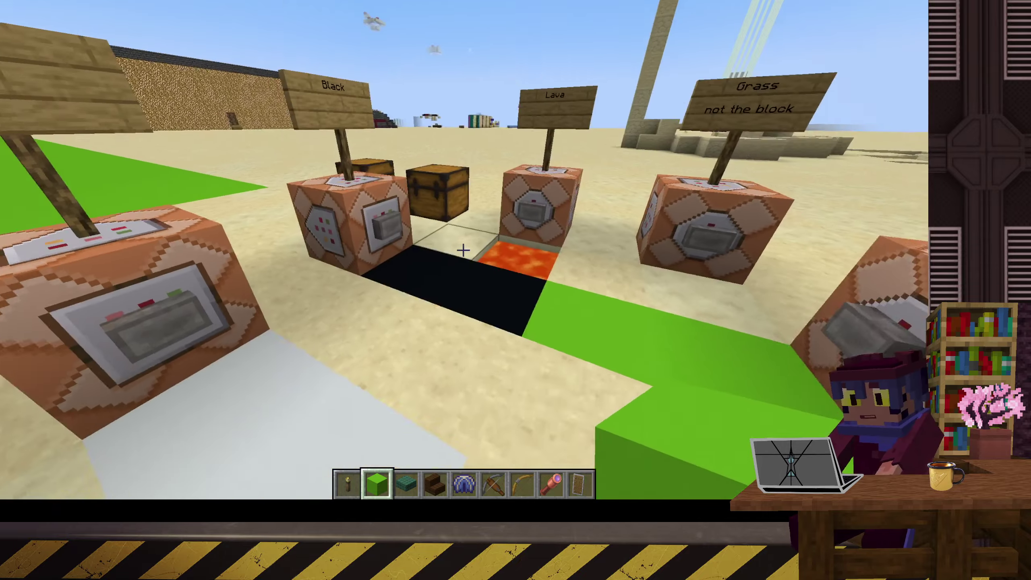
- Take half of the Map Id #3 stack from the chest beside the command blocks and hold it in hand
key("w")
right_click(463, 249)
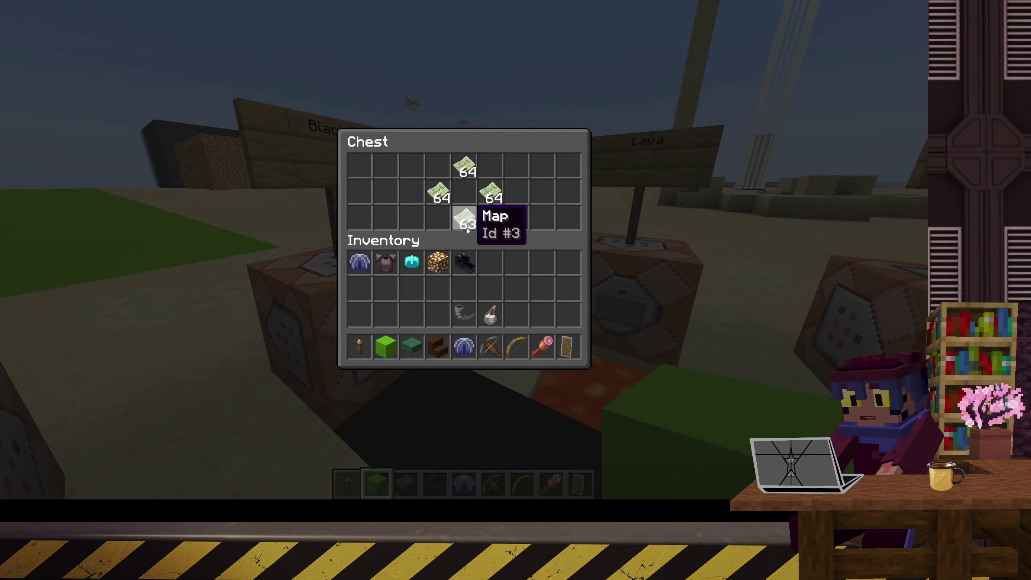
right_click(467, 226)
left_click(446, 342)
left_click(432, 312)
key("Escape")
scroll(463, 249, "down", 2)
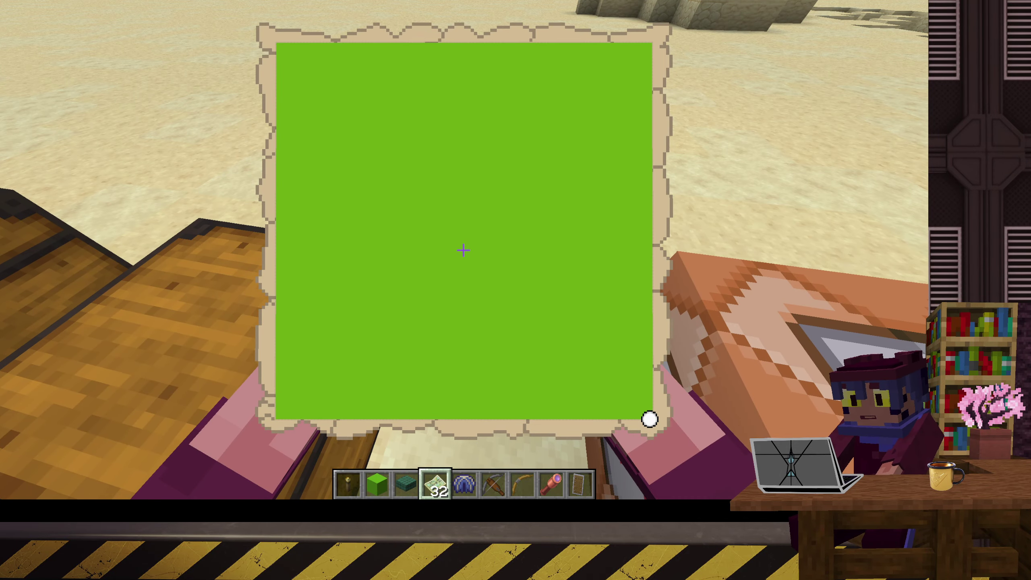
- Put the held green maps back into the chest and leave that hotbar slot empty
scroll(463, 250, "up", 1)
right_click(463, 249)
left_click(439, 345)
key("Escape")
scroll(463, 250, "down", 1)
- Walk back to the glowstone building and enter its green-screen room through the door
key("w")
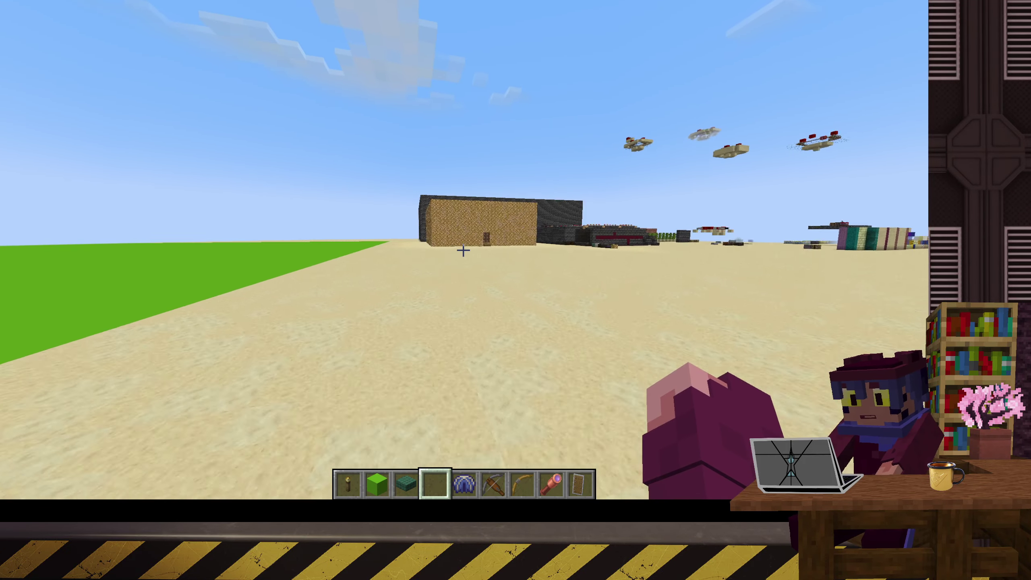
key("w")
right_click(463, 249)
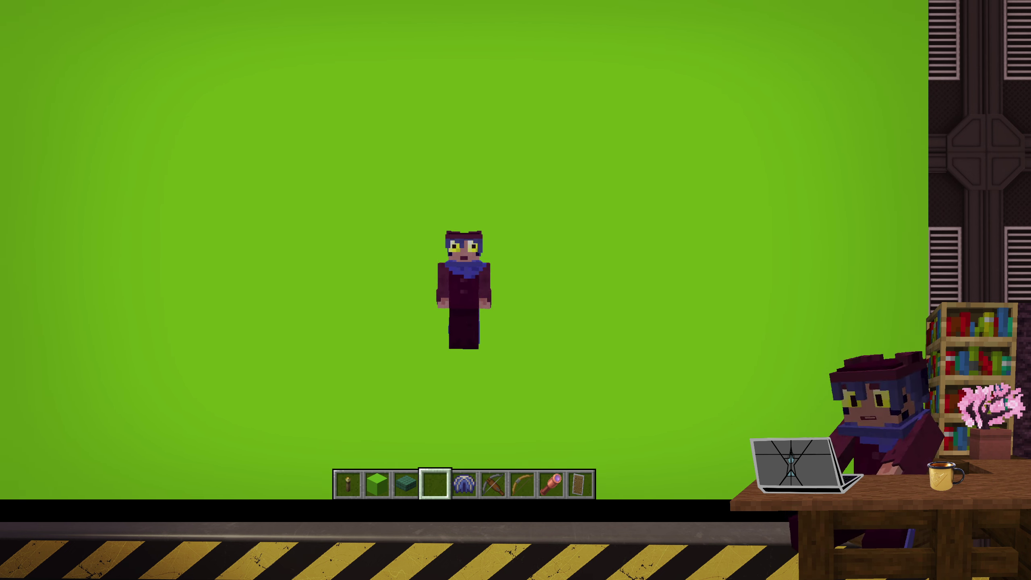
- Hide the in-game interface and lower the field of view in the game options
key("F1")
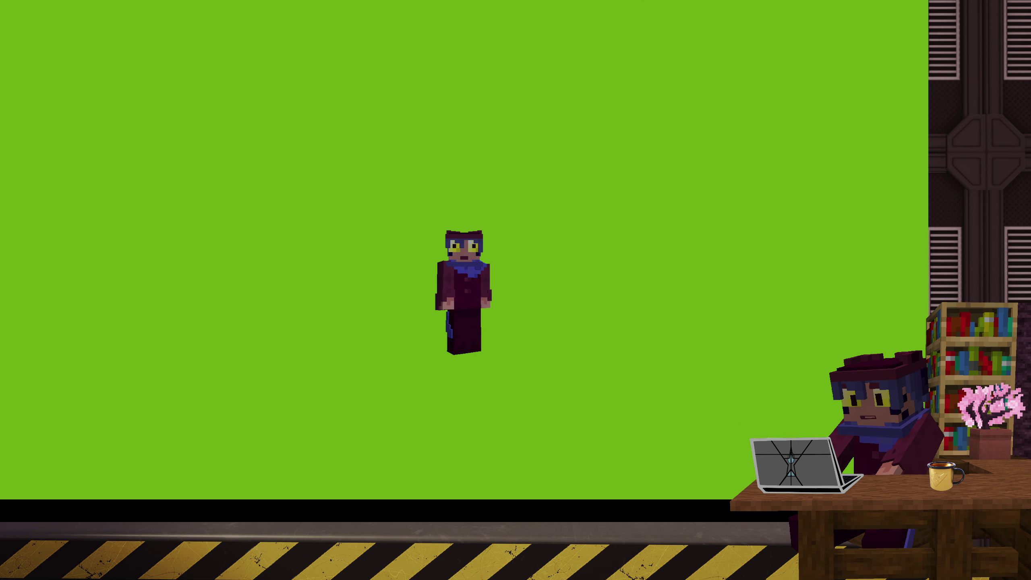
key("Escape")
left_click(383, 252)
left_click_drag(396, 56, 196, 64)
key("Escape")
key("Escape")
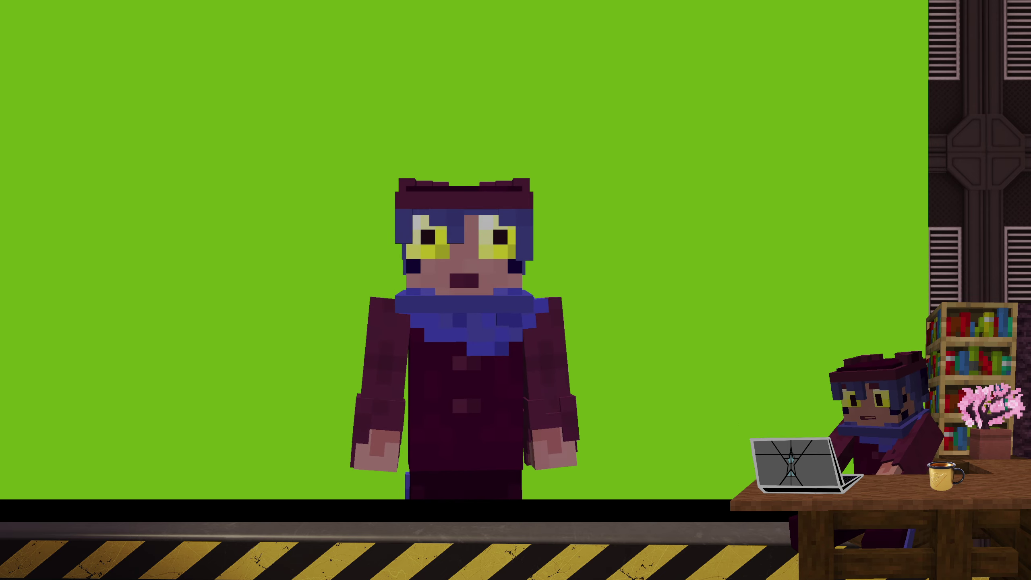
- Start a replay recording in the green-screen room and return to the game
key("Escape")
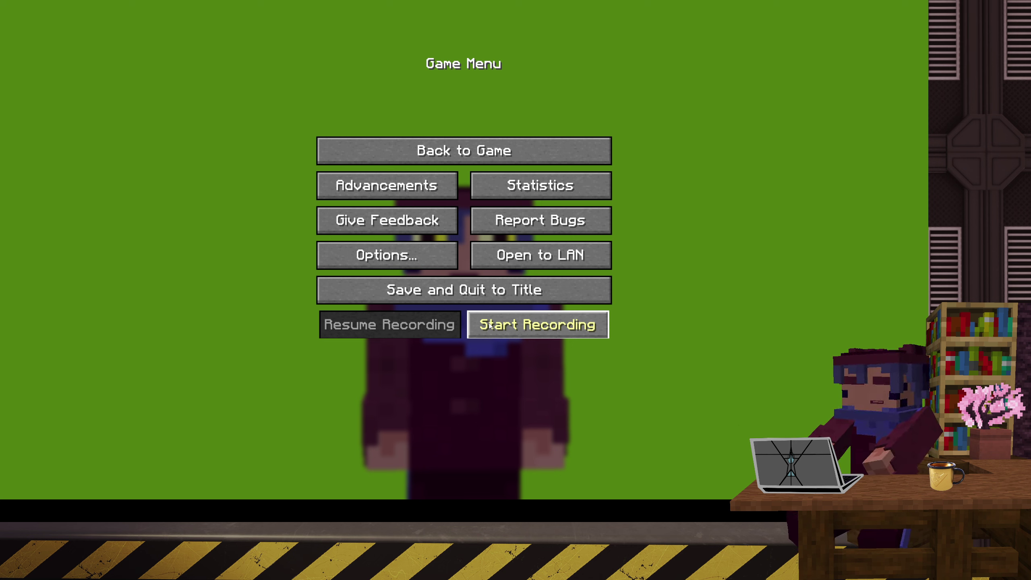
left_click(497, 325)
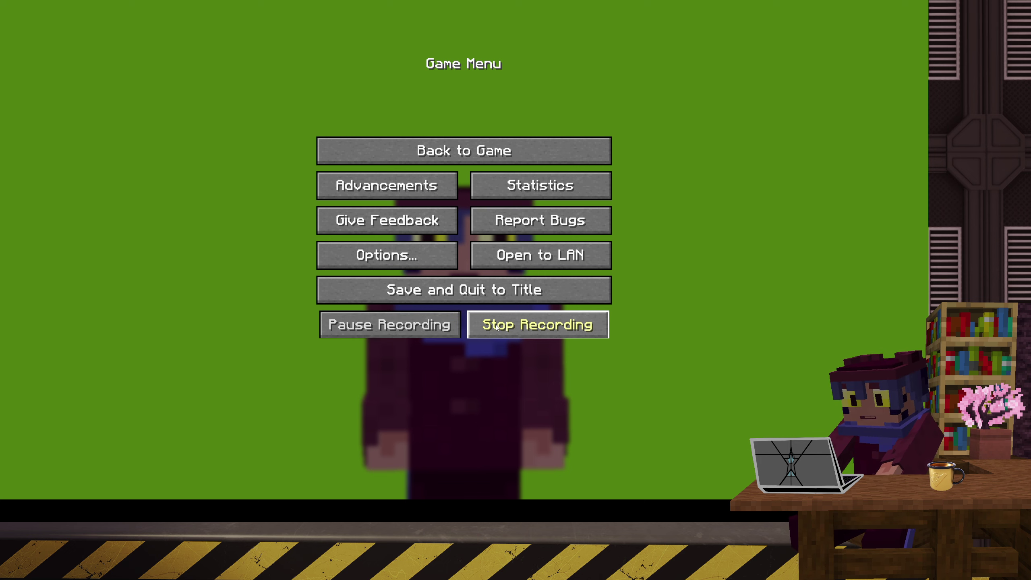
left_click(448, 158)
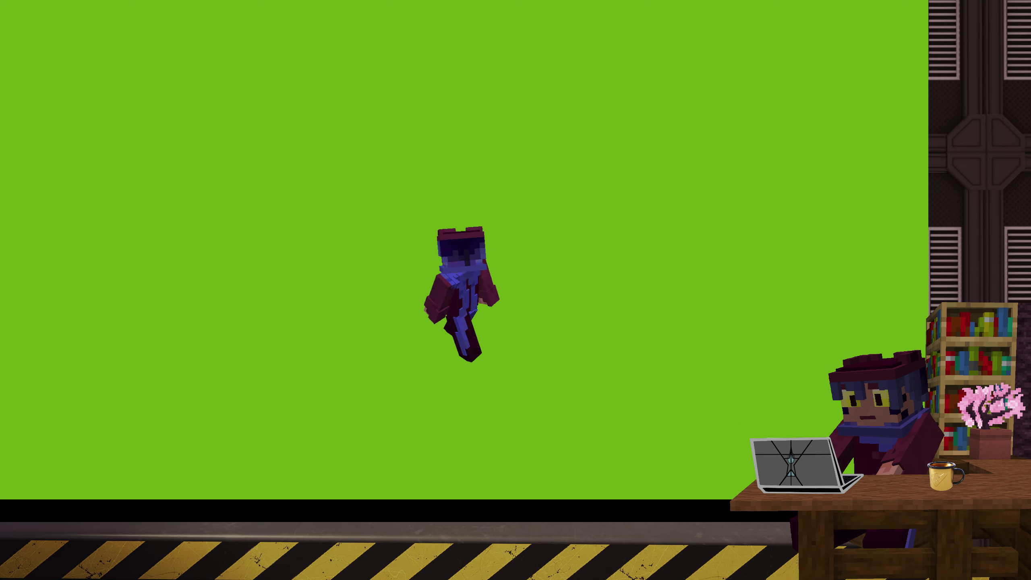
- Stop the replay recording, then save the world and quit to the title screen
key("Escape")
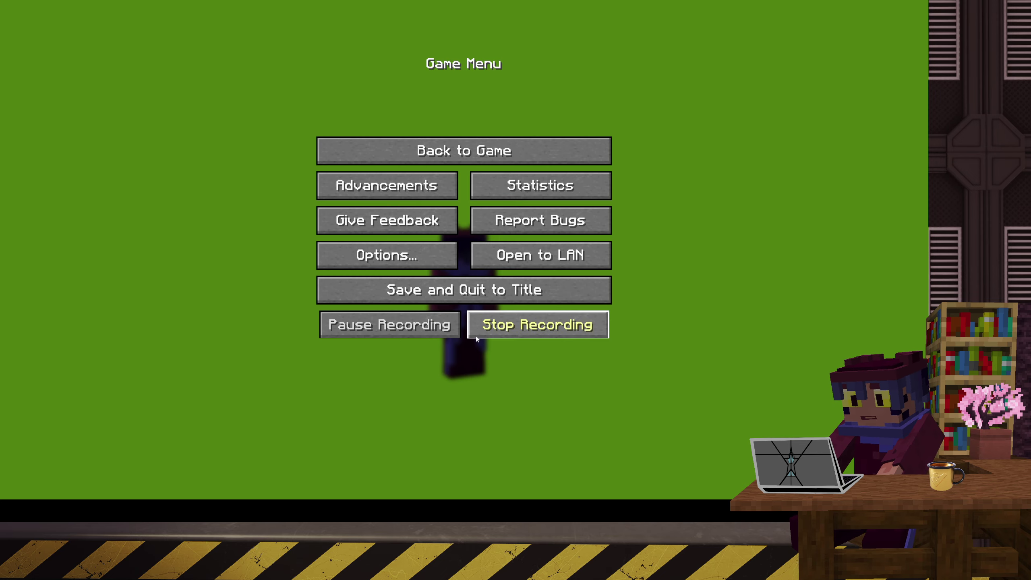
left_click(477, 334)
left_click(483, 297)
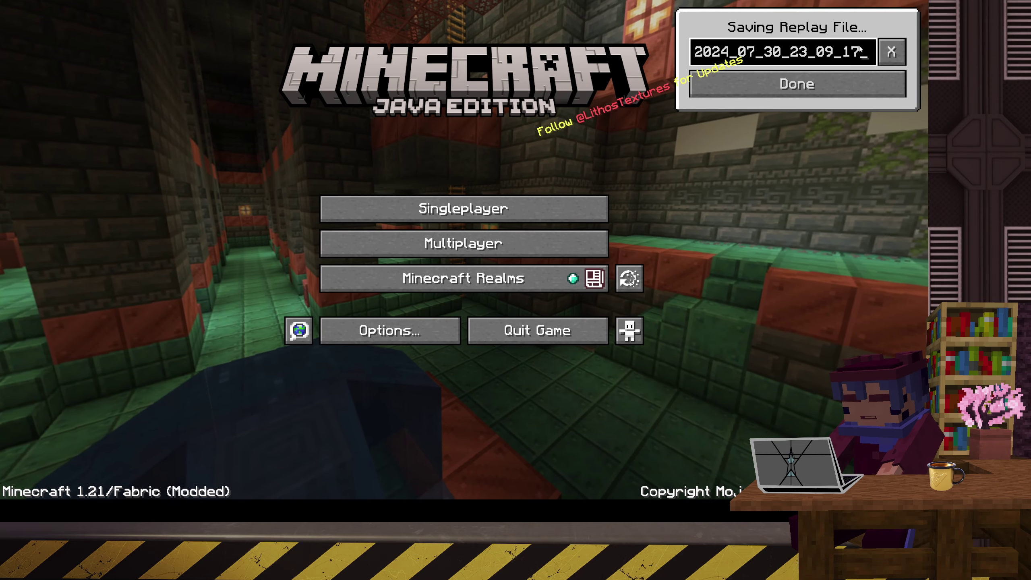
- Name the replay file TEST SHOW and save it
key("BackSpace")
key("BackSpace")
key("BackSpace")
key("BackSpace")
key("BackSpace")
key("BackSpace")
key("BackSpace")
key("BackSpace")
key("BackSpace")
key("BackSpace")
key("BackSpace")
key("BackSpace")
key("BackSpace")
key("BackSpace")
key("BackSpace")
key("BackSpace")
key("BackSpace")
key("BackSpace")
key("BackSpace")
type("TE")
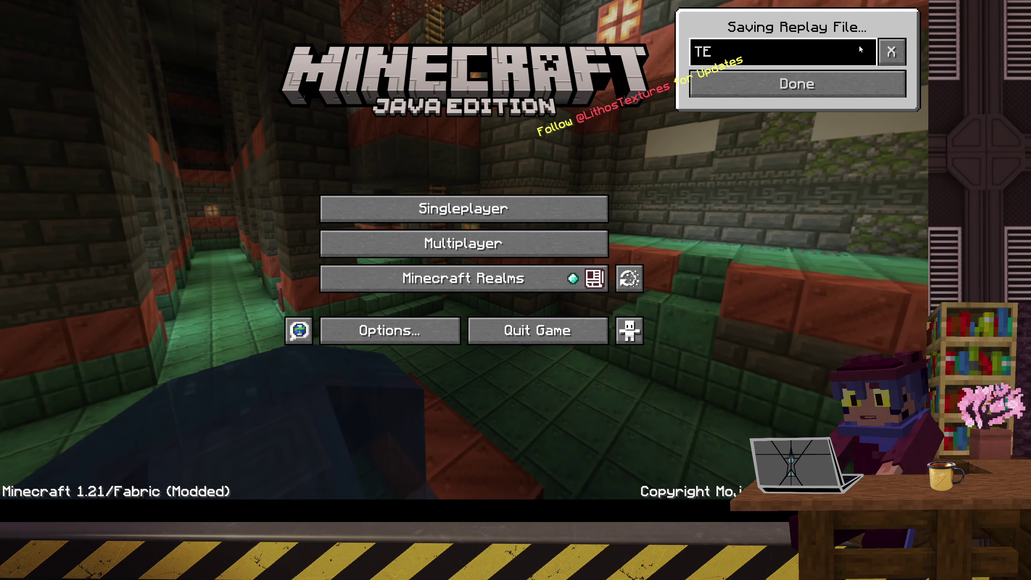
type("ST SHO")
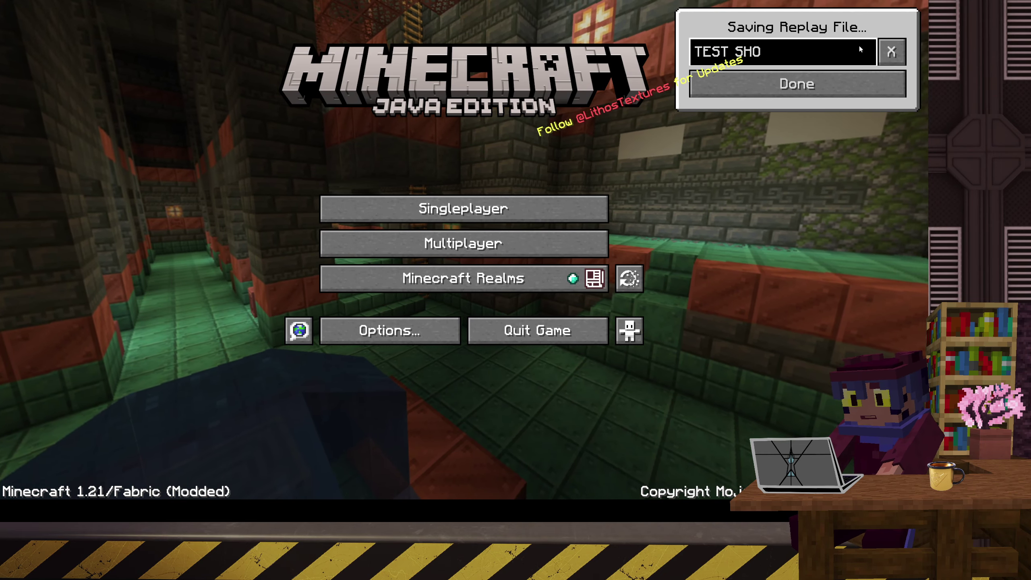
type("W")
left_click(797, 84)
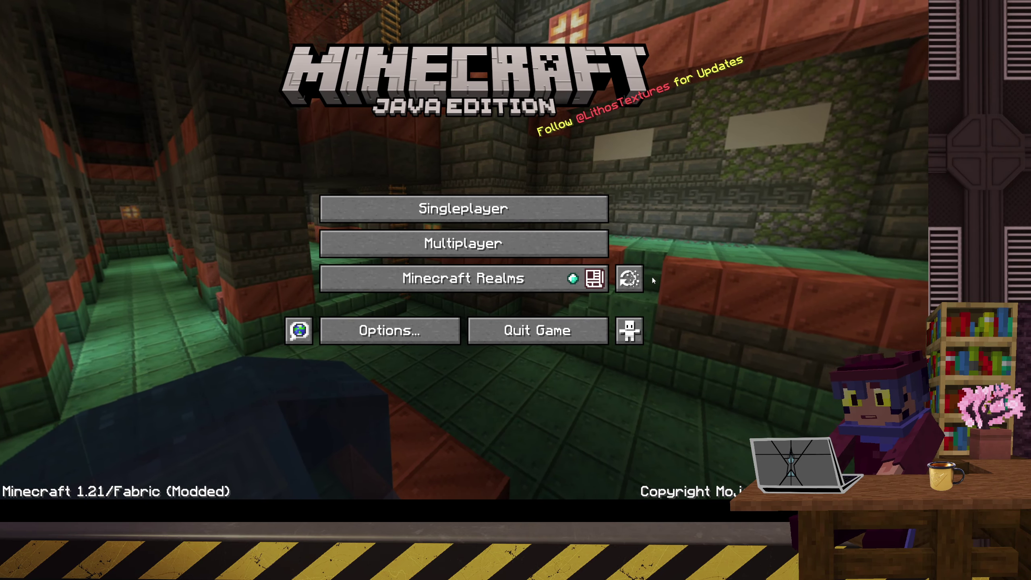
- Load the first recording in the replay viewer to view the character against the green background
left_click(629, 279)
left_click(390, 74)
left_click(382, 431)
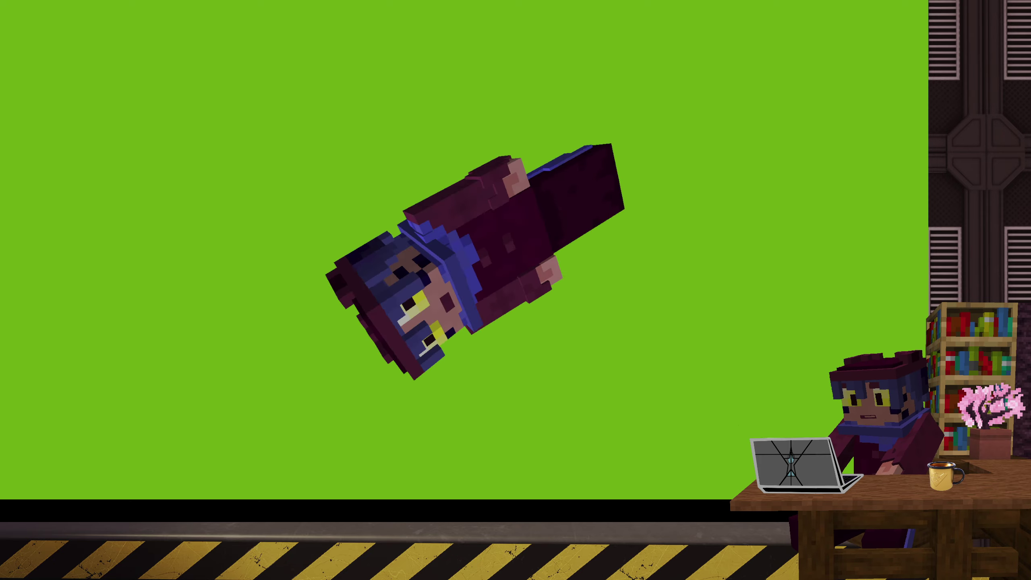
key("Escape")
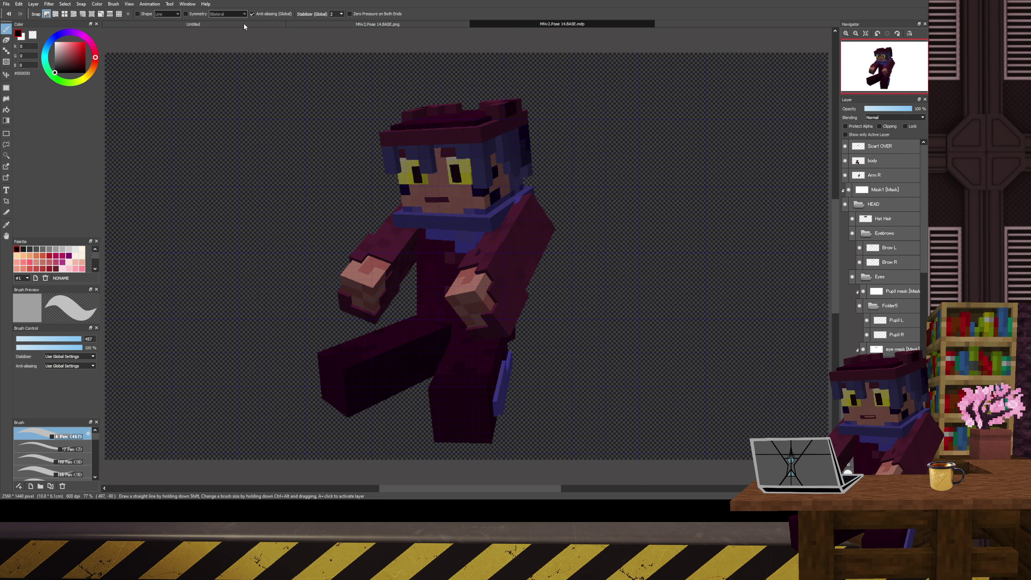
- In the drawing program, show MHv2.Pose 14.BASE.png and examine the character's face up close
left_click(312, 24)
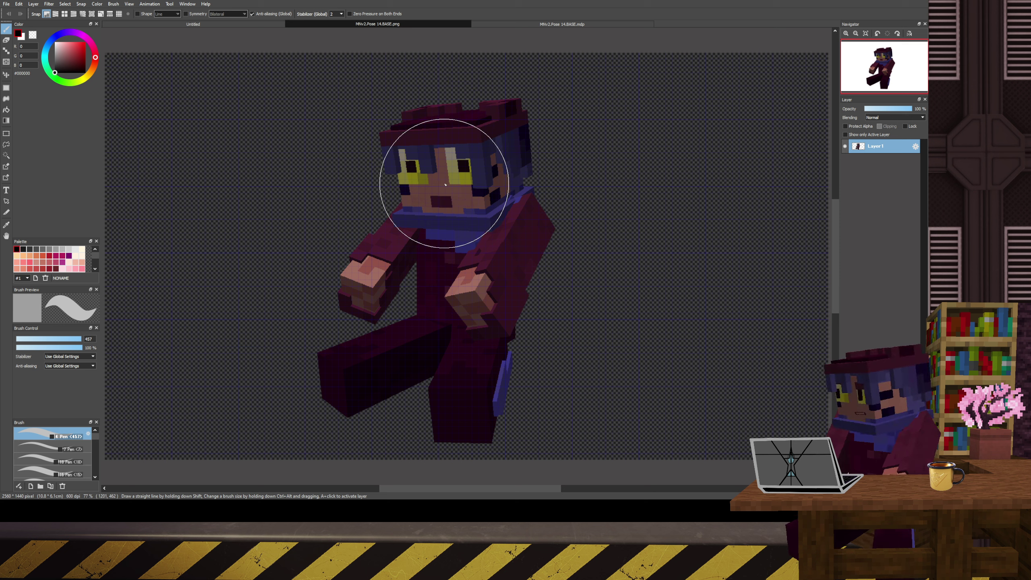
scroll(447, 199, "down", 1)
scroll(387, 179, "up", 4)
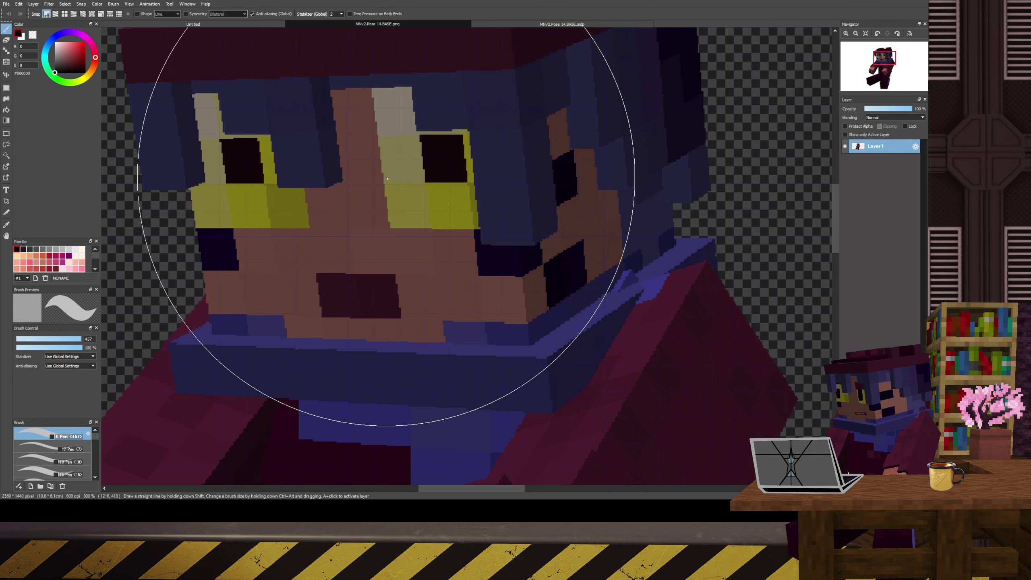
scroll(385, 181, "down", 3)
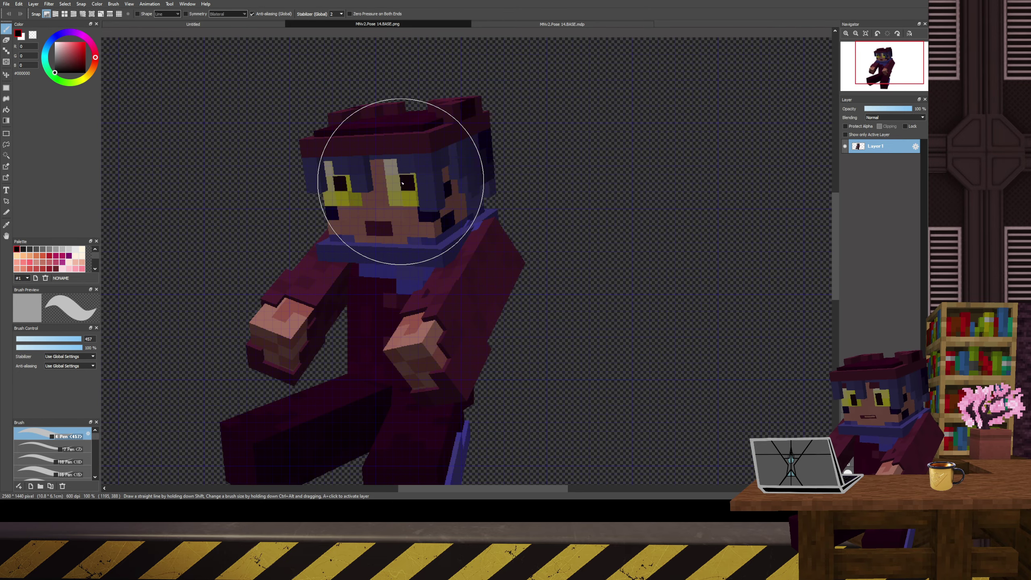
- Switch to the layered MHv2.Pose 14.BASE.mdp and focus on the head and its layers
left_click(531, 23)
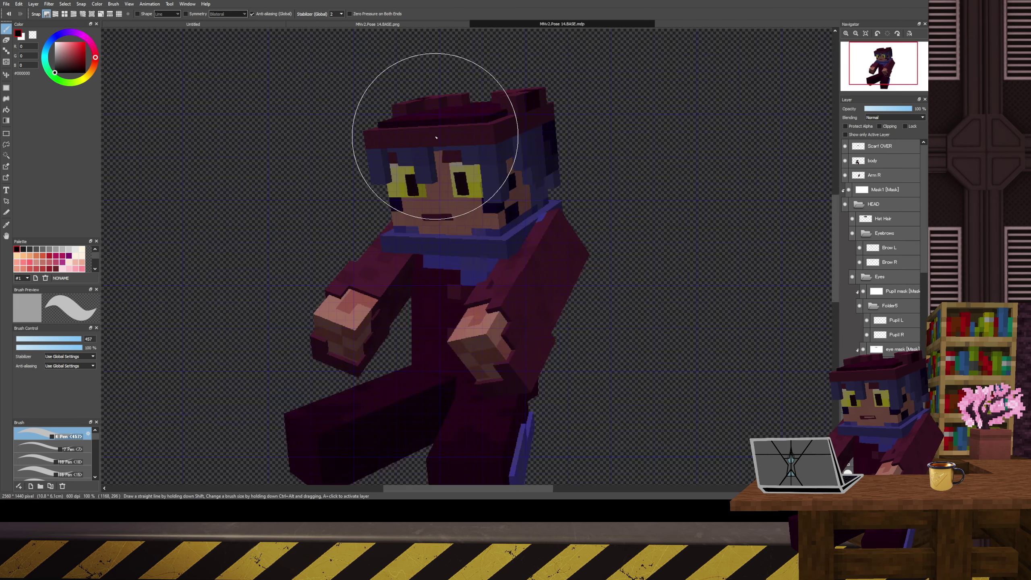
scroll(436, 138, "up", 2)
key("space")
left_click_drag(419, 328, 404, 367)
scroll(885, 268, "down", 2)
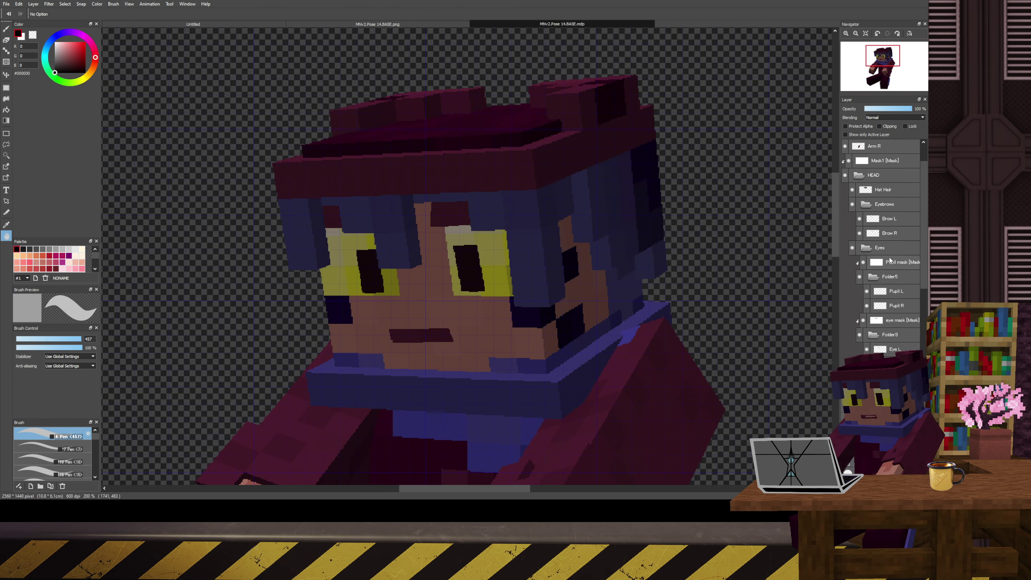
- Try moving the Eyes folder away from the face twice, undoing each move
key("v")
left_click_drag(647, 325, 472, 432)
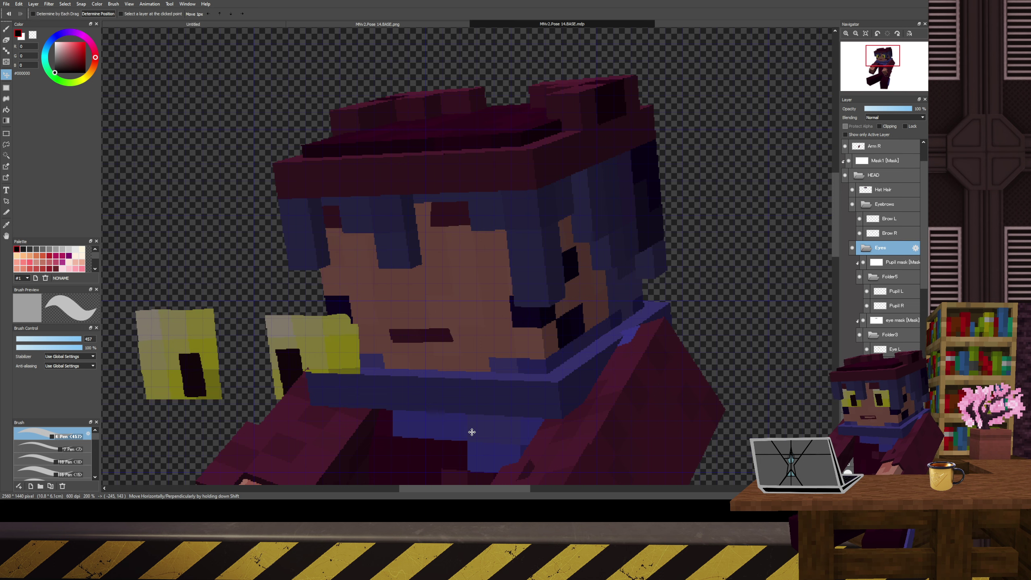
key("ctrl+z")
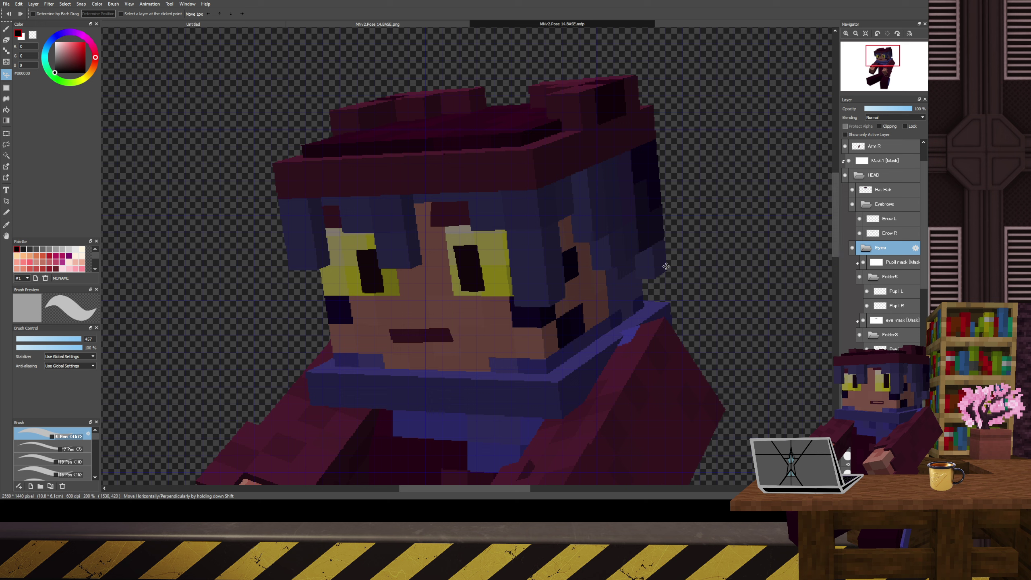
left_click_drag(648, 272, 588, 345)
key("ctrl+z")
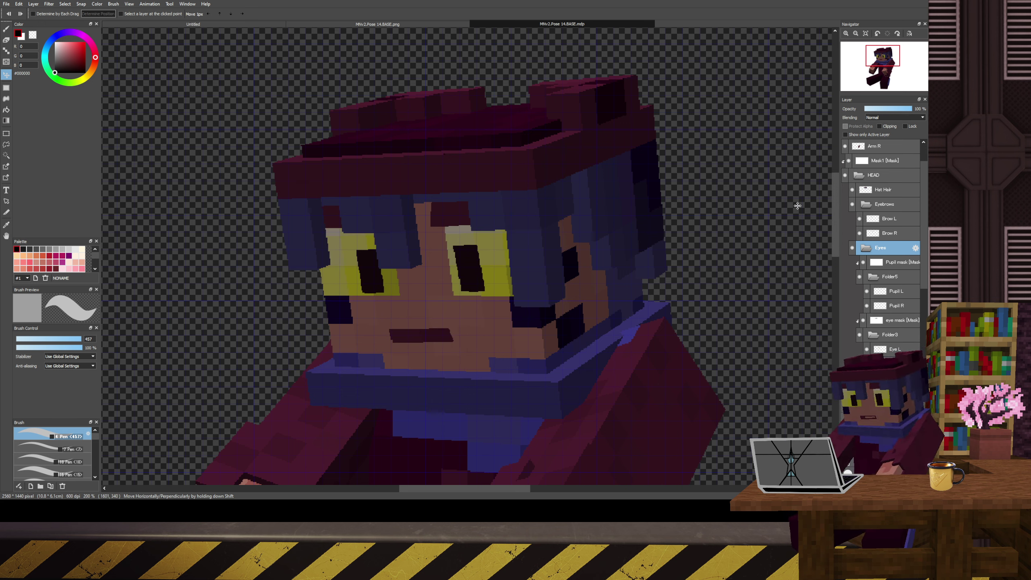
- Try moving the Hat Hair layer upward off the head twice, undoing each move
left_click(869, 190)
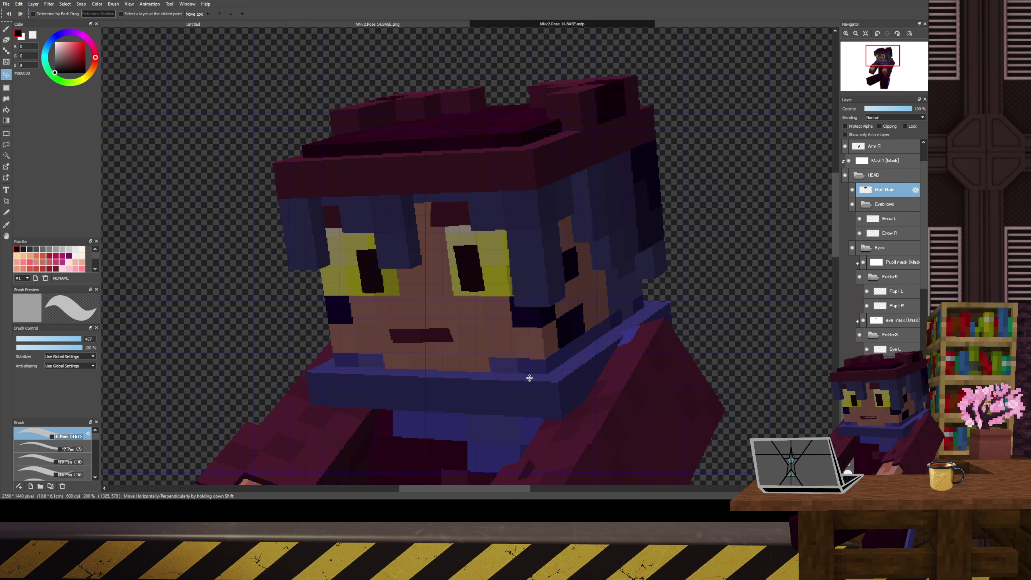
left_click_drag(529, 378, 524, 291)
key("ctrl+z")
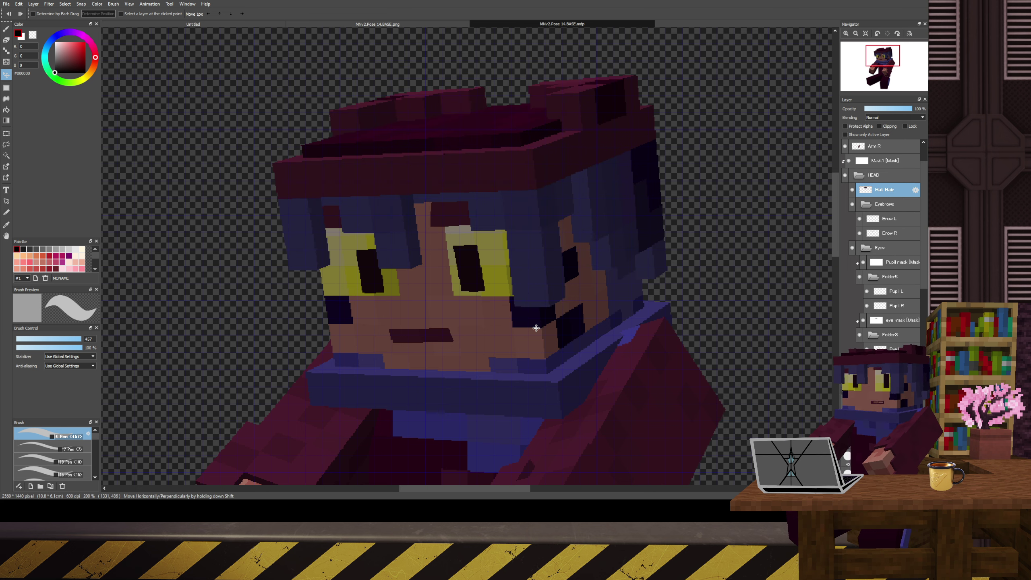
left_click_drag(530, 384, 529, 244)
key("ctrl+z")
- Hide the HEAD folder and the Arm R, body and Scarf OVER layers
scroll(867, 275, "down", 3)
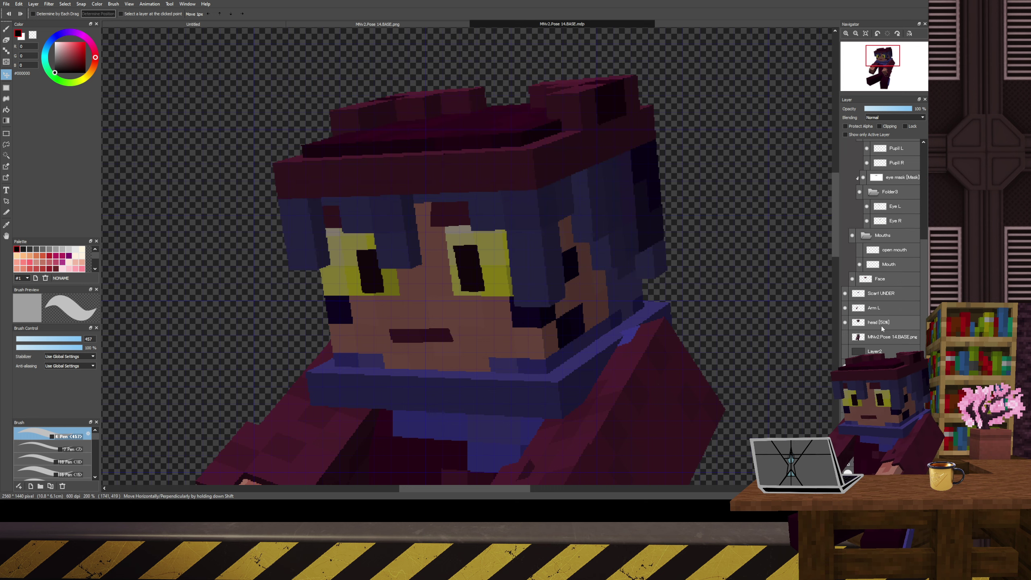
scroll(868, 274, "up", 4)
left_click(845, 204)
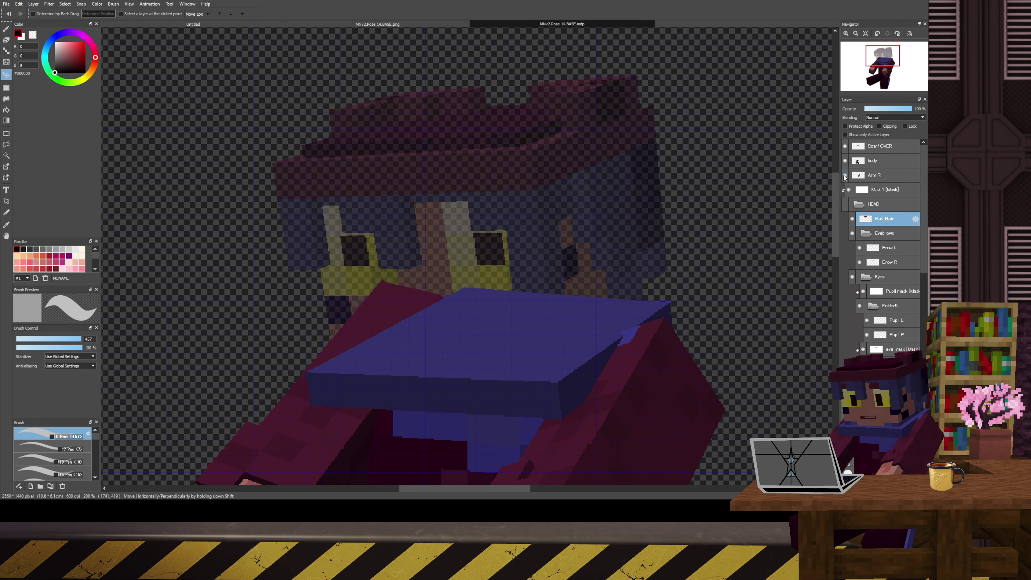
scroll(844, 163, "down", 2)
left_click(845, 147)
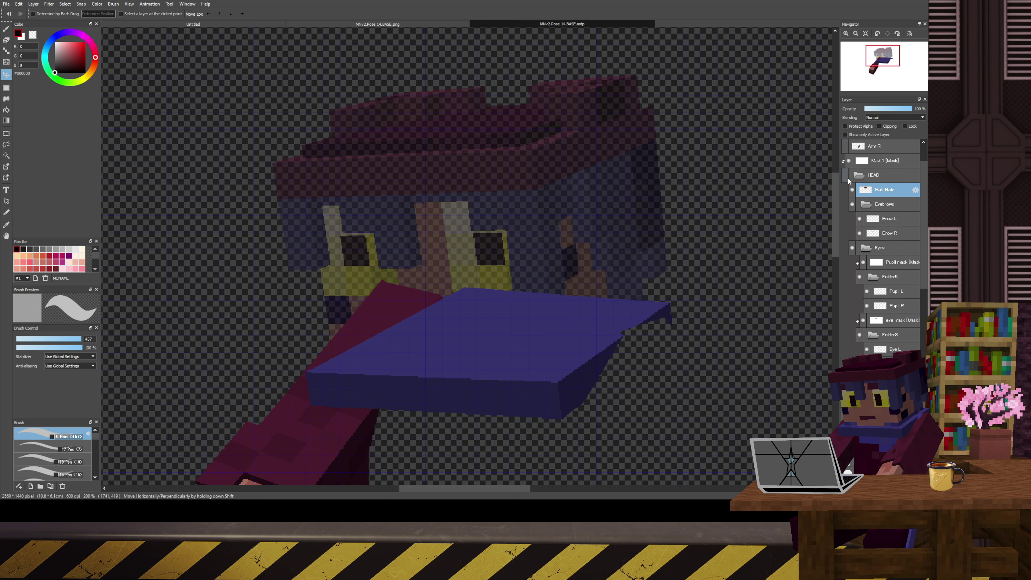
scroll(845, 164, "up", 2)
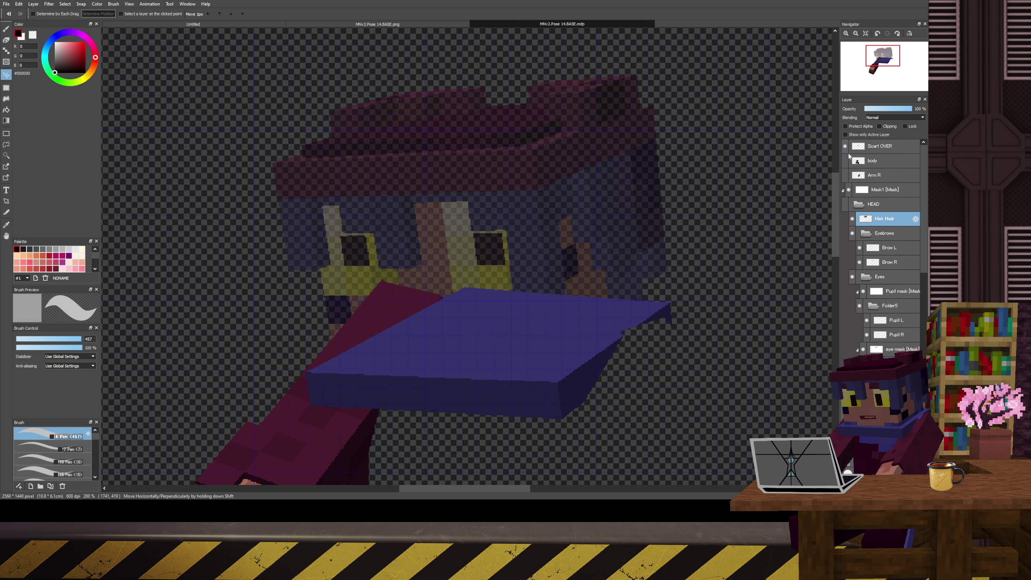
left_click(845, 146)
scroll(860, 228, "down", 6)
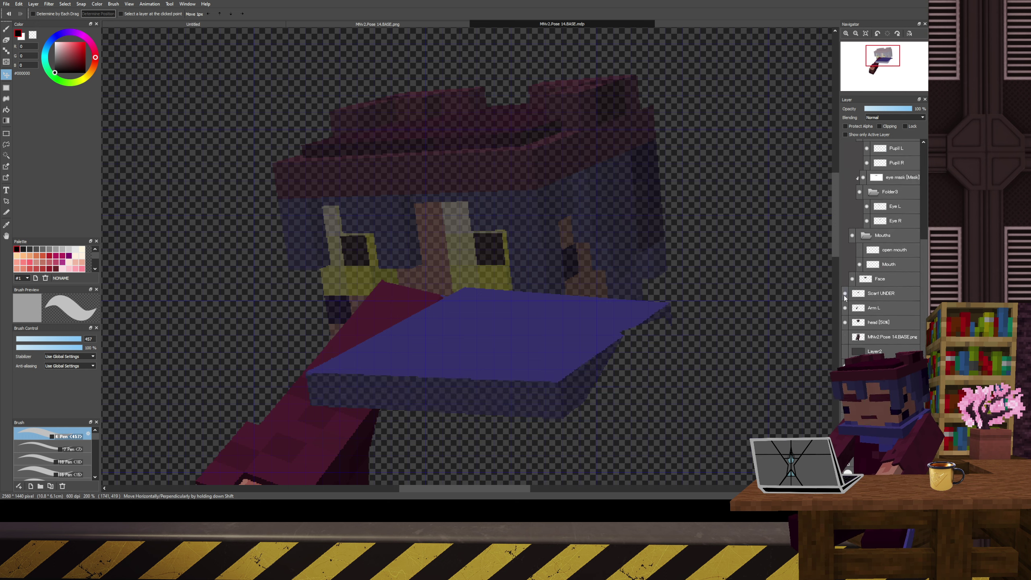
- Hide the Scarf UNDER and Arm L layers and raise the head layer's opacity to 100%
left_click(845, 294)
left_click(845, 308)
left_click(845, 322)
left_click(846, 322)
left_click_drag(910, 112, 914, 110)
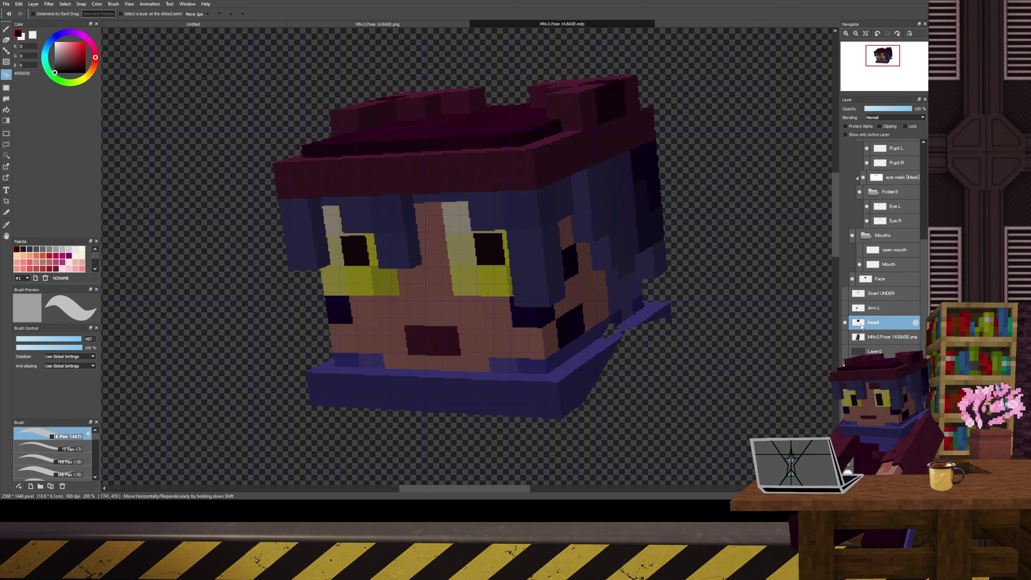
- Try moving the head layer, and separately its hat, hair and scarf areas selected with the Magic Wand, undoing both moves
left_click_drag(503, 315, 496, 286)
key("ctrl+z")
key("w")
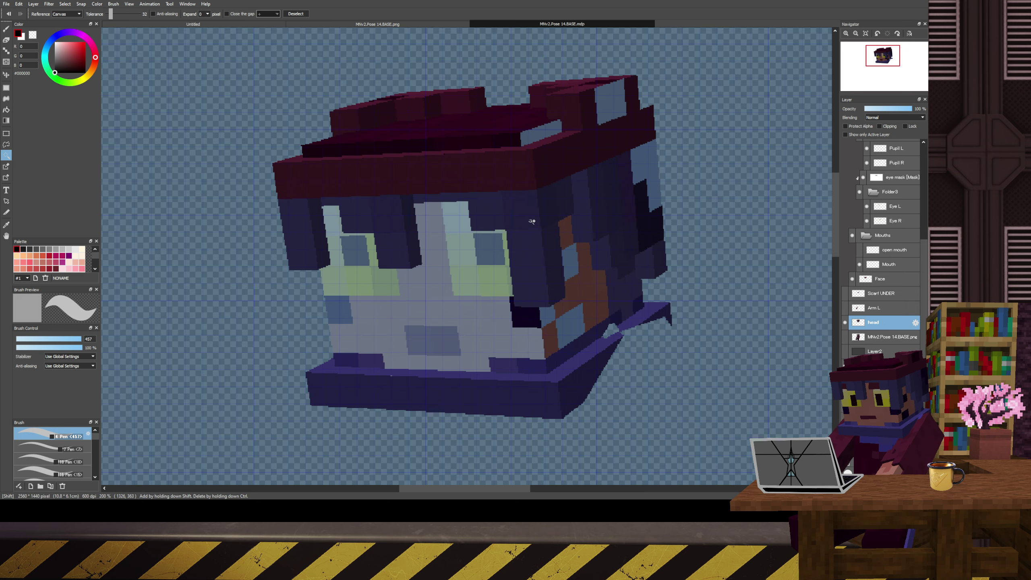
left_click(530, 222)
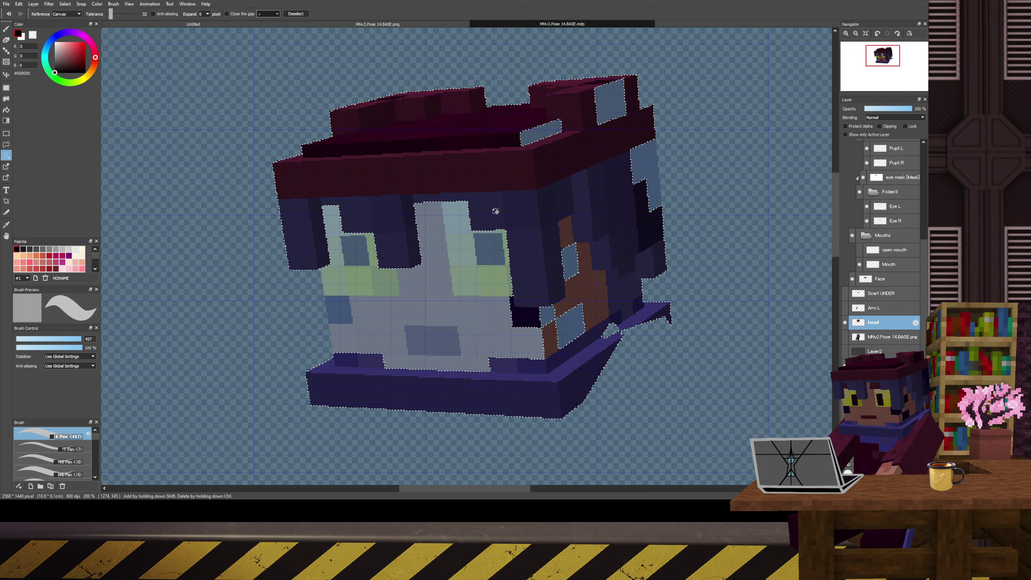
key("v")
mouse_move(505, 220)
left_mouse_down()
mouse_move(449, 169)
mouse_move(456, 228)
mouse_move(502, 228)
left_mouse_up()
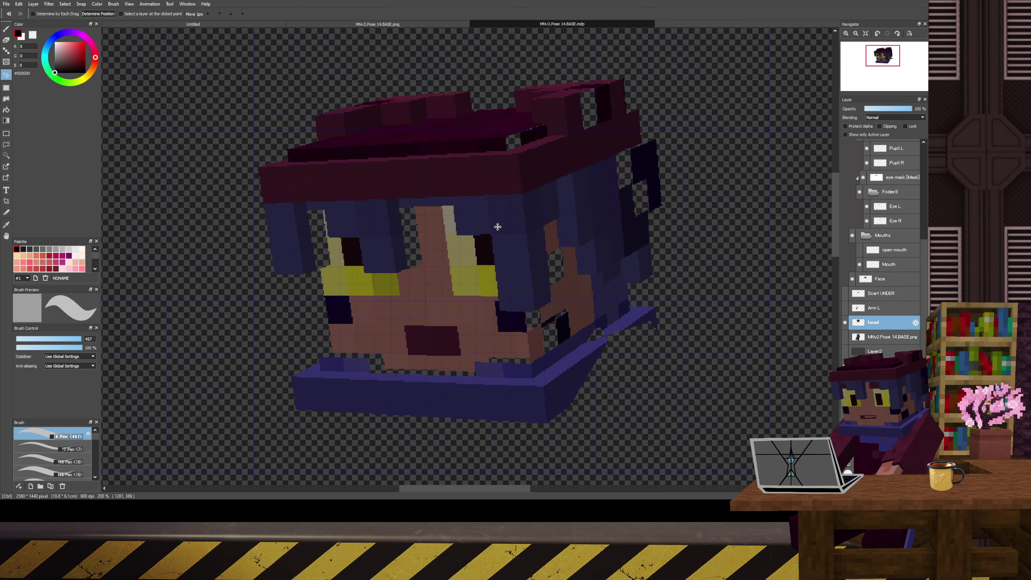
key("ctrl+z")
- Lower the Magic Wand tolerance, clear the selection and reselect only the front faces of the hat and hair
key("w")
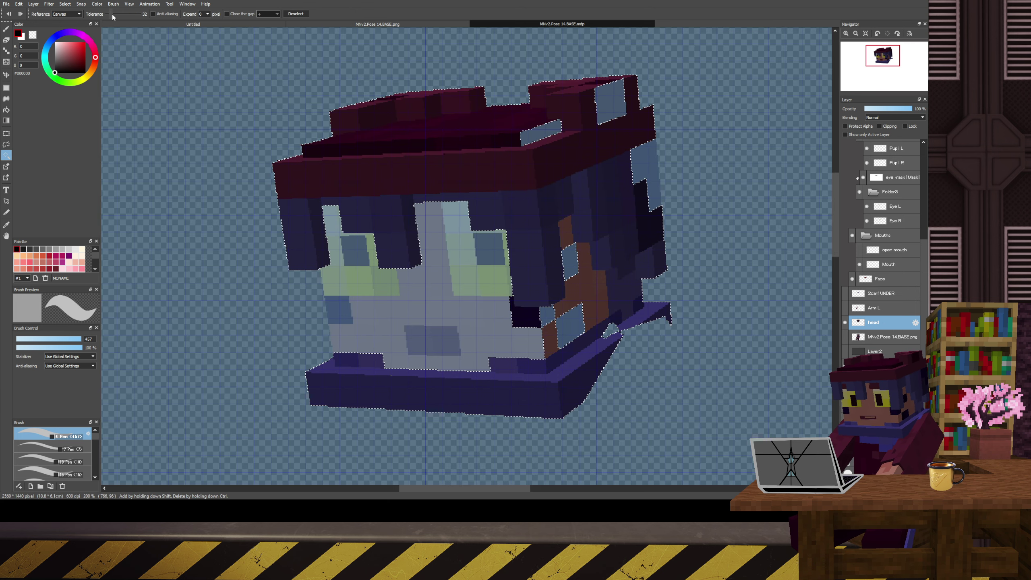
left_click_drag(113, 16, 106, 15)
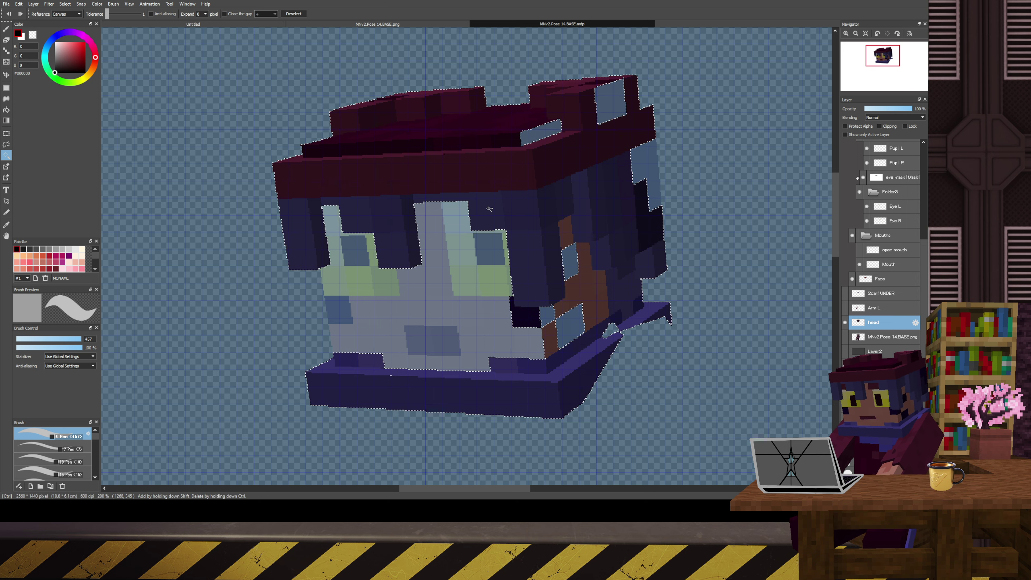
key("ctrl+d")
left_click(490, 214)
left_click(487, 167, "shift")
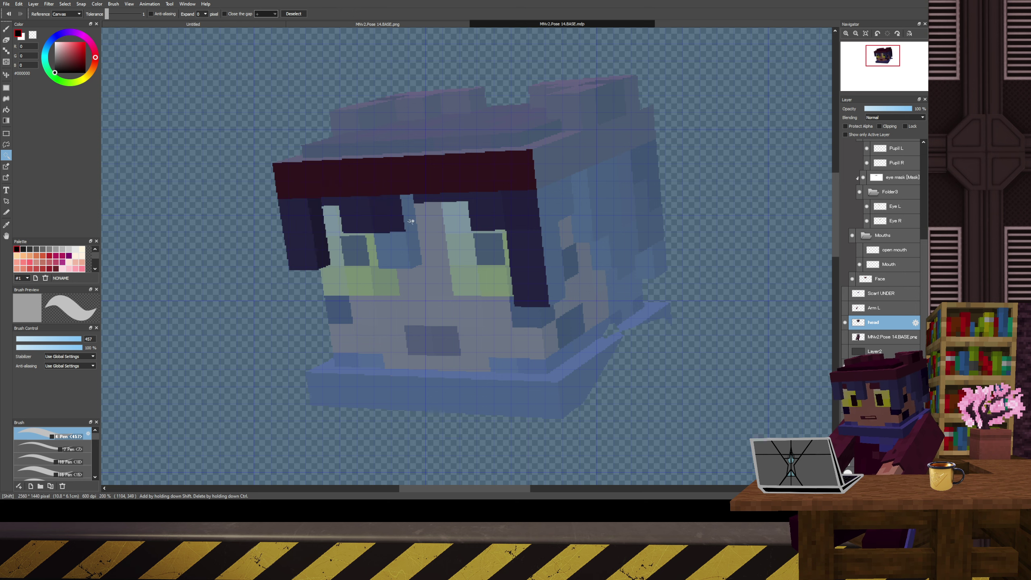
- Try moving the selected hat and hair front away from the head several times, undoing each move
left_click_drag(520, 221, 480, 276)
key("ctrl+z")
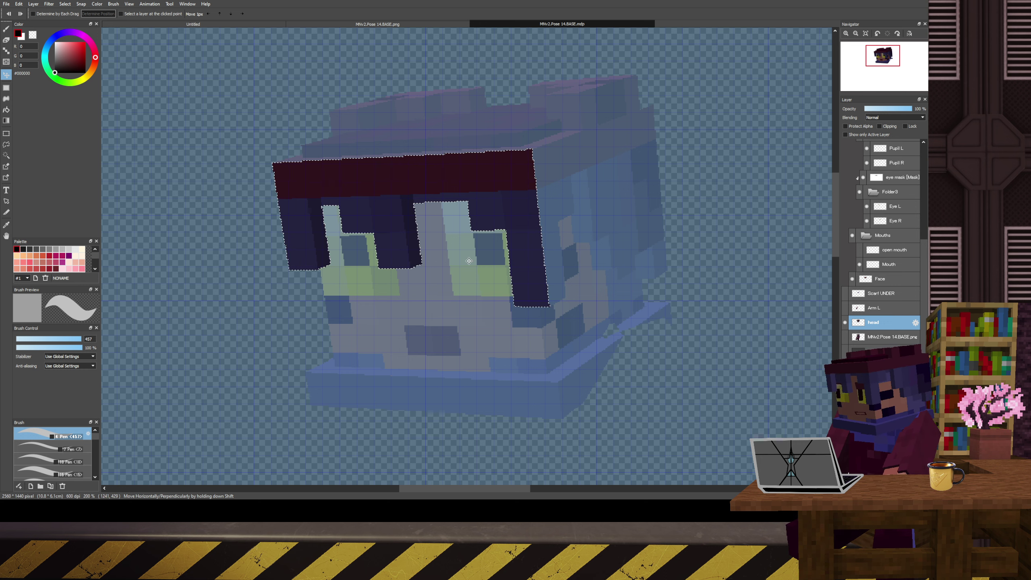
left_click_drag(452, 253, 562, 289)
key("ctrl+z")
left_click_drag(412, 201, 628, 217)
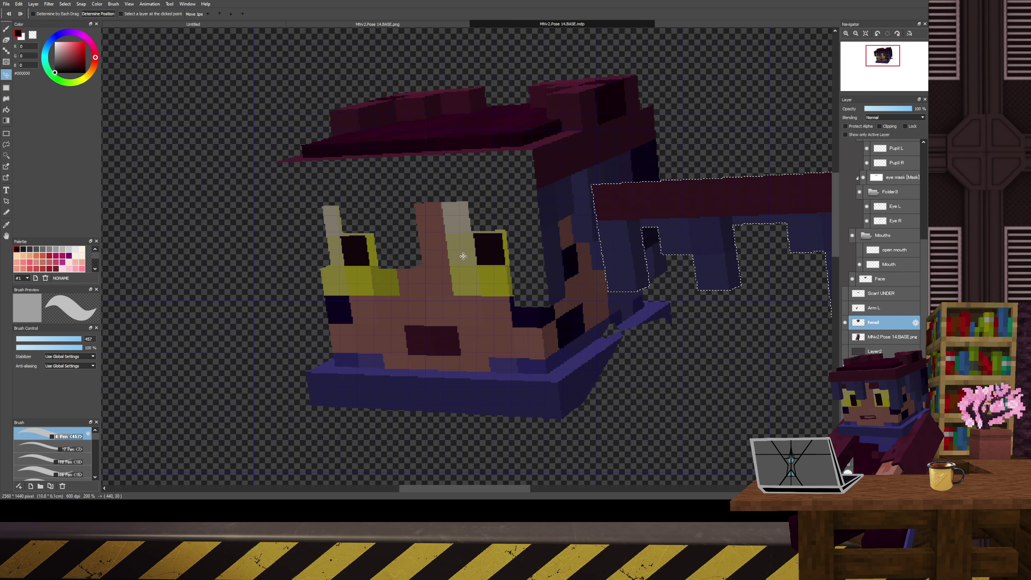
key("ctrl+z")
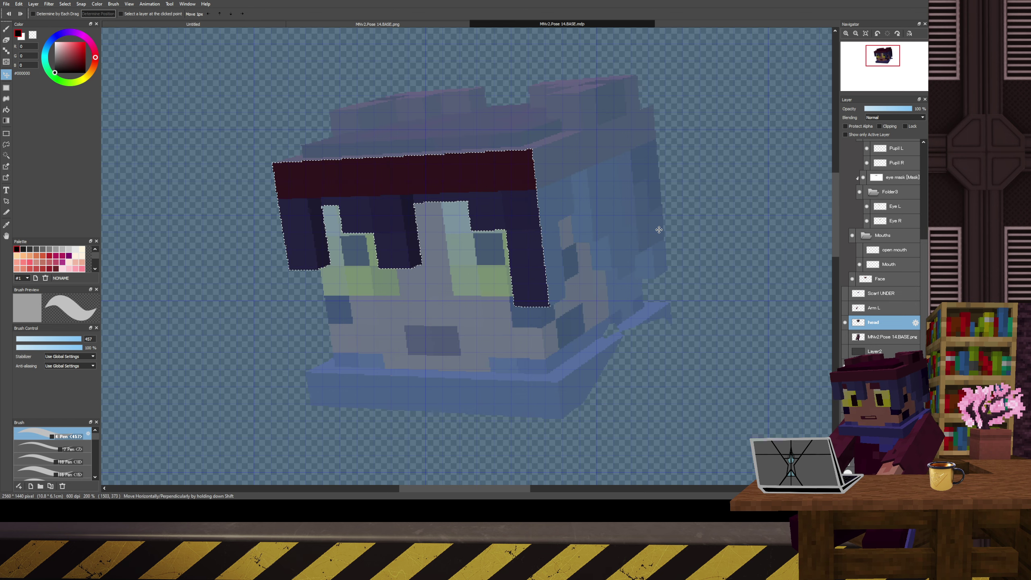
- Deselect, hide the head layer, and show the HEAD folder and the body, arm and scarf layers again
key("ctrl+d")
left_click(845, 322)
scroll(847, 244, "up", 5)
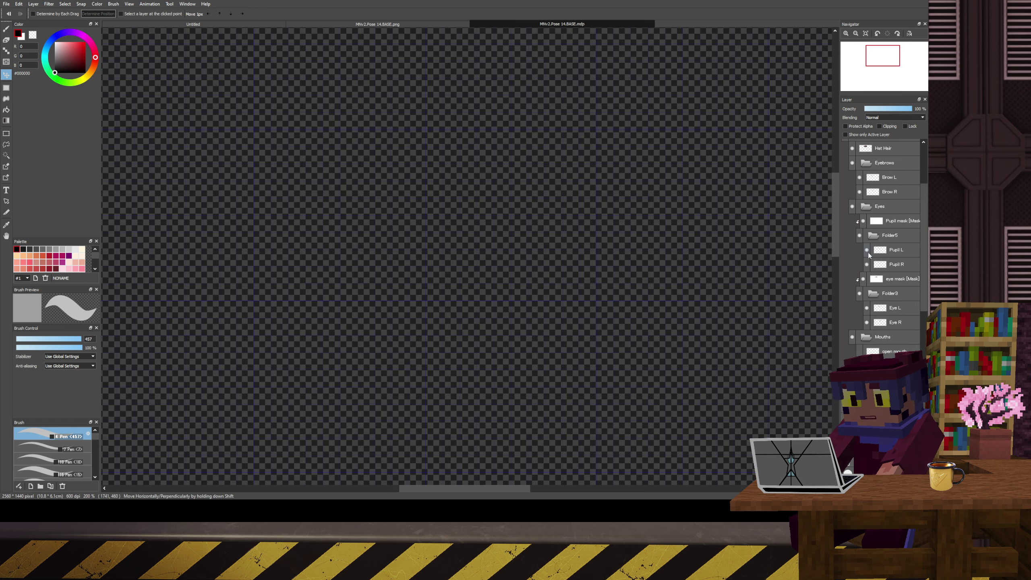
left_click(845, 176)
left_click(845, 161)
left_click(845, 147)
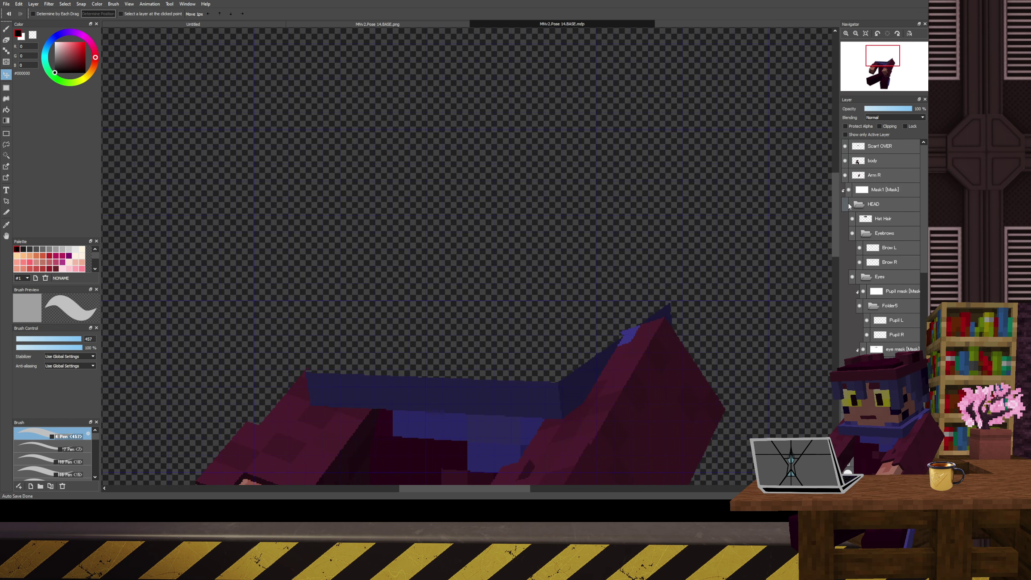
left_click(858, 205)
left_click(846, 205)
left_click(846, 220)
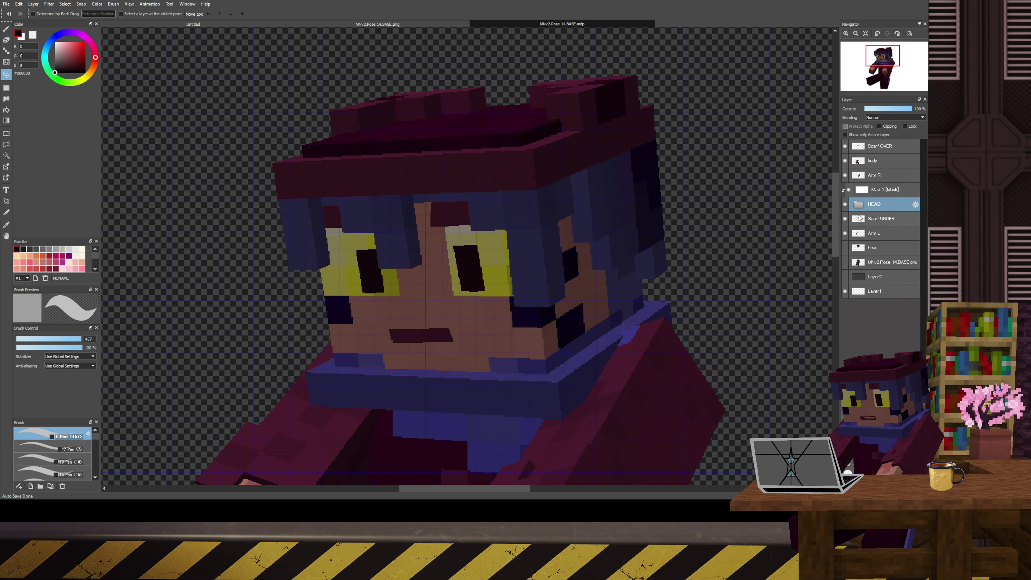
- Expand the HEAD folder and try moving the Eyes folder and Hat Hair layer off the face, undoing both moves
left_click(859, 204)
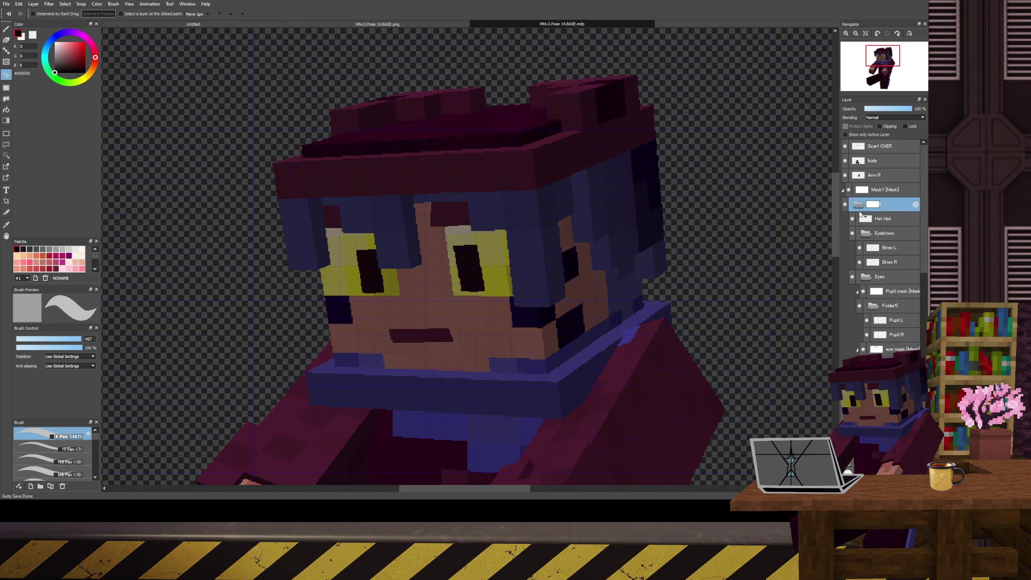
scroll(877, 211, "down", 3)
left_click(887, 205)
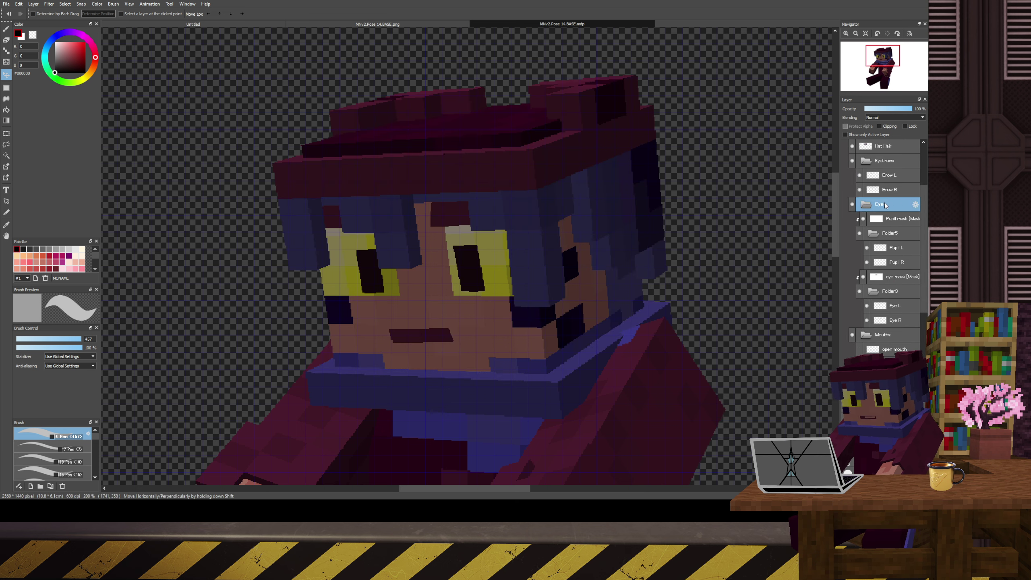
left_click_drag(543, 252, 492, 330)
scroll(887, 183, "up", 3)
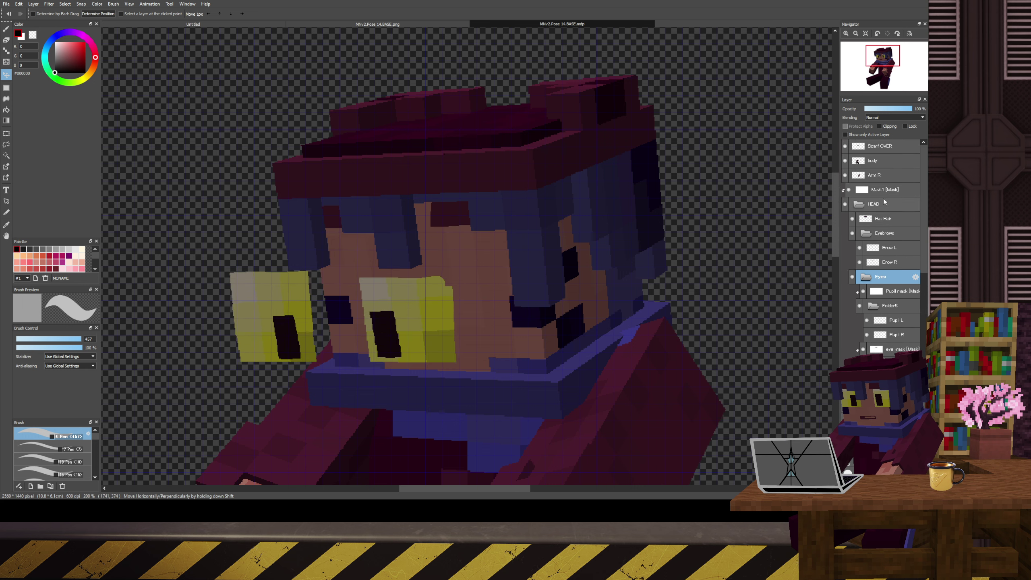
left_click(885, 219)
left_click_drag(455, 296, 537, 213)
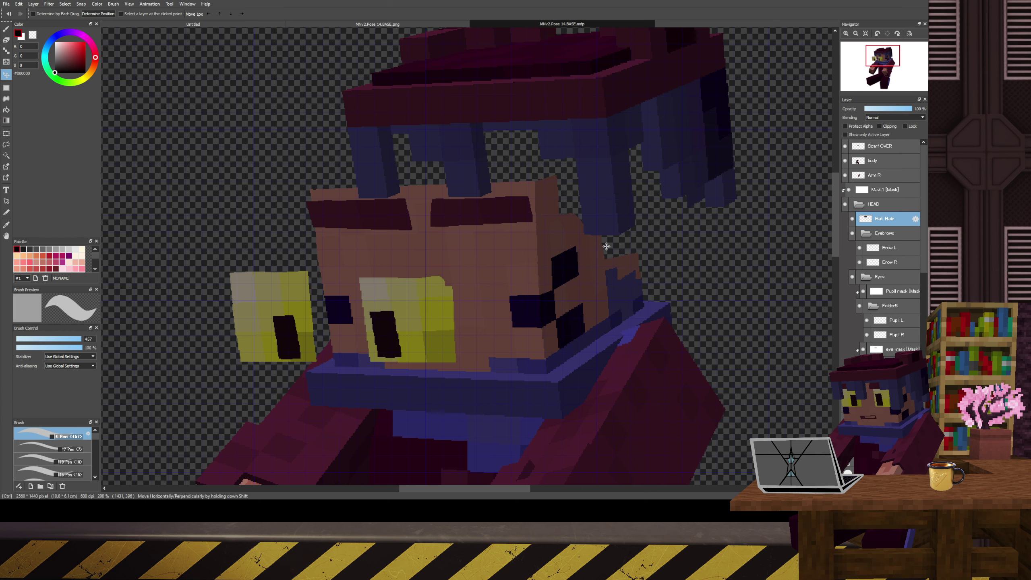
key("ctrl+z")
key("ctrl+z")
- Try shifting the folder holding Pupil L and Pupil R within the eyes and undo the move
scroll(881, 278, "down", 3)
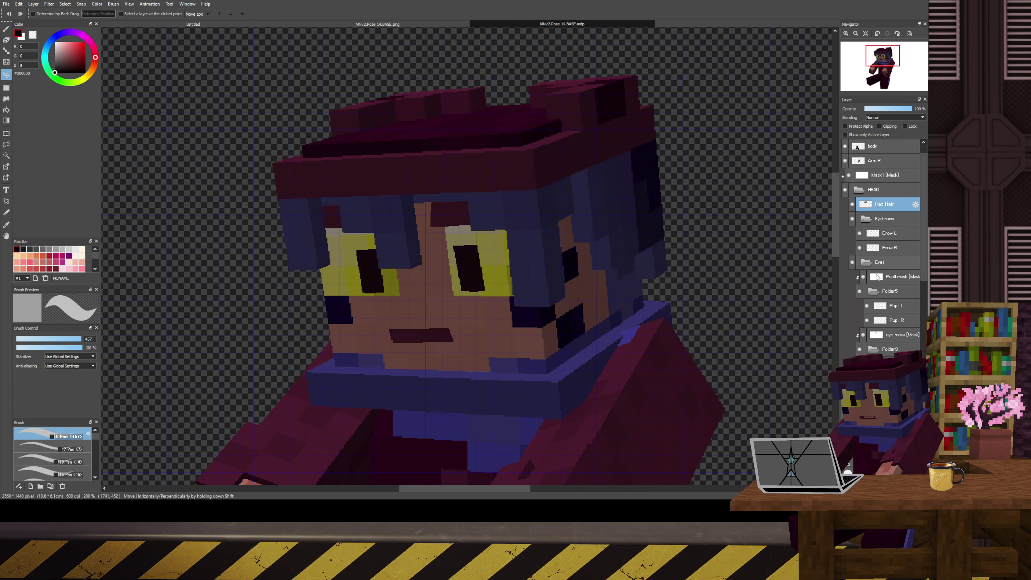
left_click(890, 262)
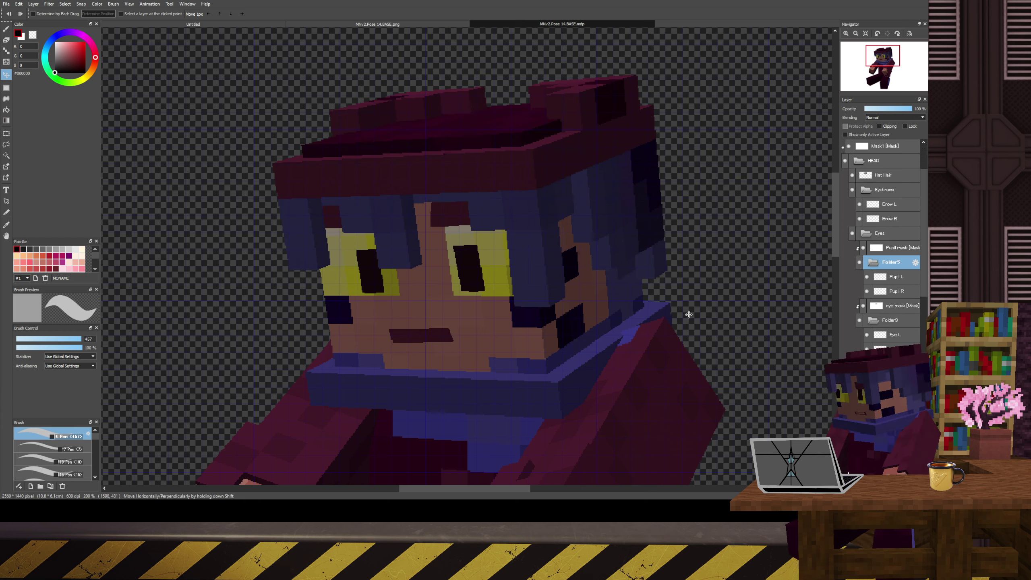
left_click_drag(665, 318, 572, 292)
key("ctrl+z")
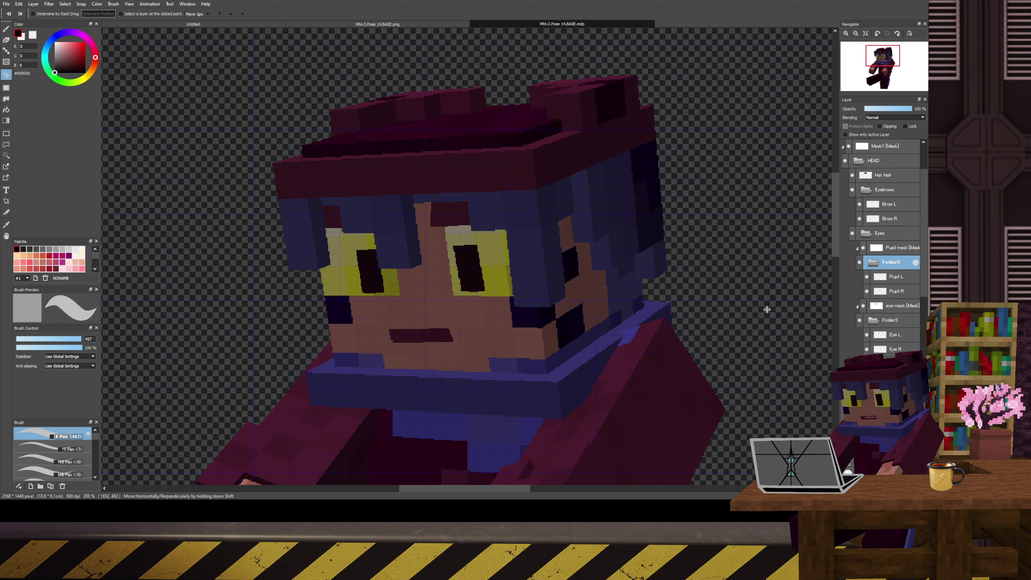
scroll(596, 318, "down", 3)
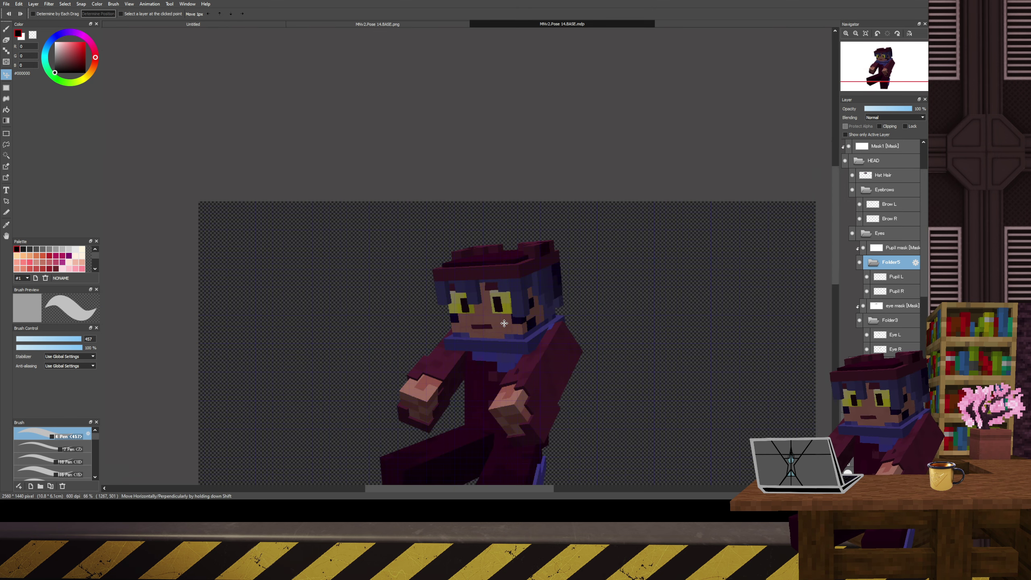
scroll(503, 321, "up", 2)
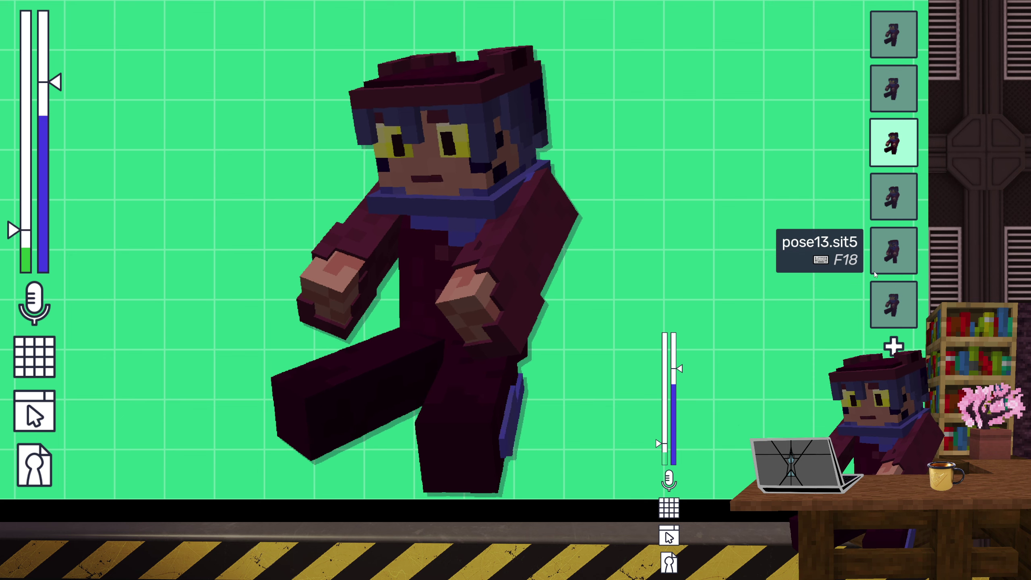
- Switch to the green-screen avatar program and cycle through the sitting pose states, finishing on pose15.sit6
key("F14")
key("F16")
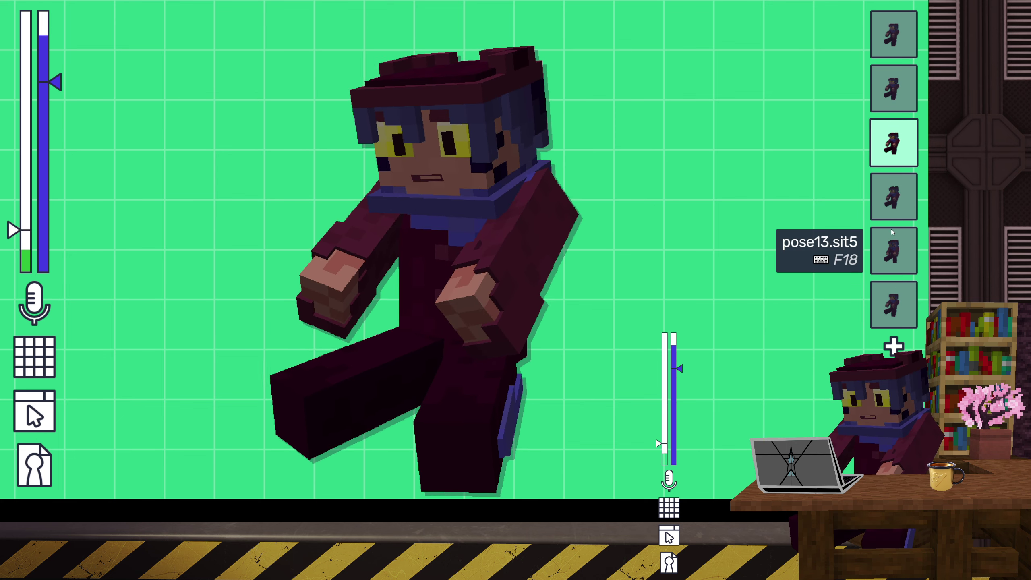
left_click(889, 197)
left_click(891, 251)
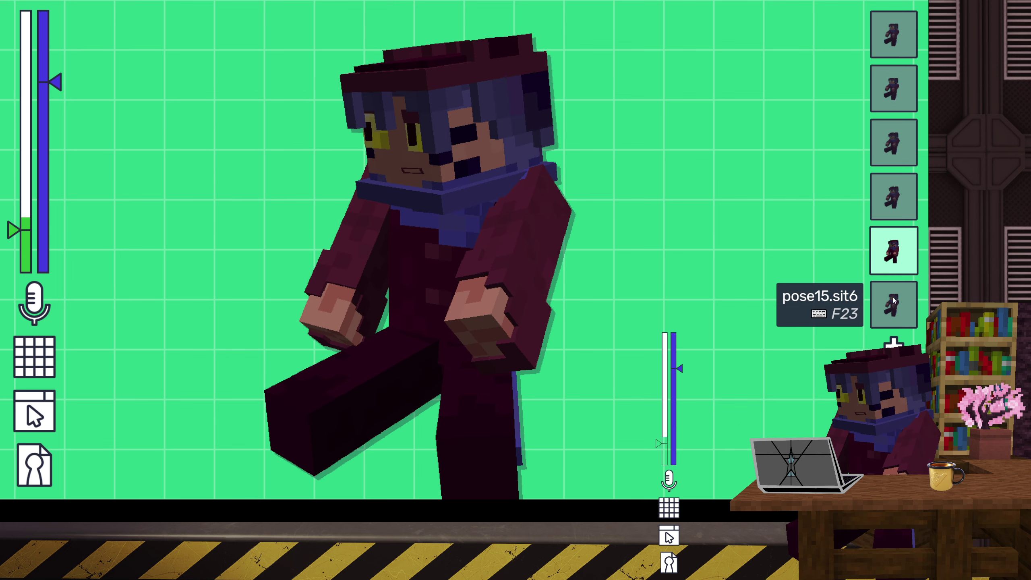
left_click(894, 300)
left_click(895, 143)
left_click(895, 90)
left_click(895, 37)
left_click(893, 250)
left_click(891, 309)
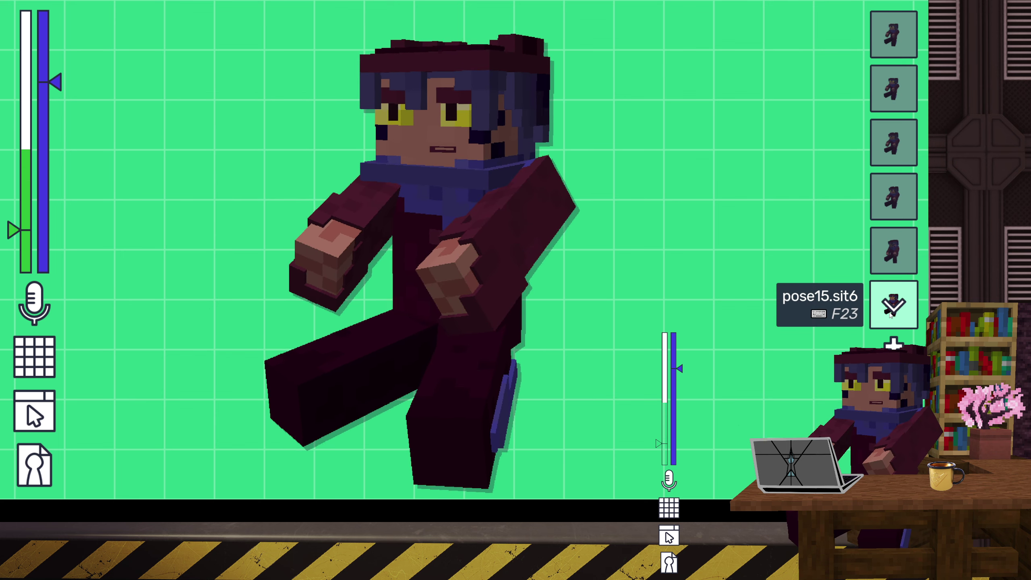
- Open the pose15.sit6 state's settings, switch to pose14.sit3, and view its state shortcuts without changing them
left_click(890, 315)
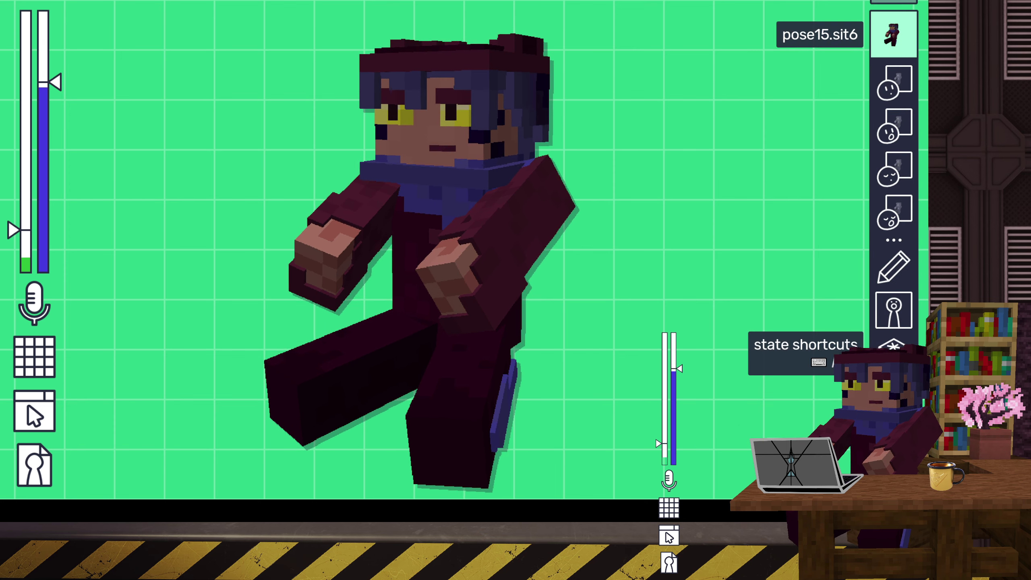
key("F12")
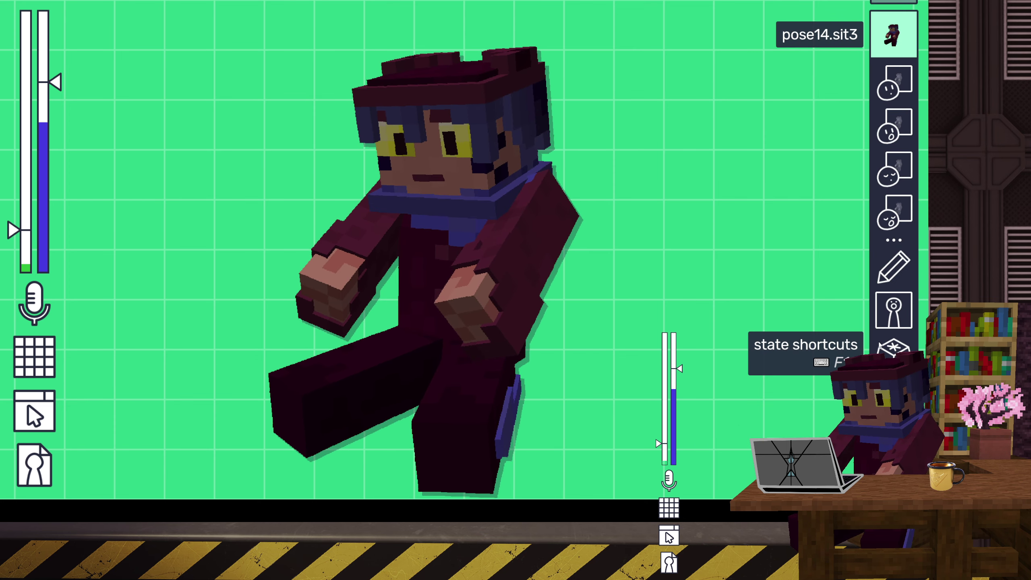
key("F11")
key("F12")
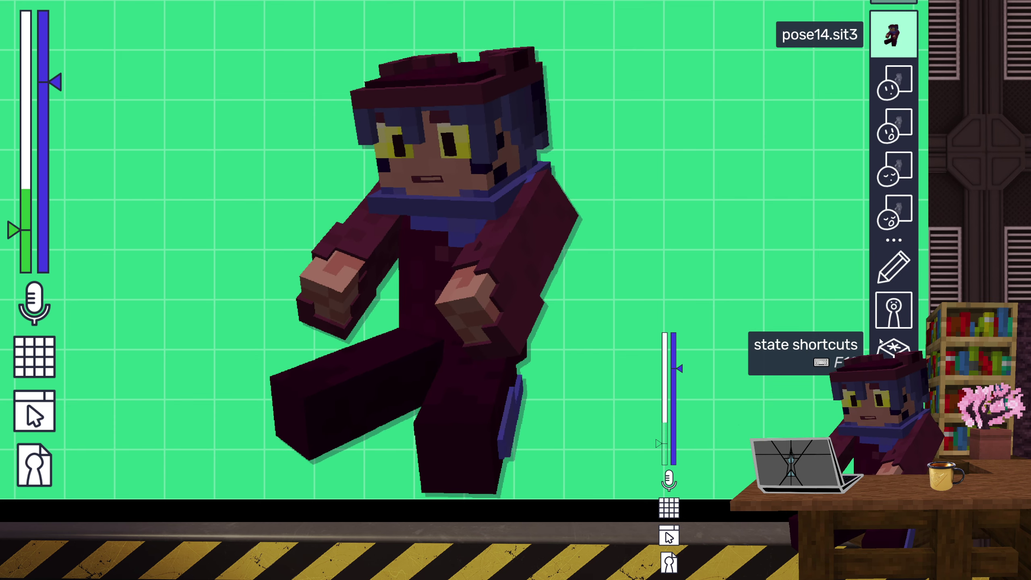
left_click(891, 351)
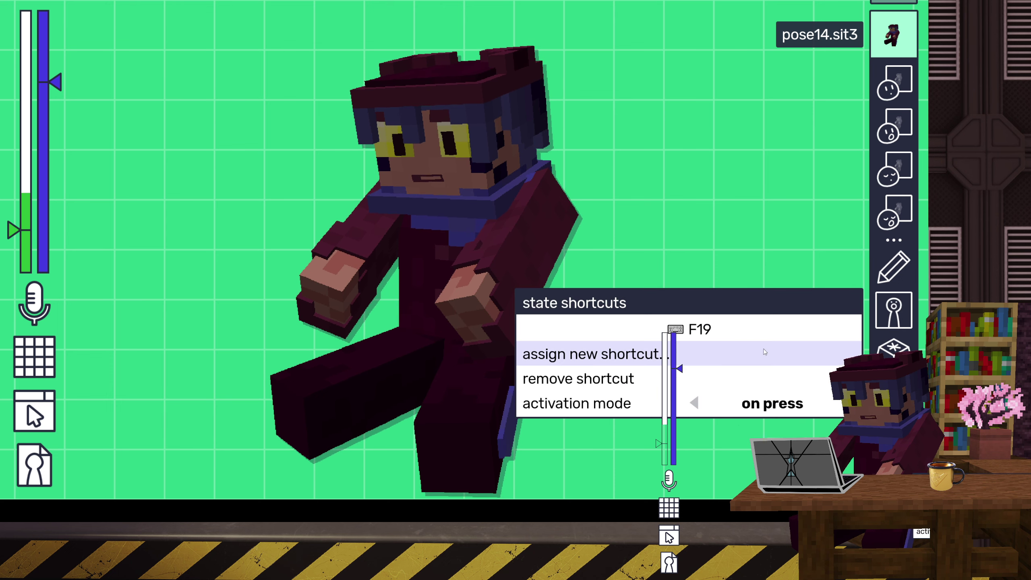
left_click(756, 245)
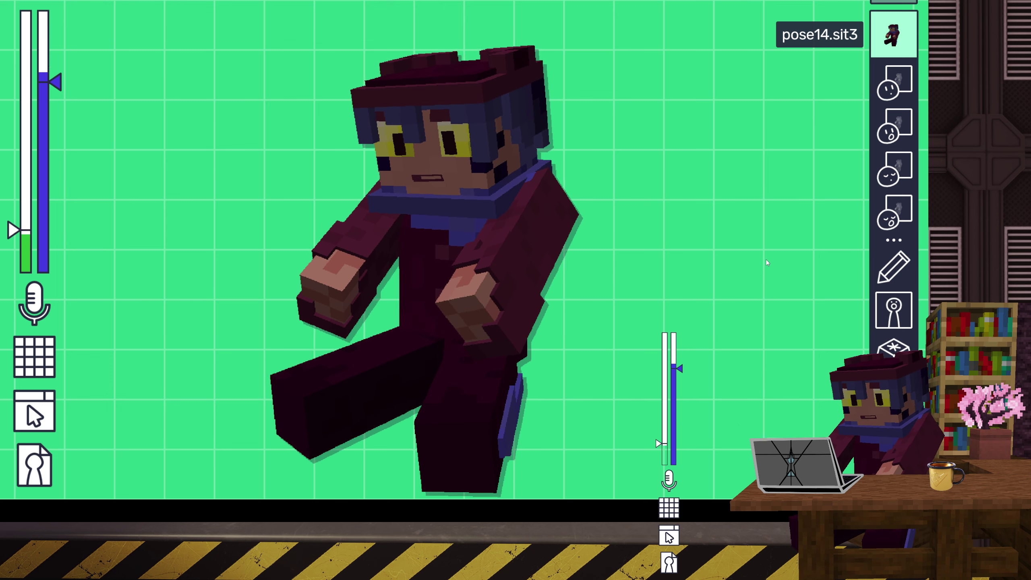
- Demonstrate state switching by cycling the avatar repeatedly among pose15.sit1, pose13.sit5 and pose14.sit3, finishing on pose14.sit3
key("F20")
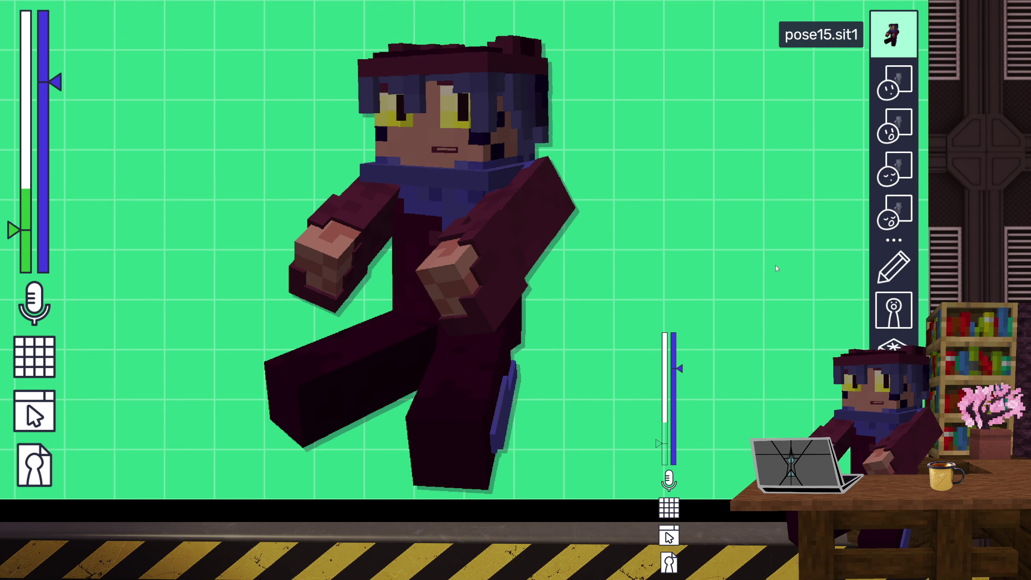
key("F1")
key("F20")
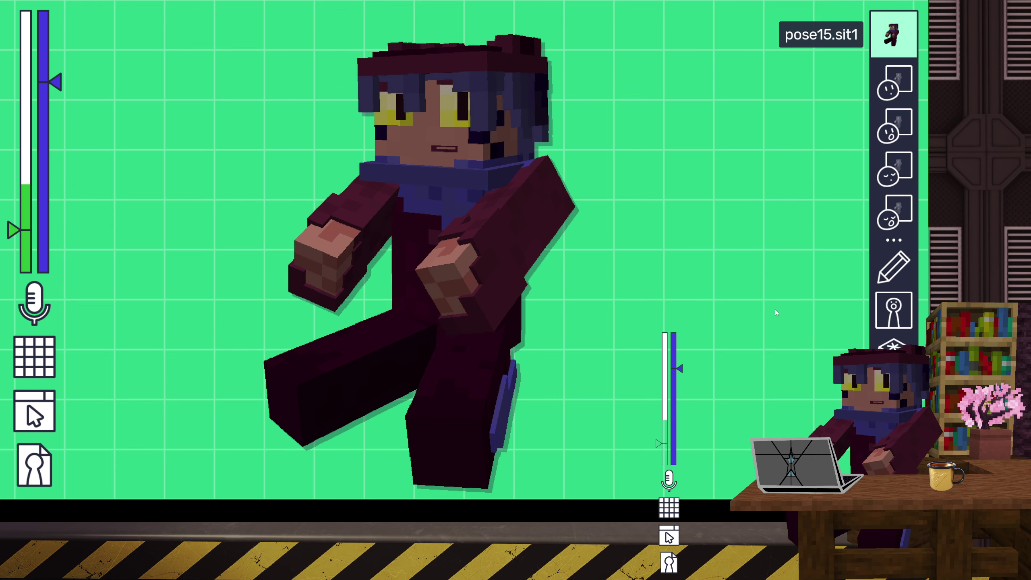
key("F18")
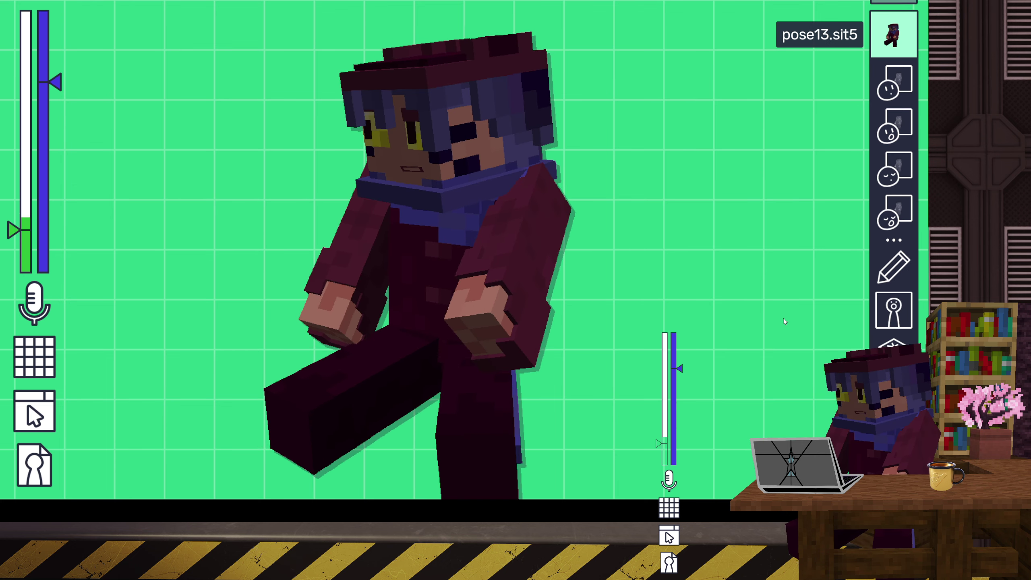
key("F19")
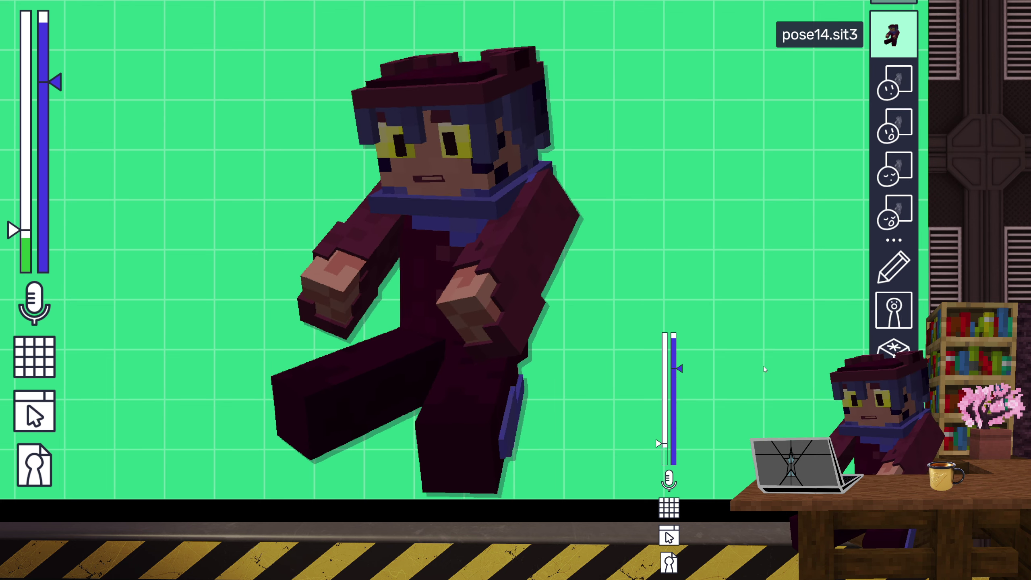
key("F20")
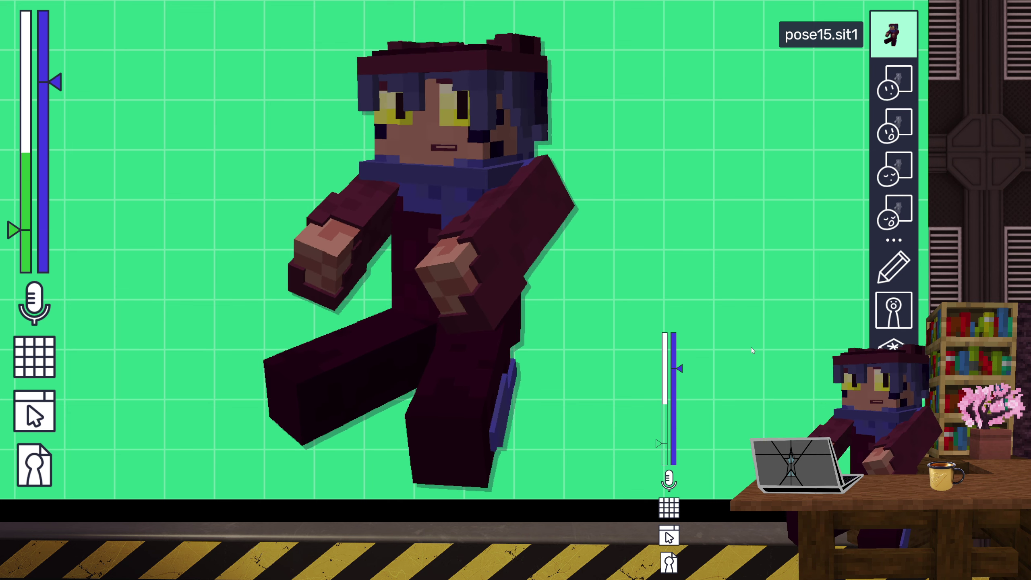
key("F18")
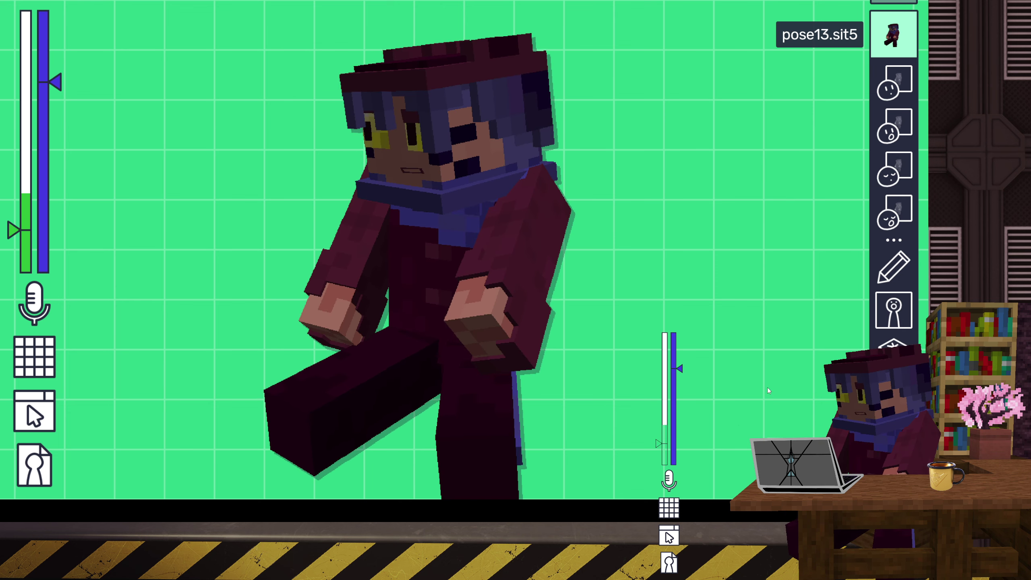
key("F20")
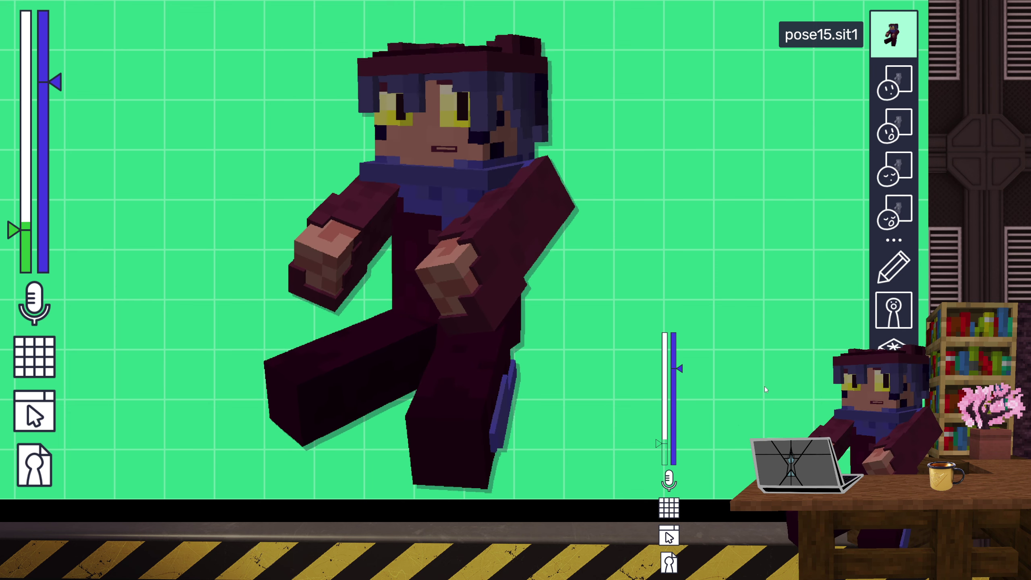
key("F19")
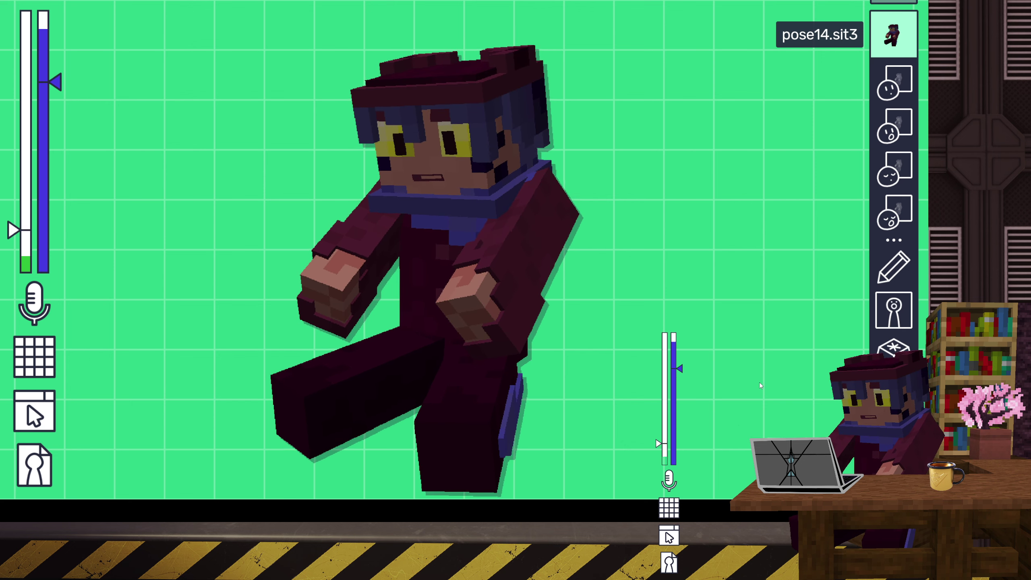
key("F19")
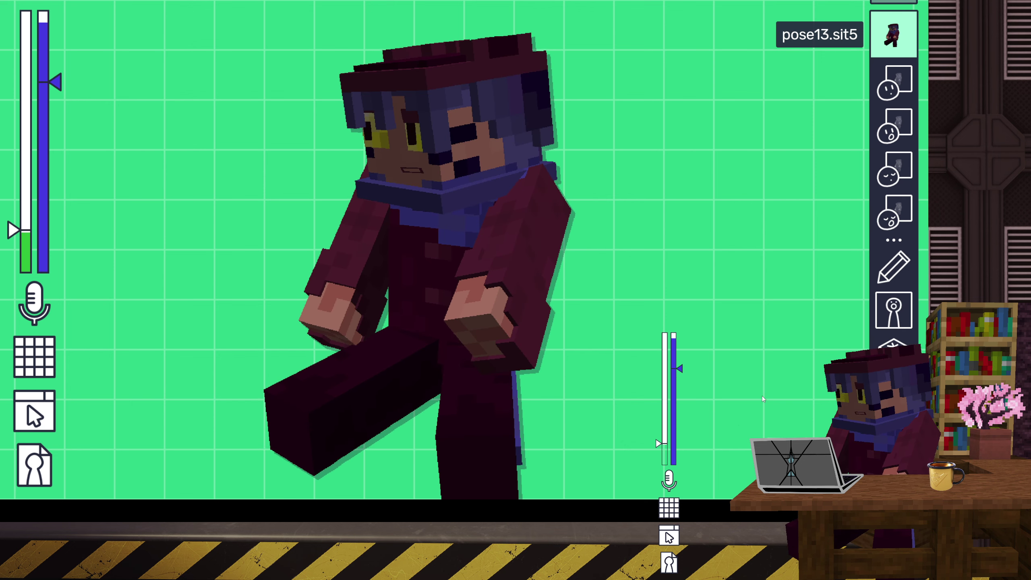
key("F18")
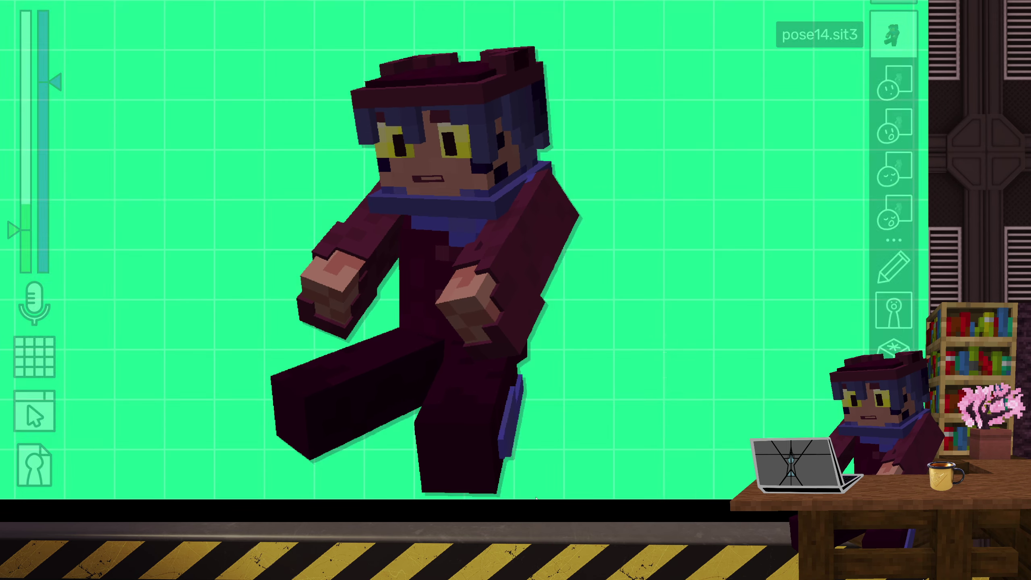
key("F17")
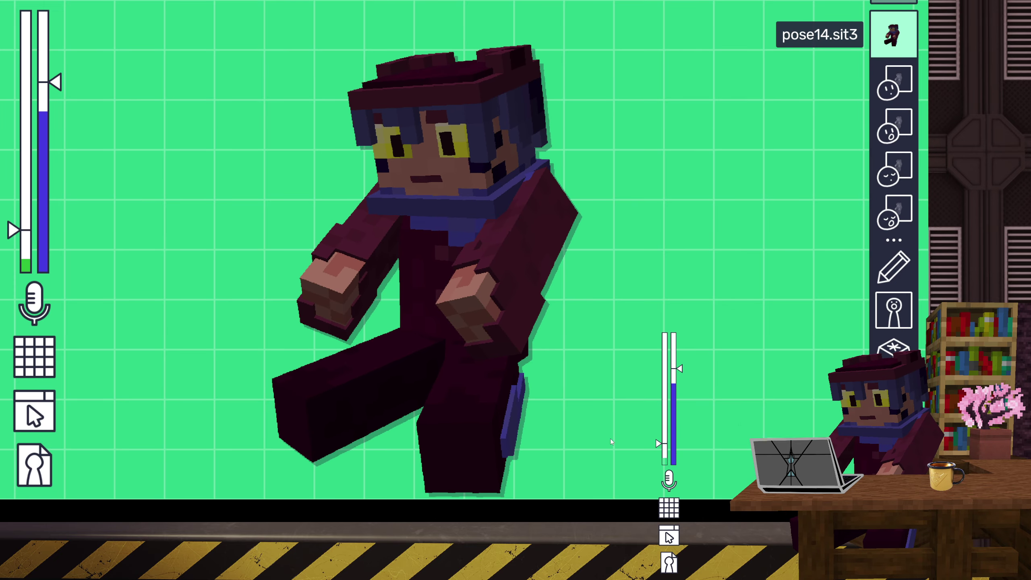
key("F20")
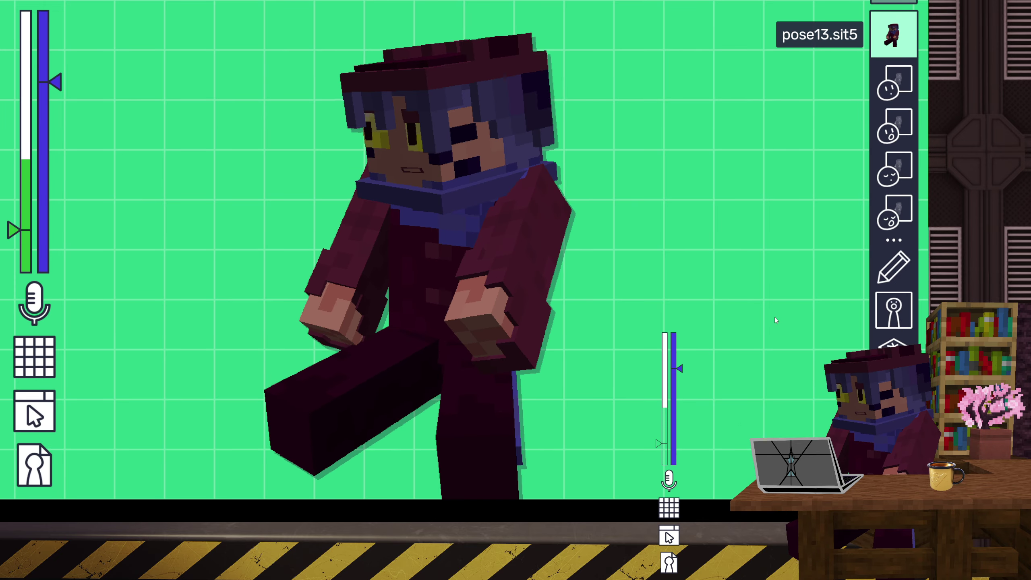
key("F18")
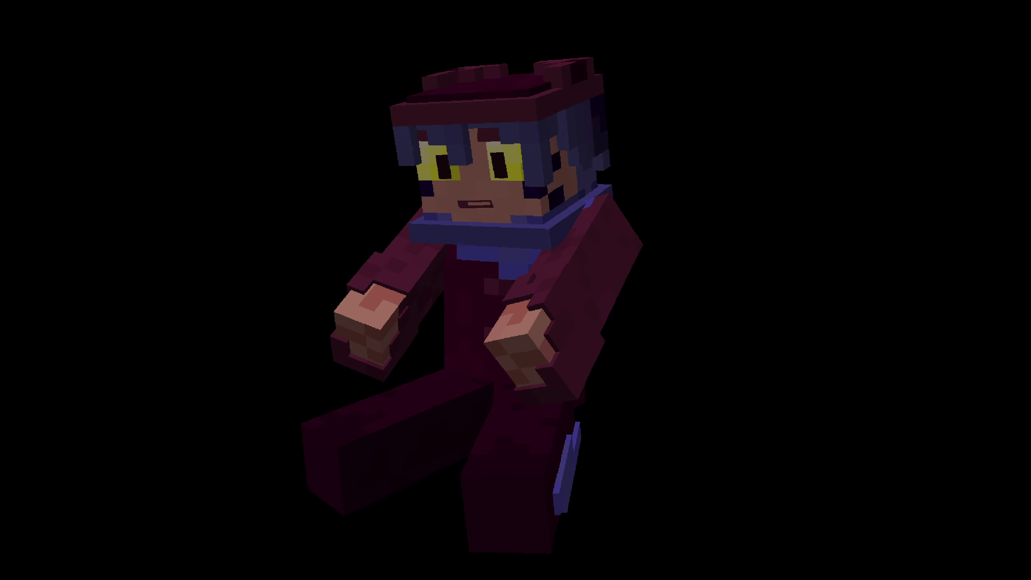
- View the assigned state shortcuts of pose14.sit3 and pose15.sit1 while switching between the states, ending on pose14.sit3
mouse_move(930, 442)
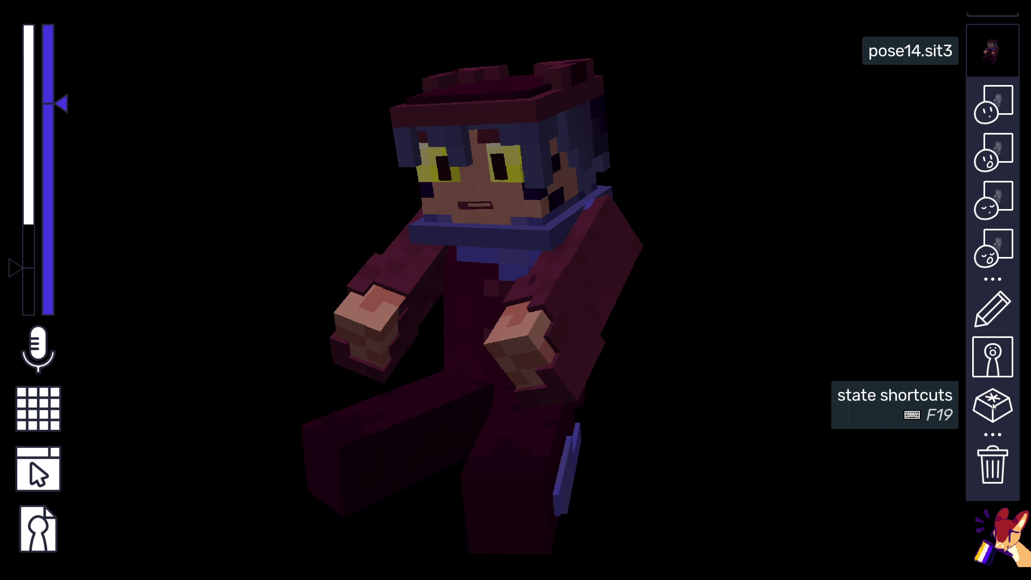
key("F24")
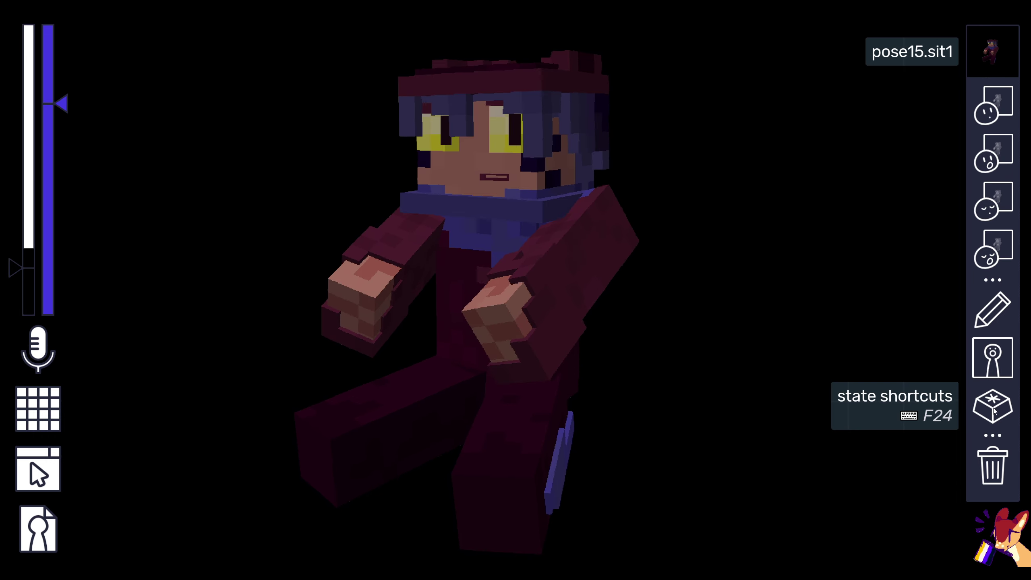
key("F20")
key("F19")
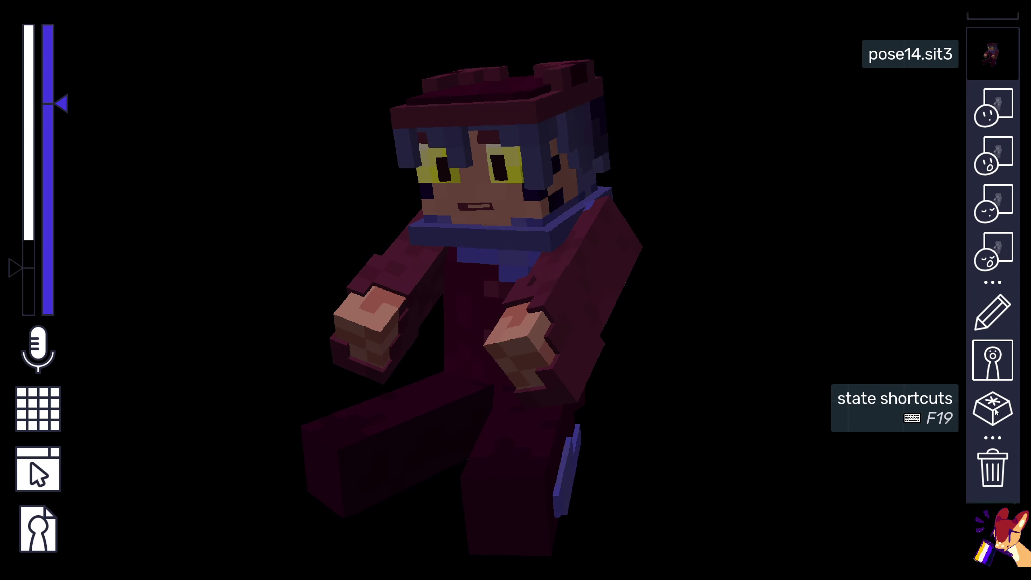
key("F18")
key("F22")
key("F23")
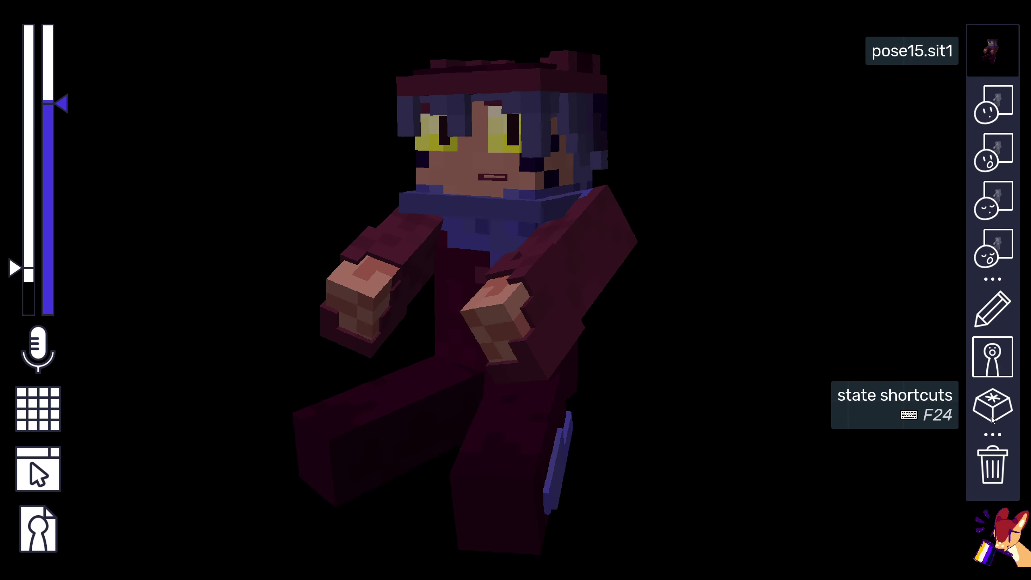
key("F20")
key("F19")
key("F18")
key("F24")
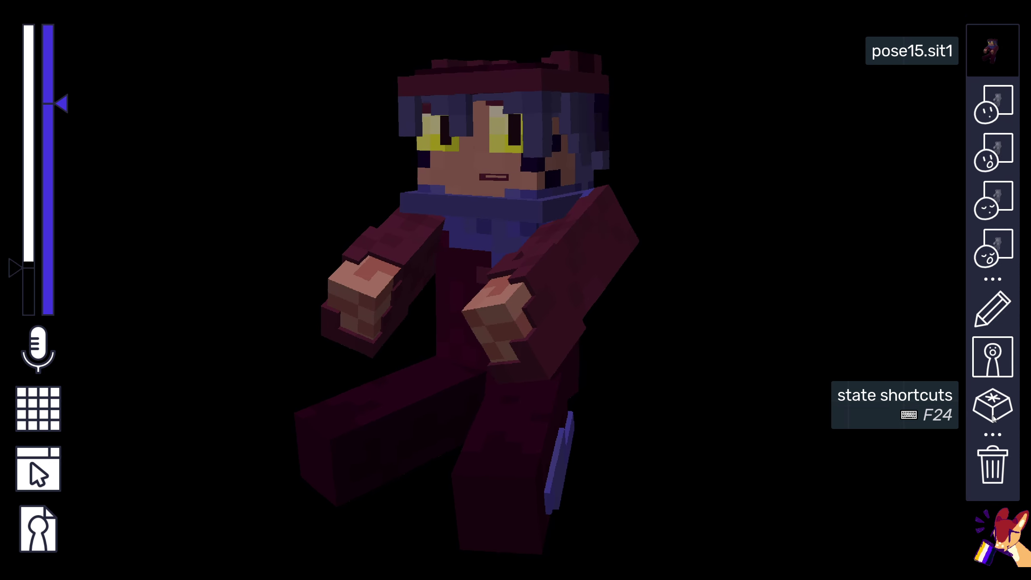
key("F19")
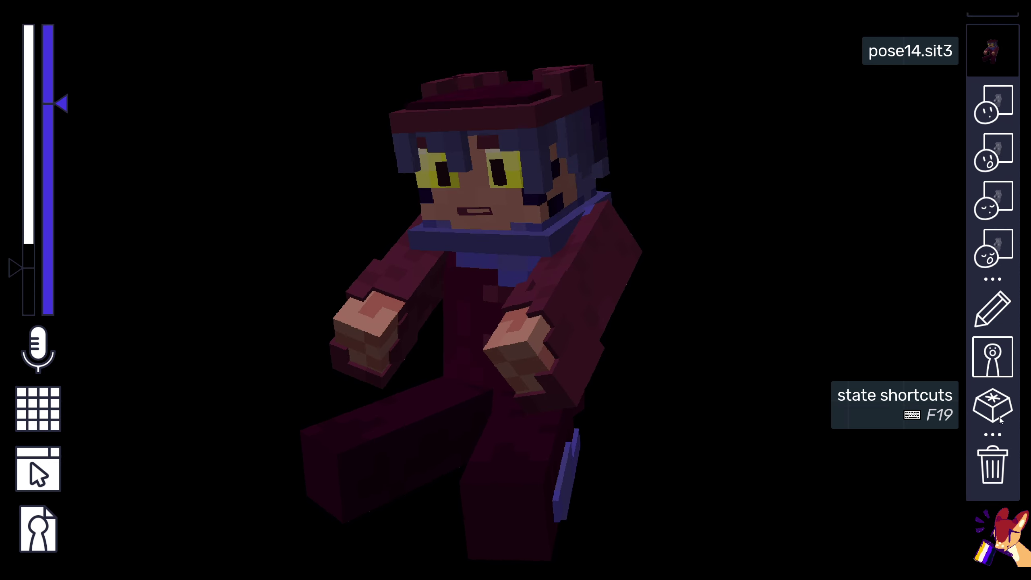
- Try assigning a Ctrl+F19 shortcut to the pose14.sit3 state and test it by switching states
left_click(999, 419)
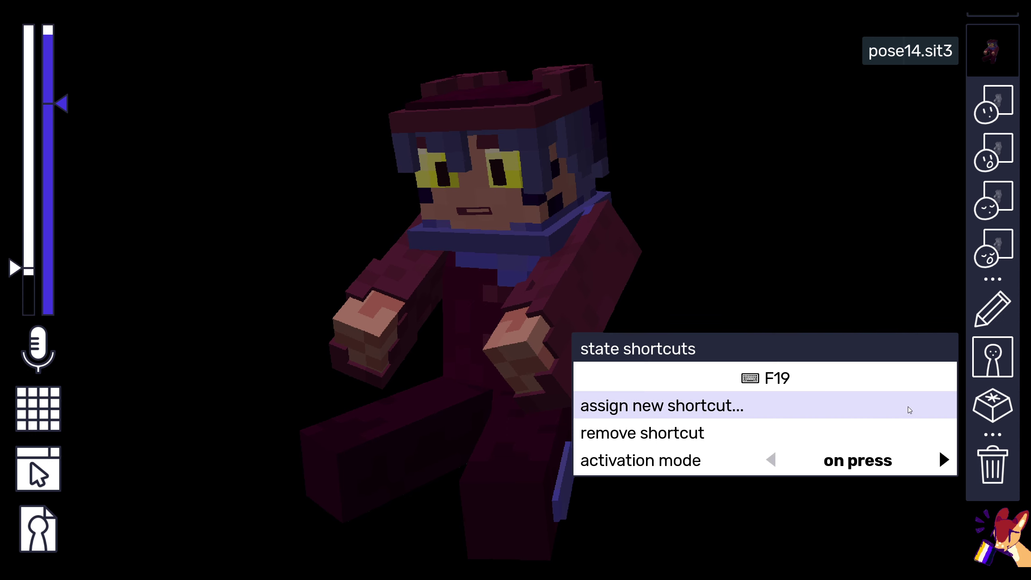
left_click(870, 405)
key("ctrl")
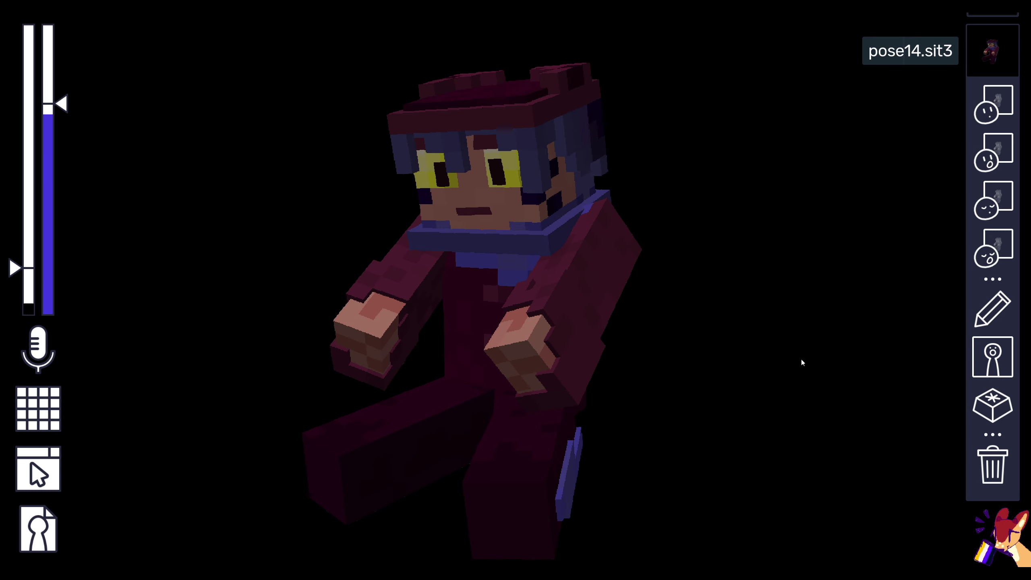
key("ctrl+F19")
key("ctrl+F19")
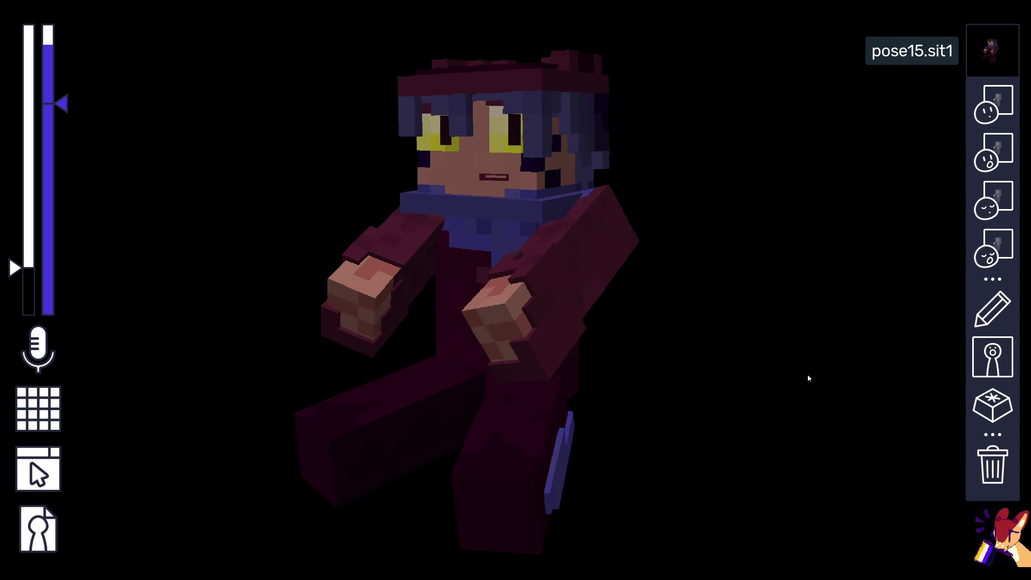
key("ctrl+F19")
- Assign F19 as the state shortcut of pose14.sit3
left_click(992, 406)
left_click(856, 403)
key("F19")
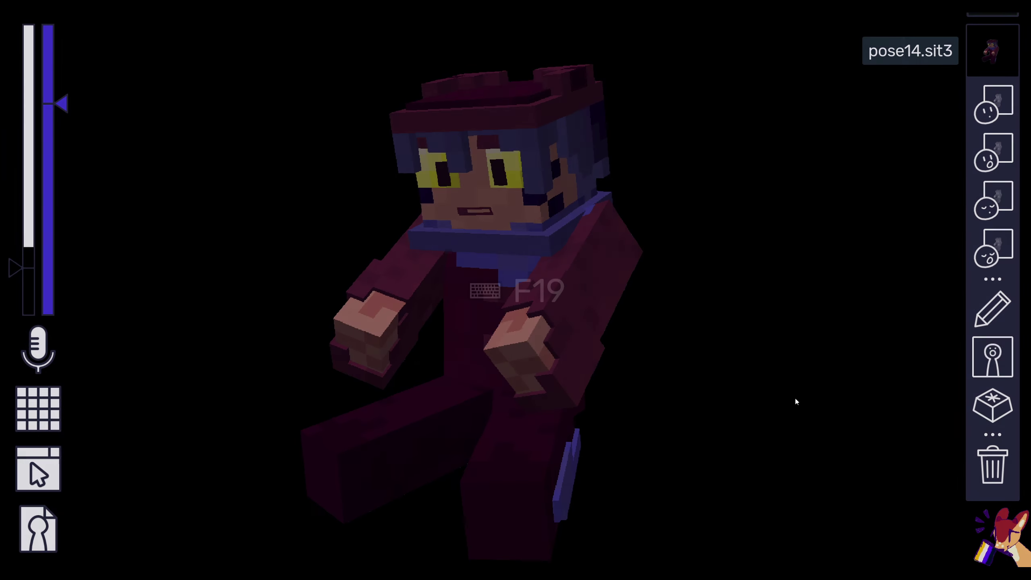
- Test the pose shortcuts by switching the avatar to pose15.sit1, pose13.sit5, back to pose15.sit1 and to pose14.sit3
key("F19")
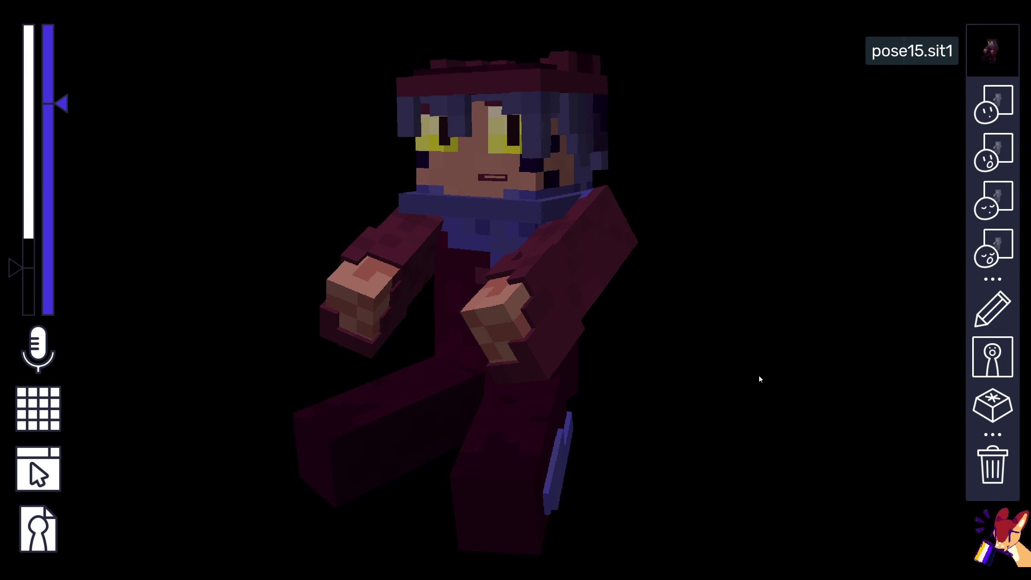
key("F19")
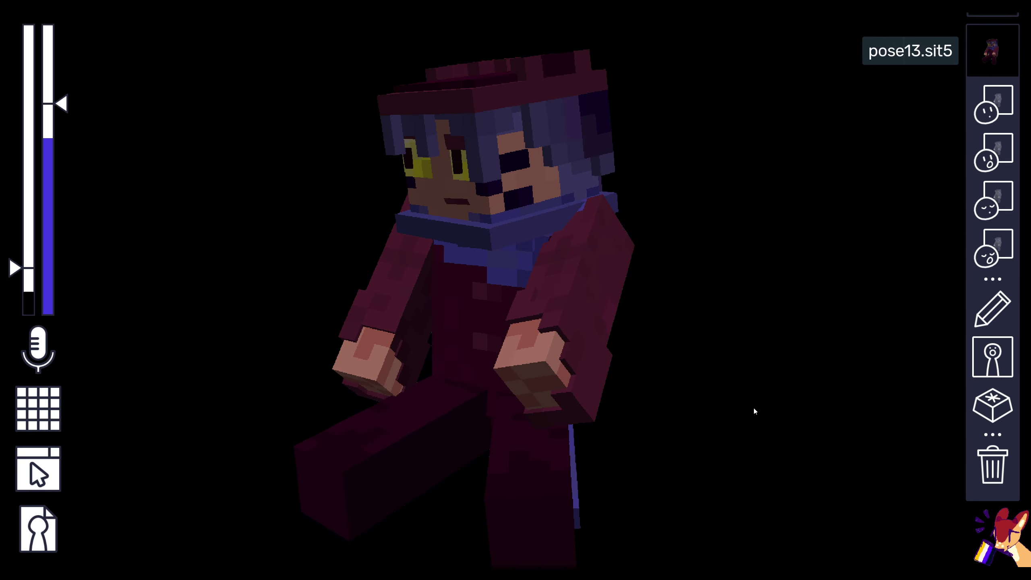
key("F19")
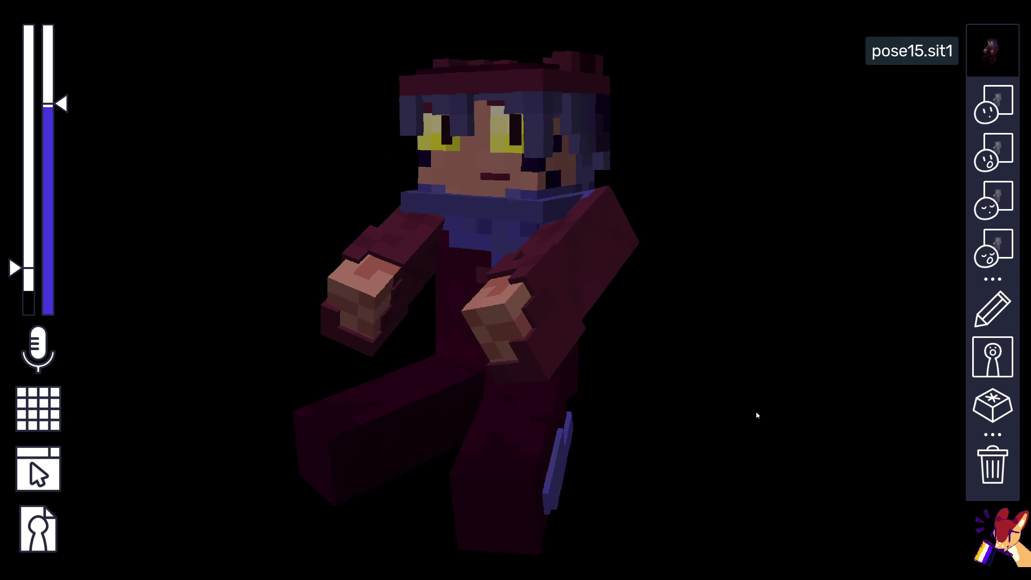
key("F19")
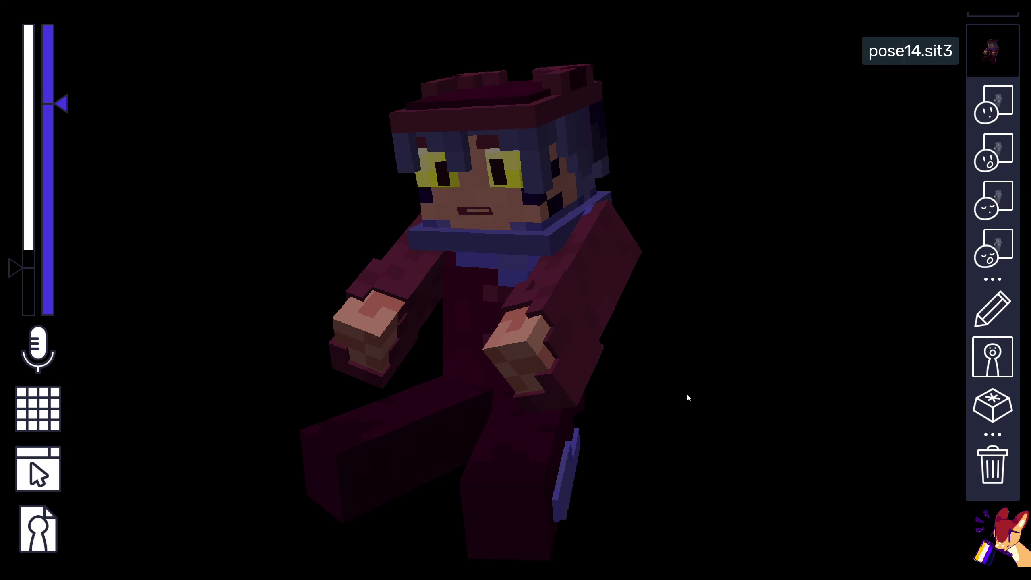
key("F18")
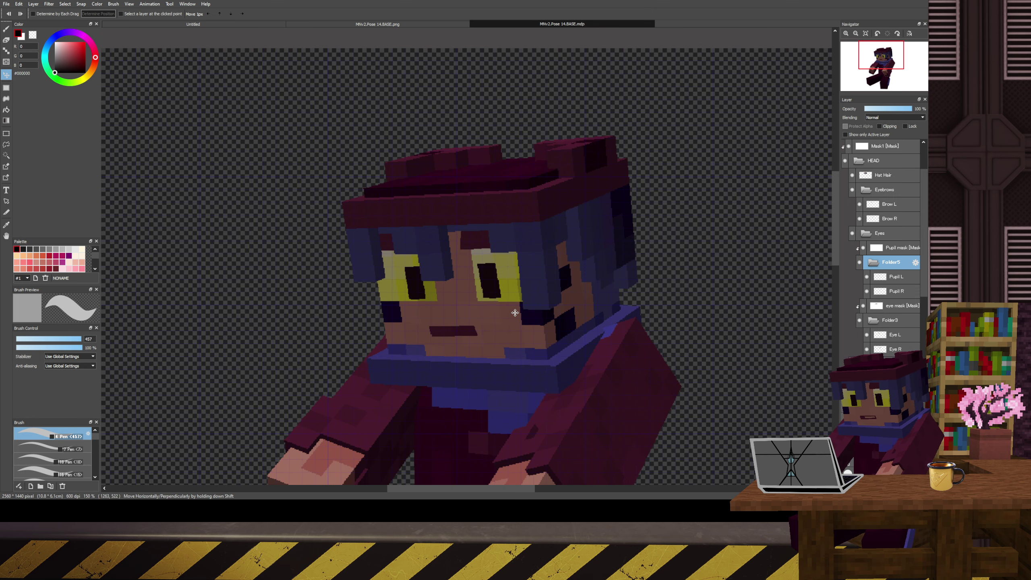
- In the layered painting document, select the Mouths folder and move it up and right onto the character's cheek
key("space")
left_click_drag(444, 302, 404, 242)
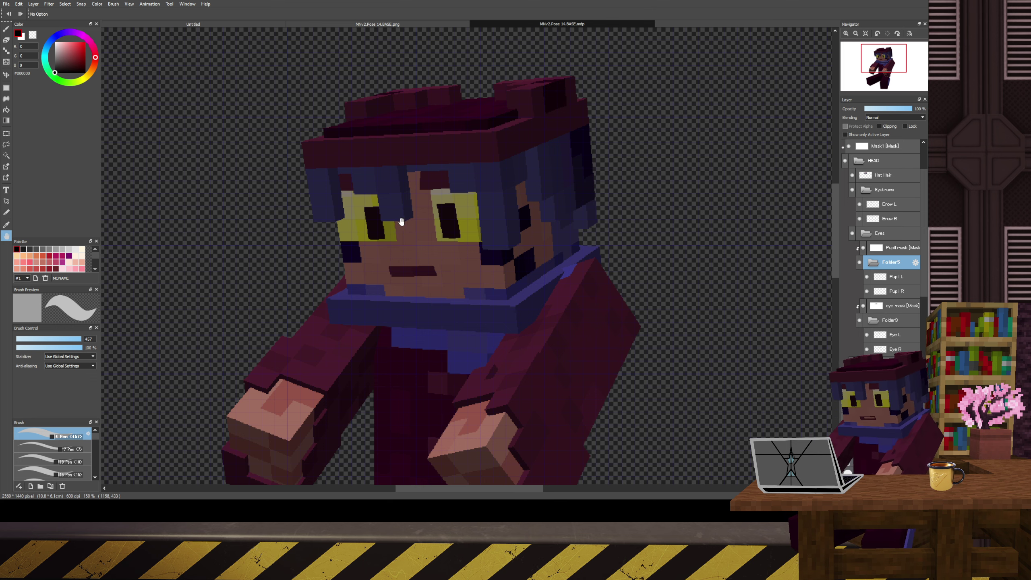
scroll(437, 226, "up", 1)
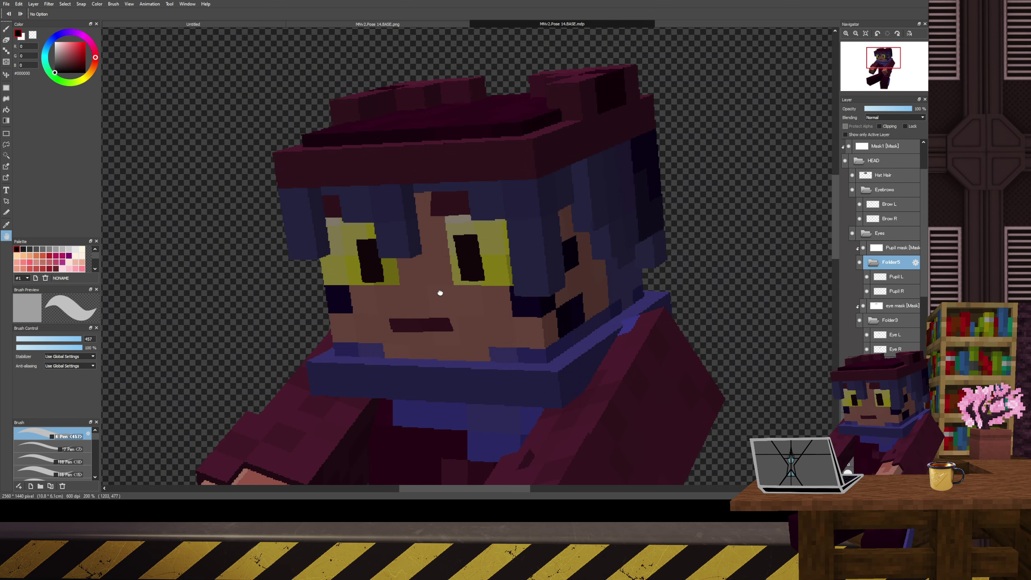
scroll(437, 290, "up", 1)
scroll(867, 292, "down", 3)
scroll(868, 291, "down", 1)
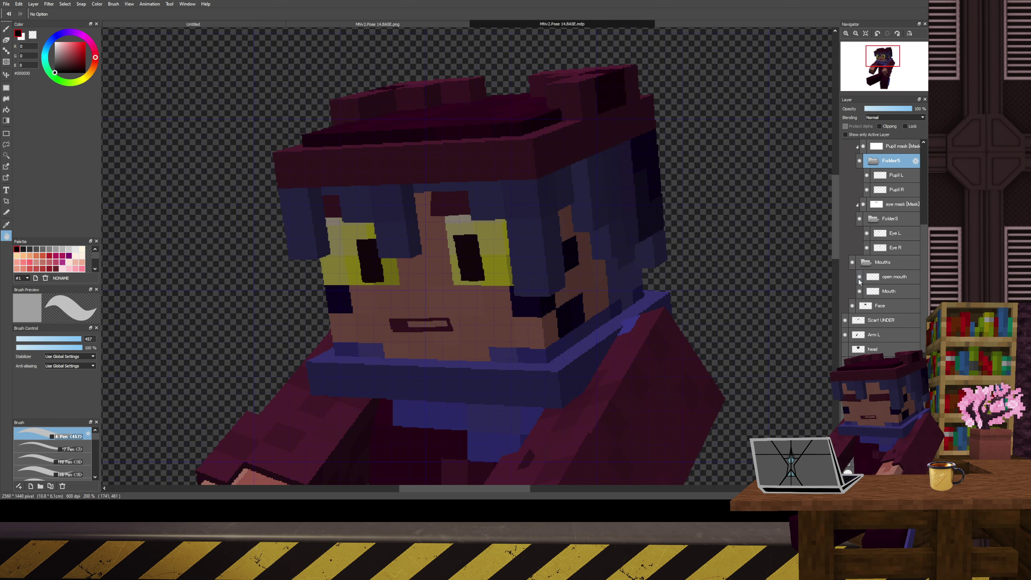
left_click(889, 263)
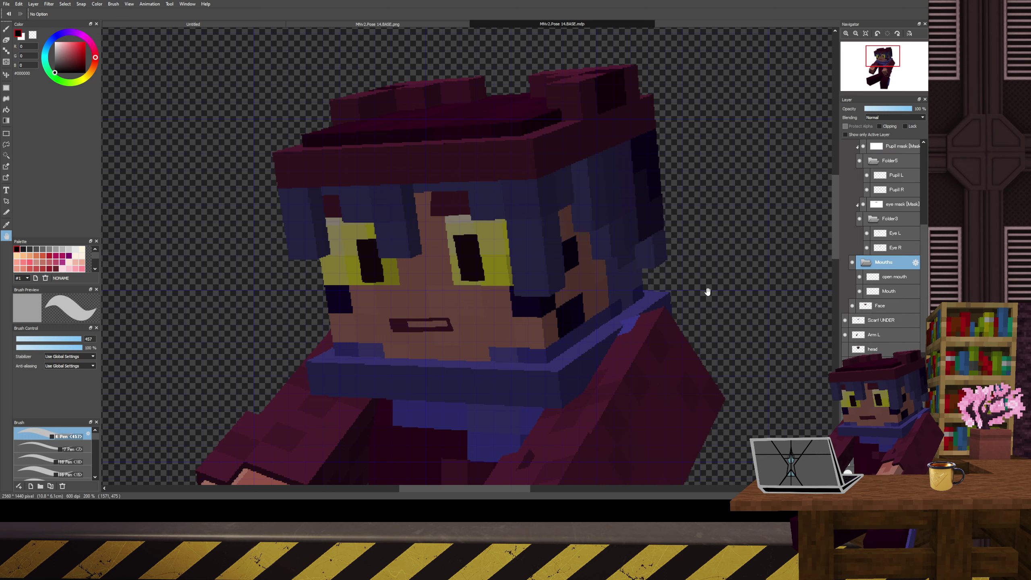
key("v")
left_click_drag(621, 334, 665, 311)
- Select the Brow L layer in the Eyebrows folder and move it down over the upper part of the eye
scroll(905, 248, "up", 3)
scroll(886, 206, "up", 5)
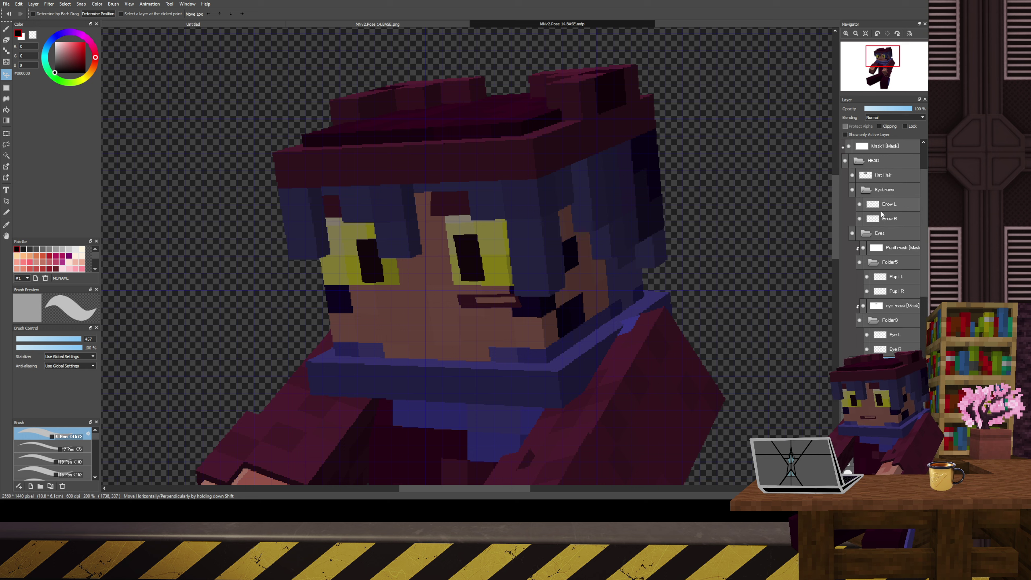
left_click(889, 219)
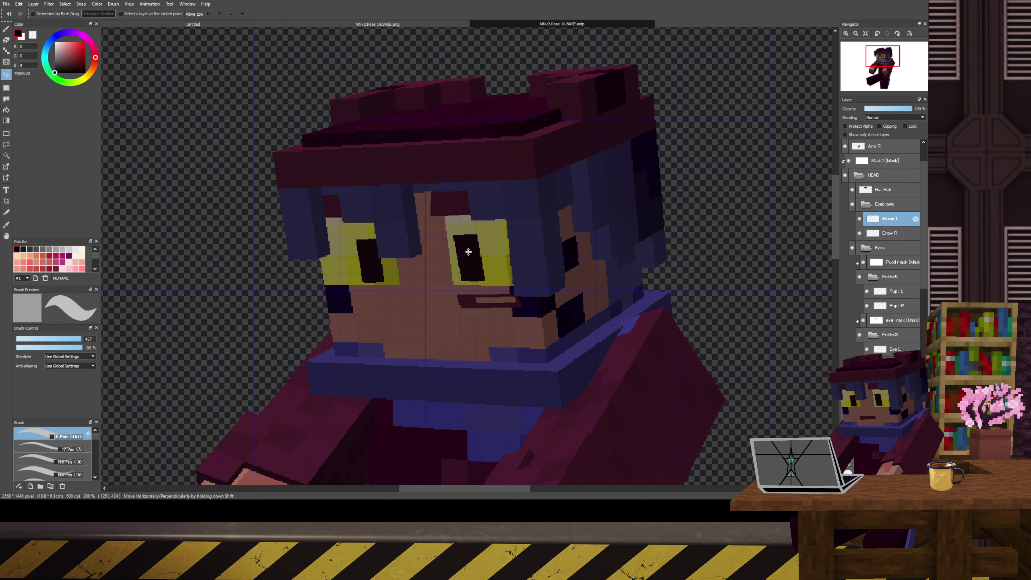
mouse_move(464, 248)
left_mouse_down()
mouse_move(453, 276)
mouse_move(479, 250)
left_mouse_up()
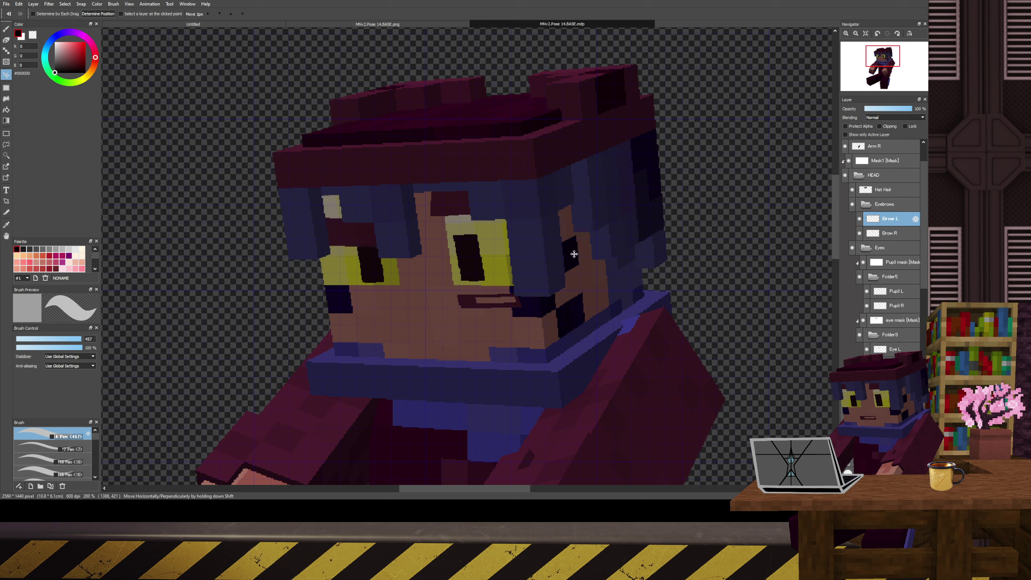
- Select the Brow R layer in the Eyebrows folder and move it up and slightly left, partly under the hair
left_click(889, 232)
left_click_drag(694, 271, 686, 258)
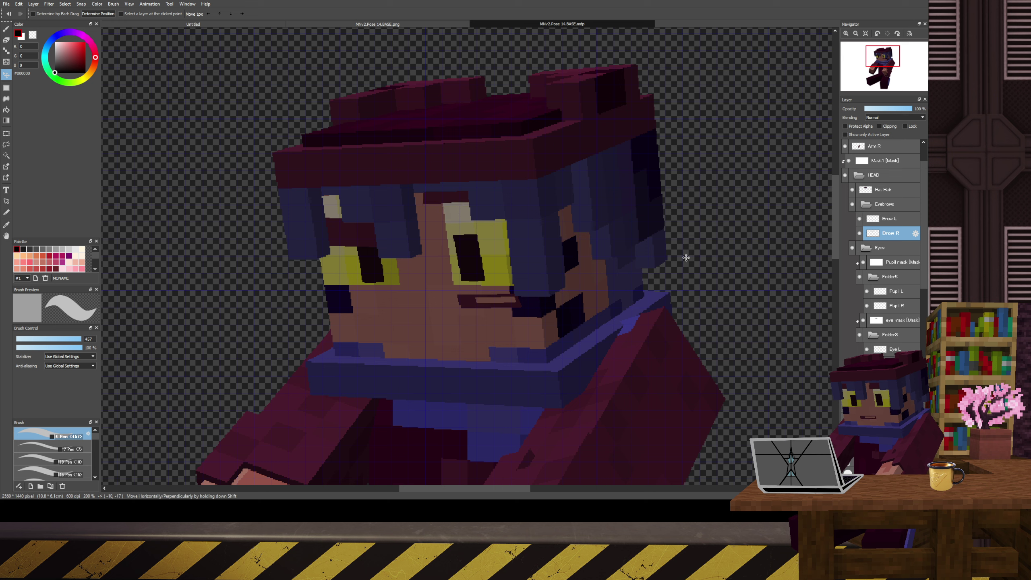
- Shift the Pupil L layer and the Pupil R layer slightly up and to the left inside the eyes
scroll(893, 285, "down", 1)
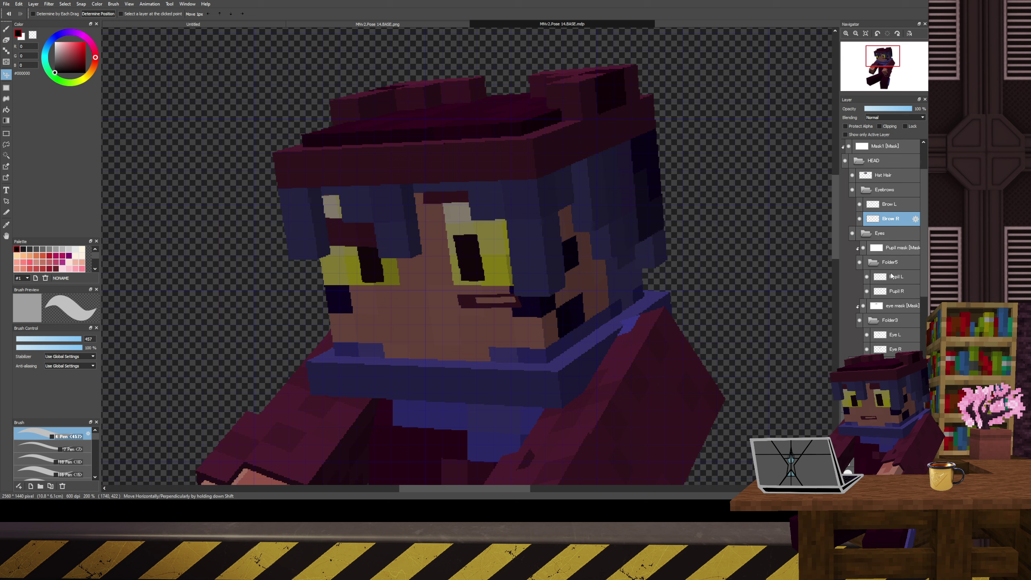
left_click(897, 276)
left_click_drag(589, 303, 586, 300)
left_click(897, 291)
left_click_drag(656, 300, 651, 299)
- On the eye mask layer, paint black with a size 112 pen over the stray white patch above the left-hand eye
scroll(395, 267, "down", 2)
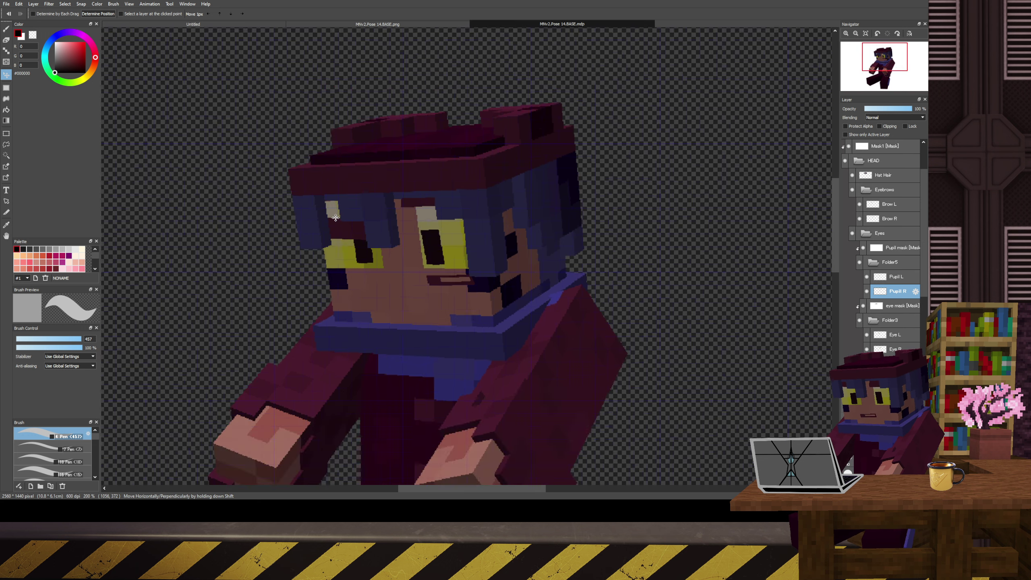
scroll(342, 200, "up", 8)
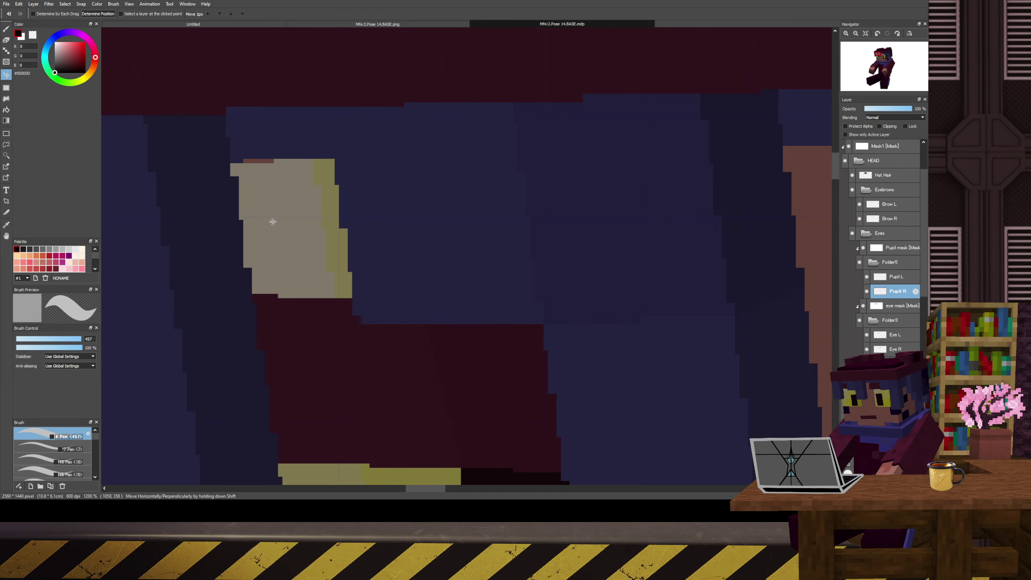
scroll(273, 221, "down", 8)
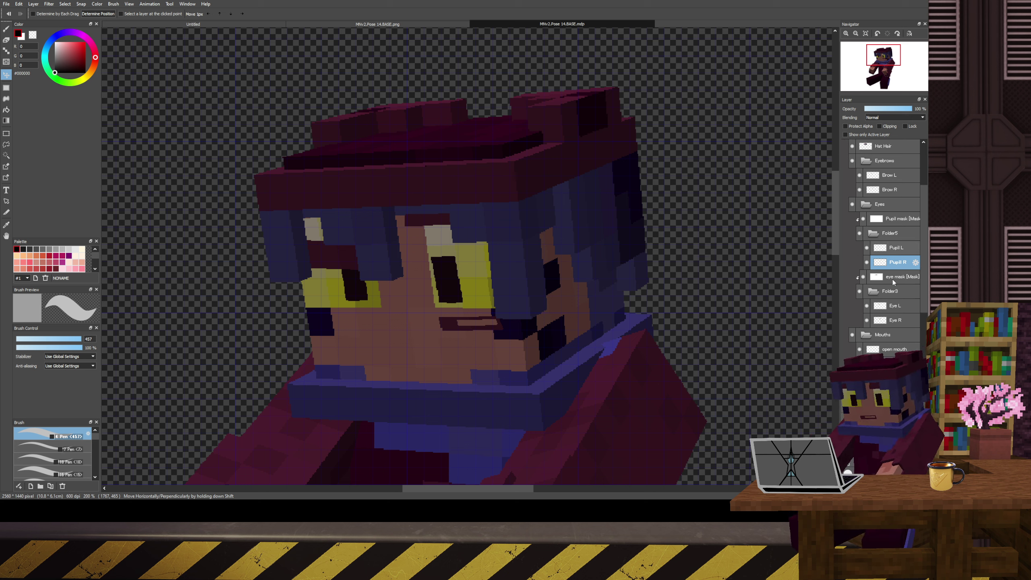
scroll(892, 295, "down", 3)
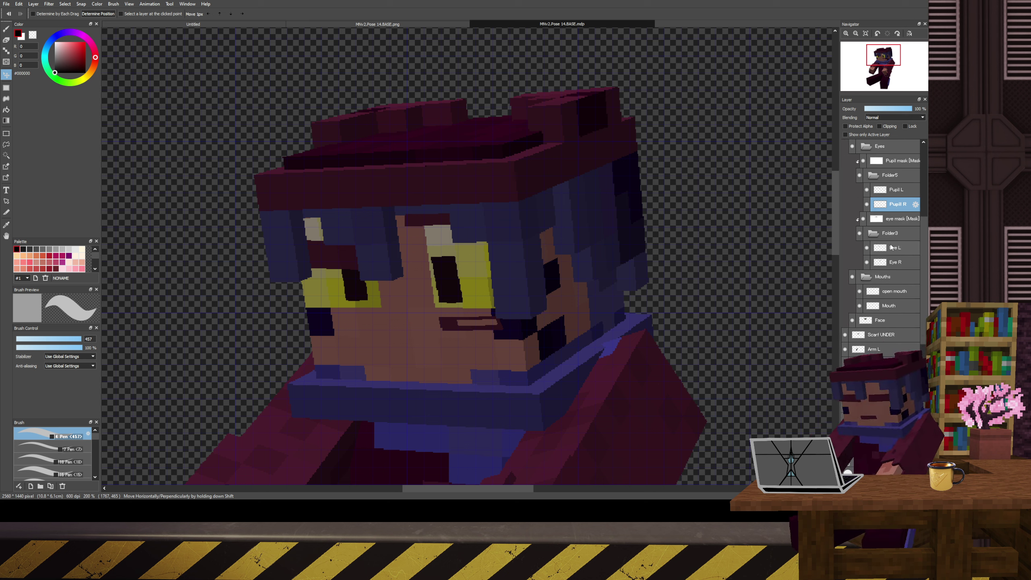
left_click(896, 222)
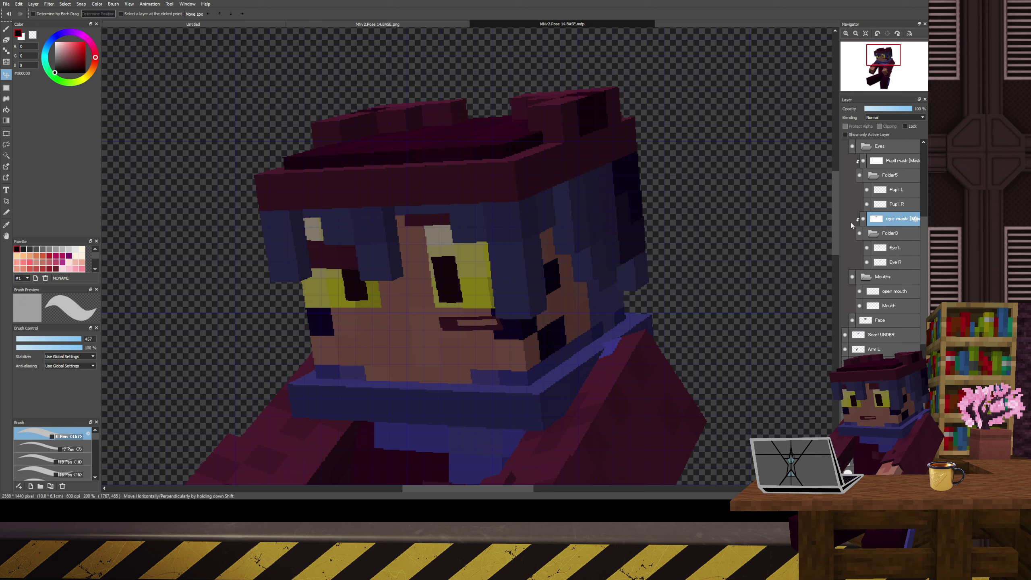
key("b")
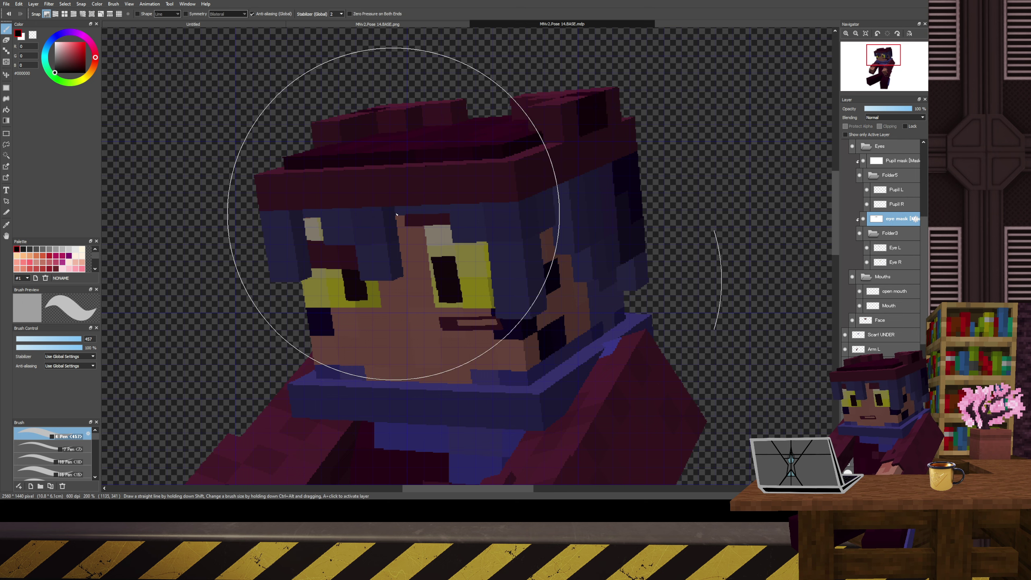
key("bracketleft")
key("bracketleft")
key("bracketleft")
key("bracketleft")
key("bracketleft")
key("bracketleft")
left_click_drag(285, 218, 369, 224)
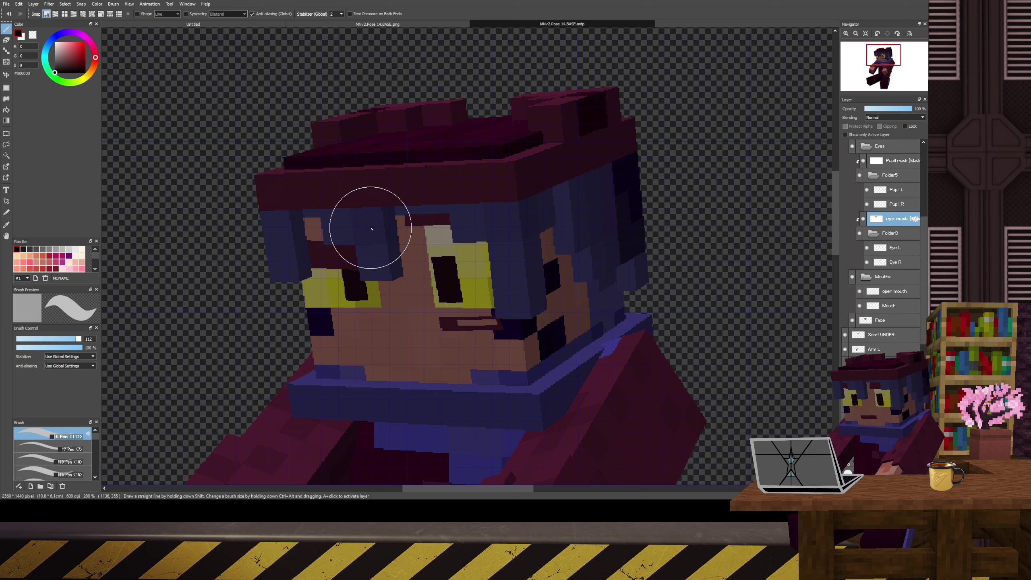
- Demonstrate the eye mask by painting white to bring back the eye patch and black to hide it again
key("x")
mouse_move(333, 219)
left_mouse_down()
mouse_move(260, 219)
mouse_move(369, 228)
left_mouse_up()
key("x")
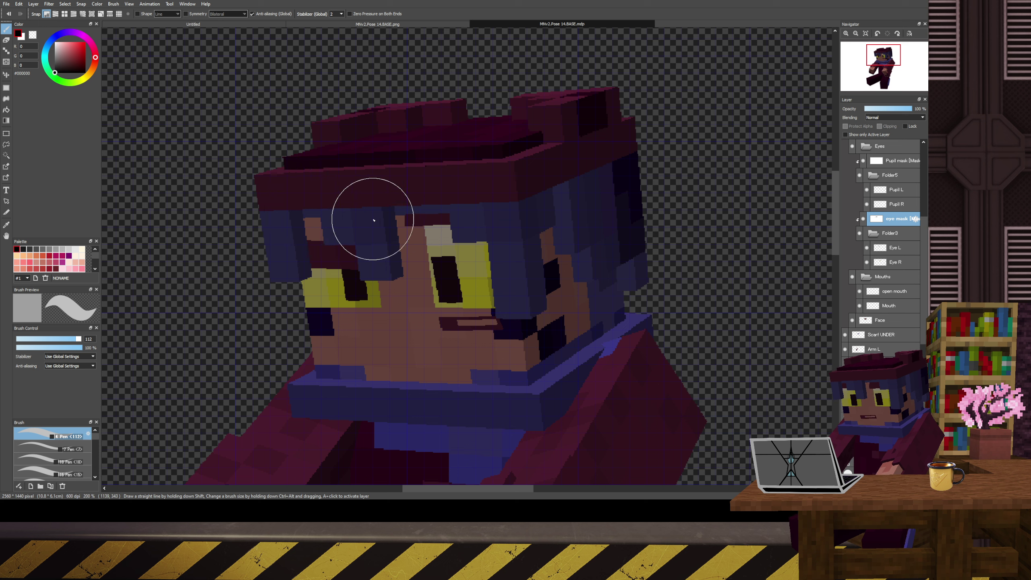
key("x")
left_click_drag(286, 218, 366, 218)
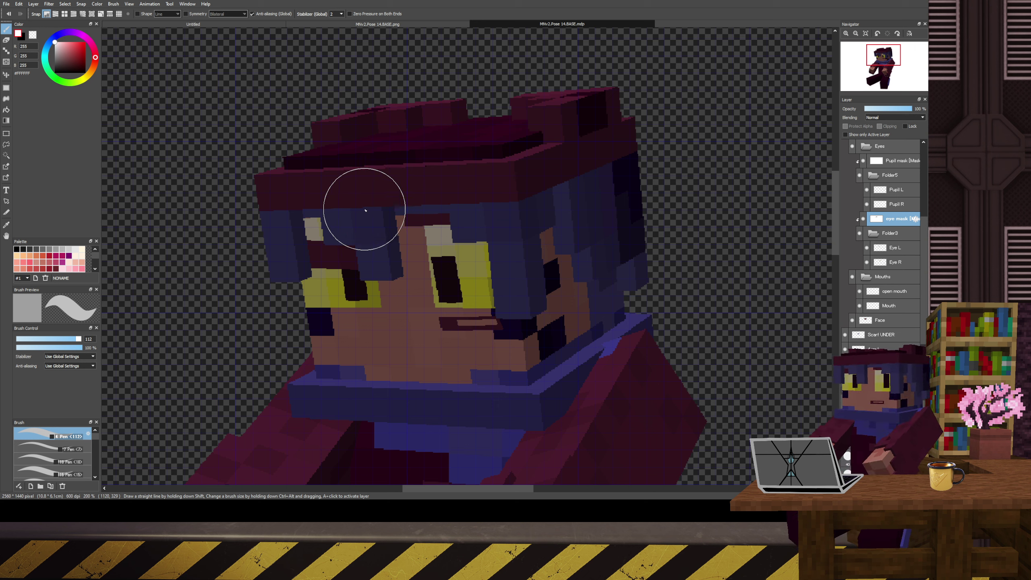
key("x")
left_click_drag(354, 212, 277, 220)
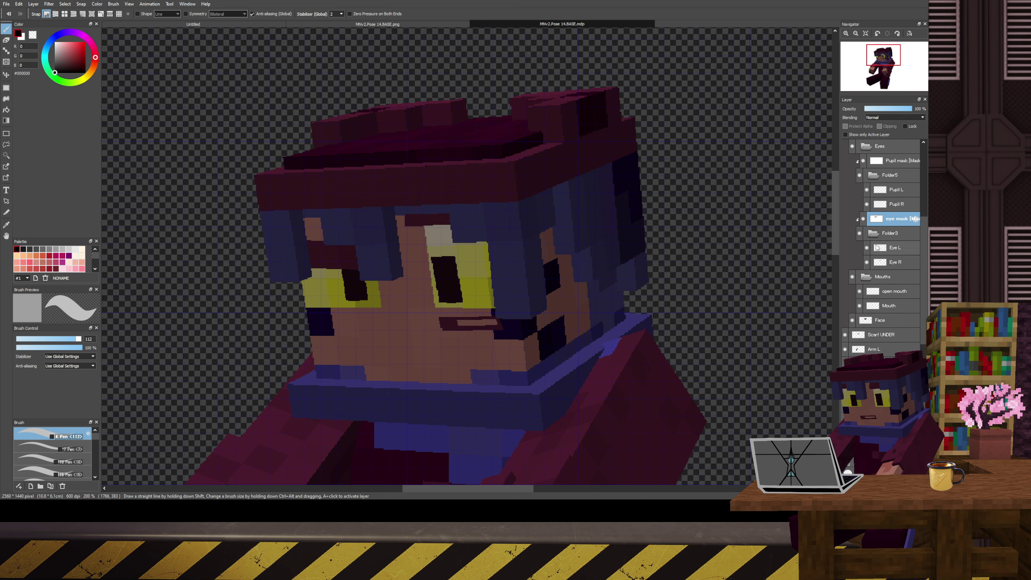
- Reselect the Brow R layer and move it slightly down towards the right-hand eye
scroll(529, 288, "down", 1)
scroll(510, 304, "up", 1)
key("ctrl+plus")
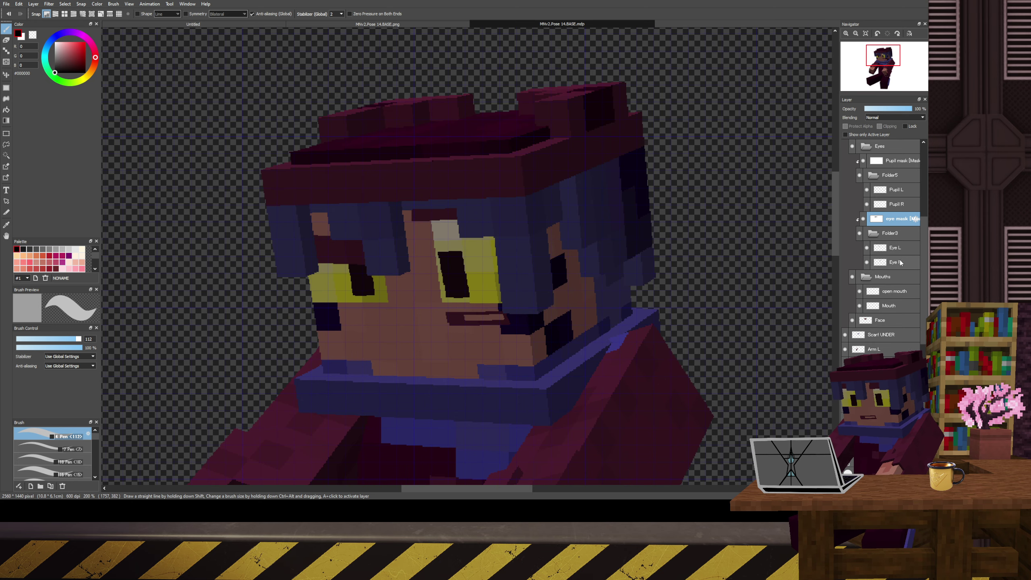
scroll(899, 198, "up", 5)
left_click(891, 233)
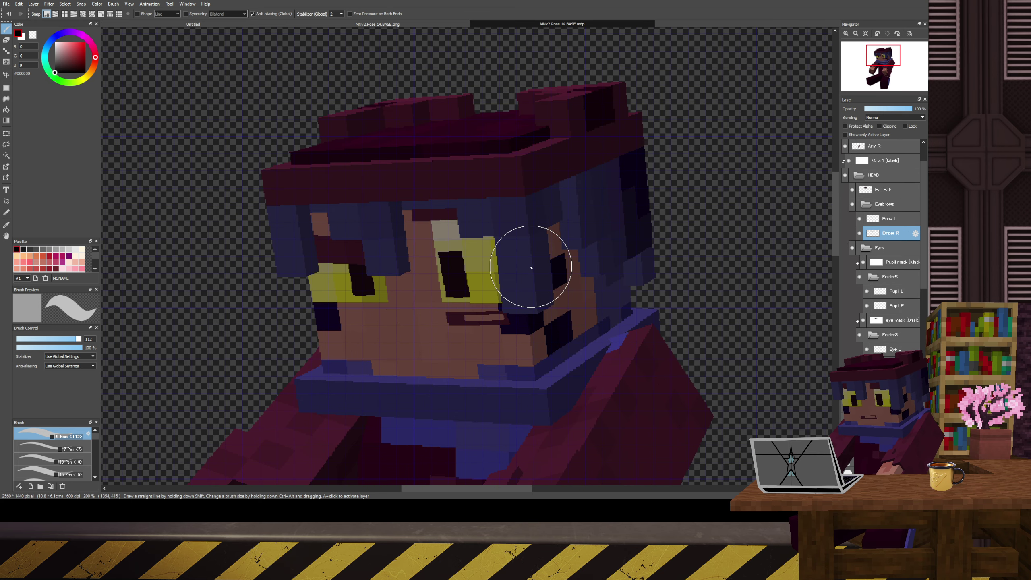
key("v")
left_click_drag(512, 265, 507, 275)
- Rotate Brow R by -19 degrees with a transform and nudge it slightly up above the right-hand eye
key("ctrl+t")
left_click_drag(520, 202, 504, 189)
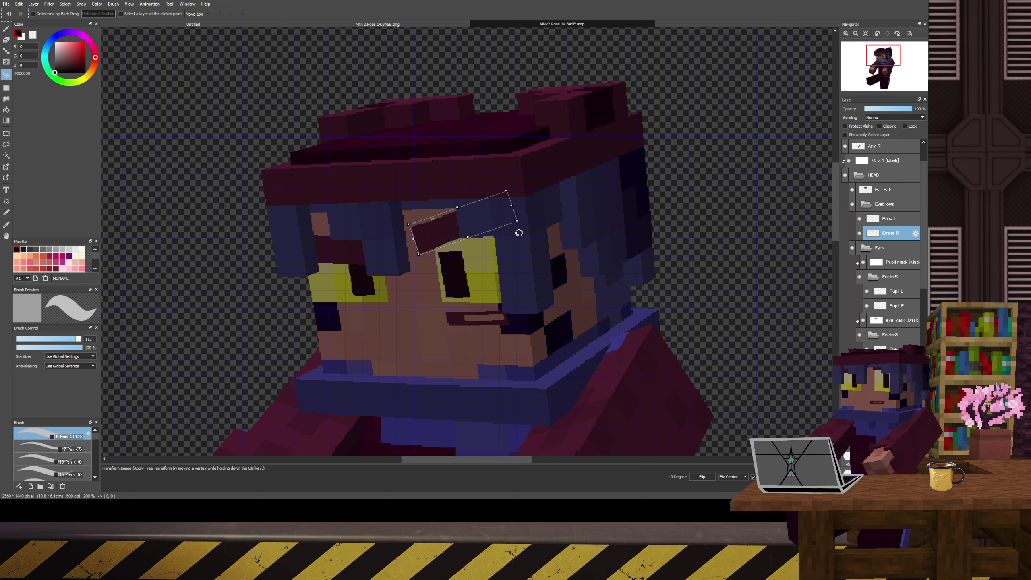
scroll(447, 234, "up", 5)
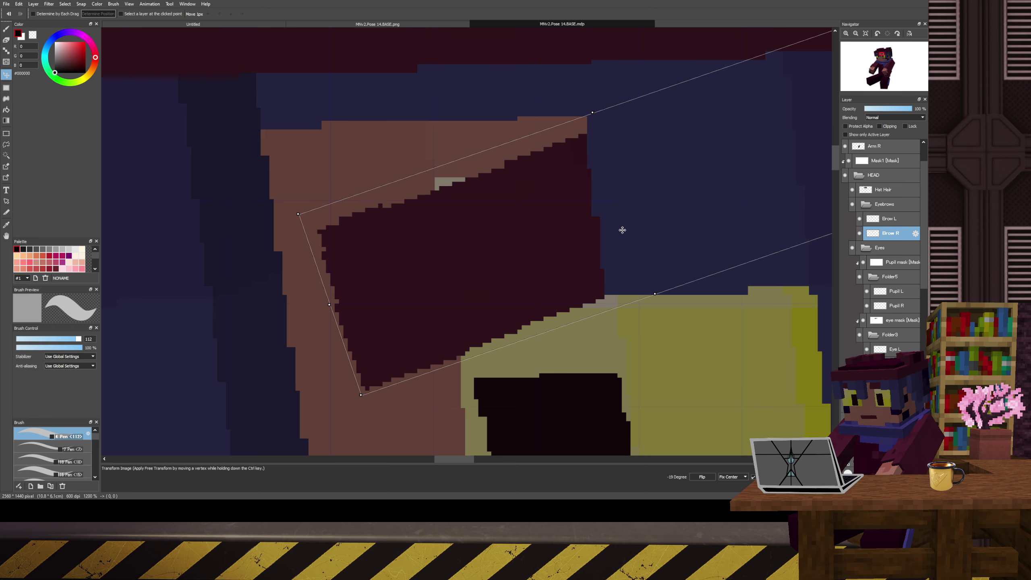
key("Return")
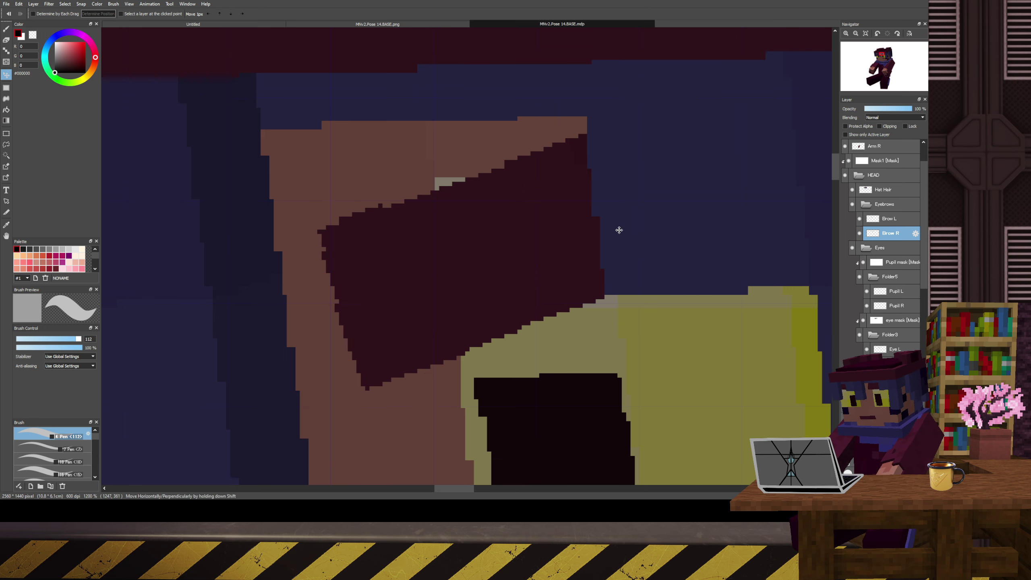
scroll(551, 256, "down", 2)
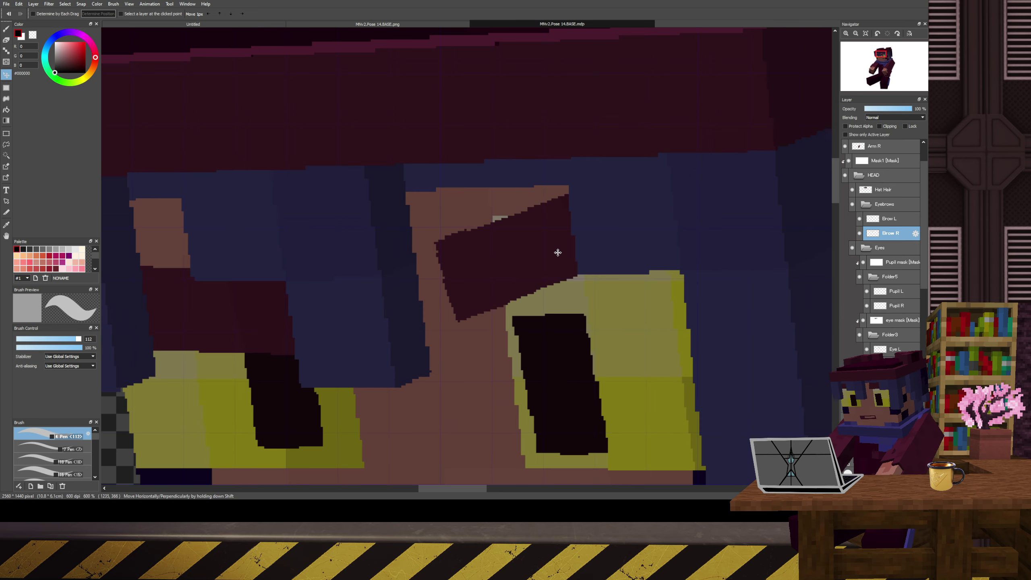
mouse_move(558, 251)
left_mouse_down()
mouse_move(552, 240)
mouse_move(561, 241)
left_mouse_up()
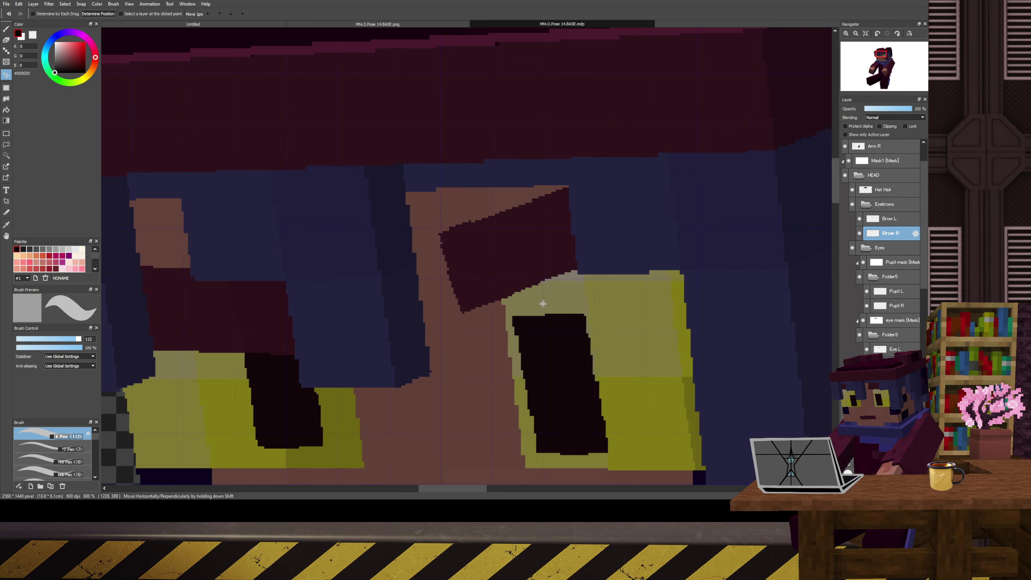
- Erase the stray pixels along the lower edge of the rotated Brow R, undoing any misplaced eraser stroke
key("b")
left_click_drag(588, 357, 394, 371)
scroll(489, 366, "up", 2)
key("e")
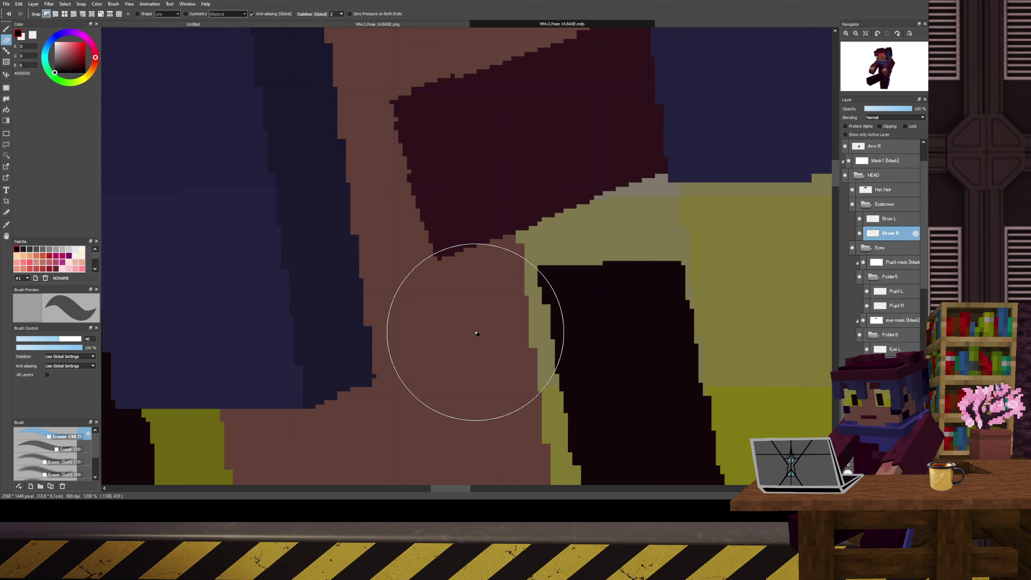
left_click(707, 248, "shift")
key("ctrl+z")
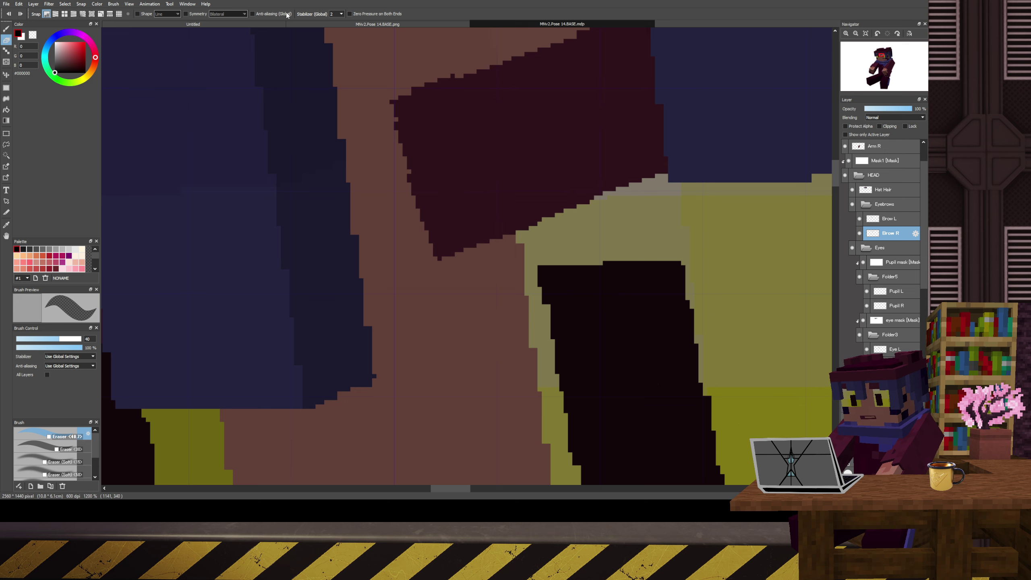
left_click(469, 341)
left_click(800, 202, "shift")
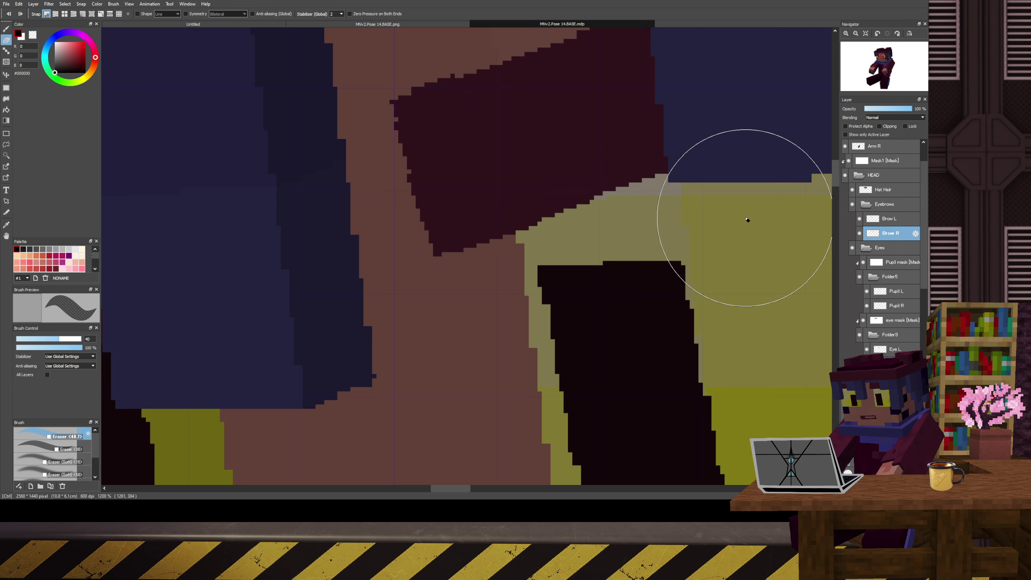
- Clean the upper and left edges of Brow R by erasing the protruding pixels with a much smaller eraser
scroll(739, 240, "down", 3)
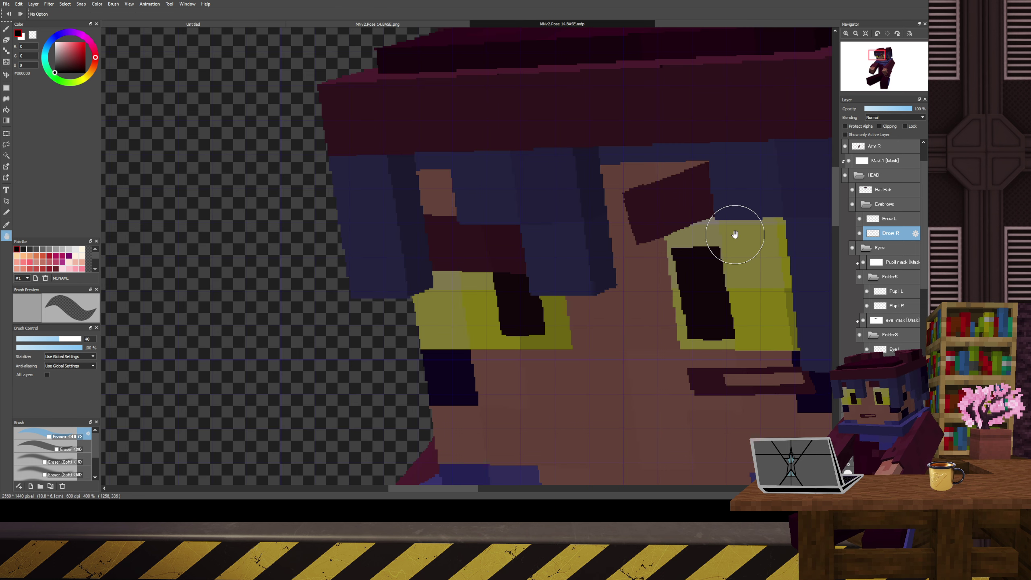
left_click_drag(740, 242, 495, 269)
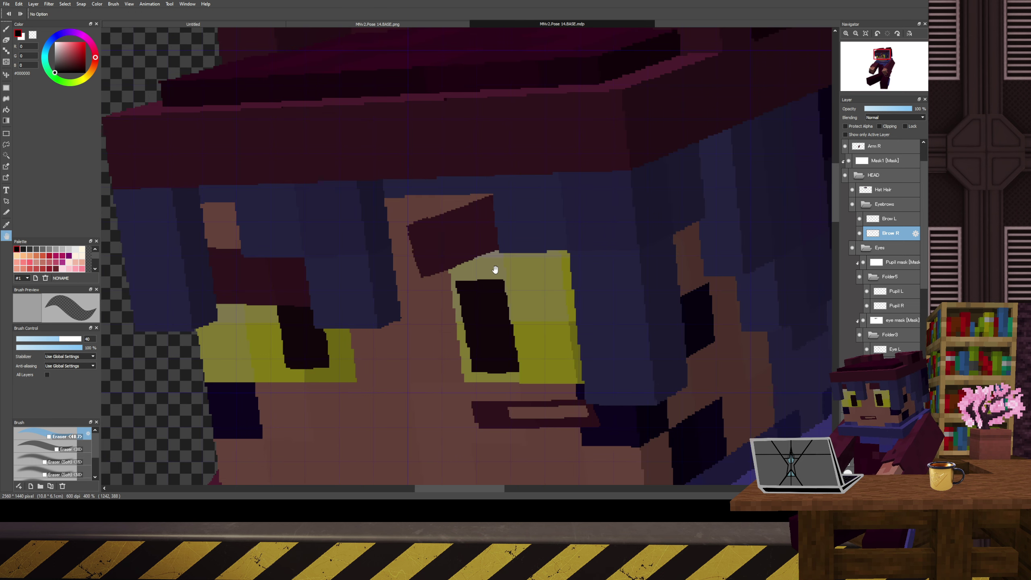
scroll(426, 204, "up", 4)
mouse_move(543, 219)
left_mouse_down()
mouse_move(449, 227)
mouse_move(469, 224)
mouse_move(469, 233)
left_mouse_up()
scroll(446, 240, "up", 2)
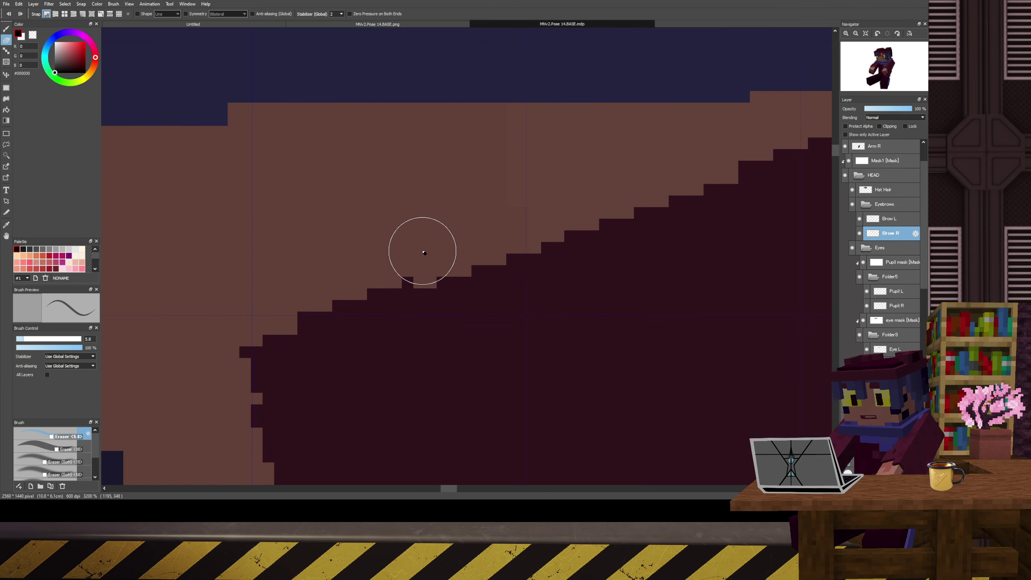
left_click(395, 254)
left_click(217, 347)
left_click(231, 427)
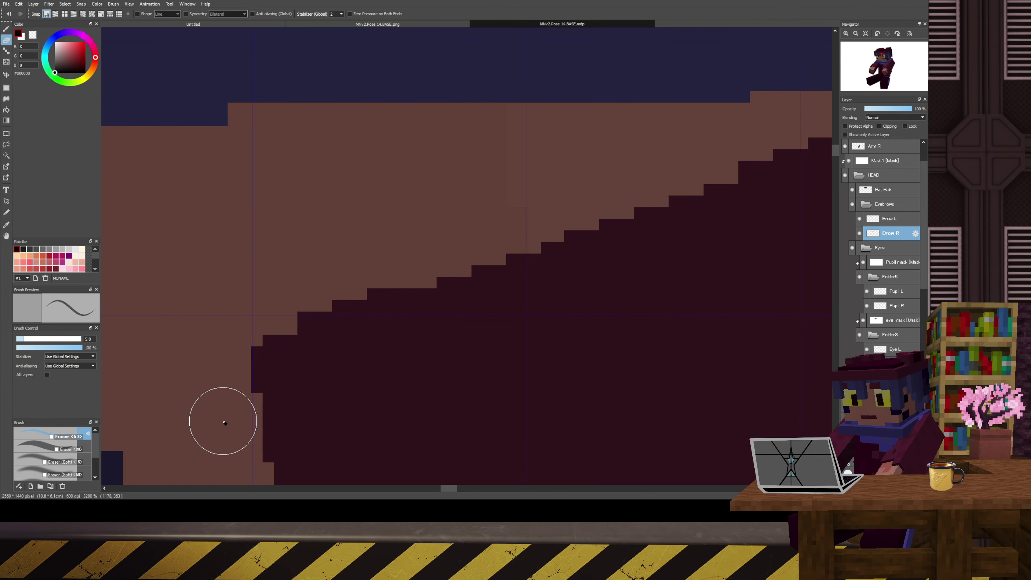
left_click_drag(334, 424, 421, 152)
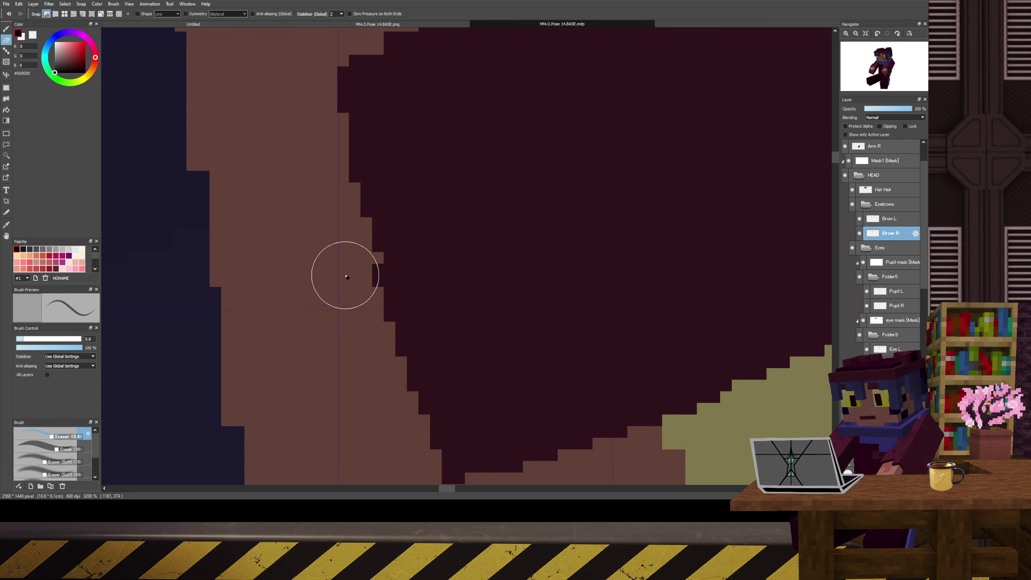
key("space")
mouse_move(468, 302)
left_mouse_down()
mouse_move(504, 163)
mouse_move(325, 333)
left_mouse_up()
- Inspect the cleaned eyebrow on the face and erase the protruding pixels at its lower-left corner
scroll(472, 302, "down", 6)
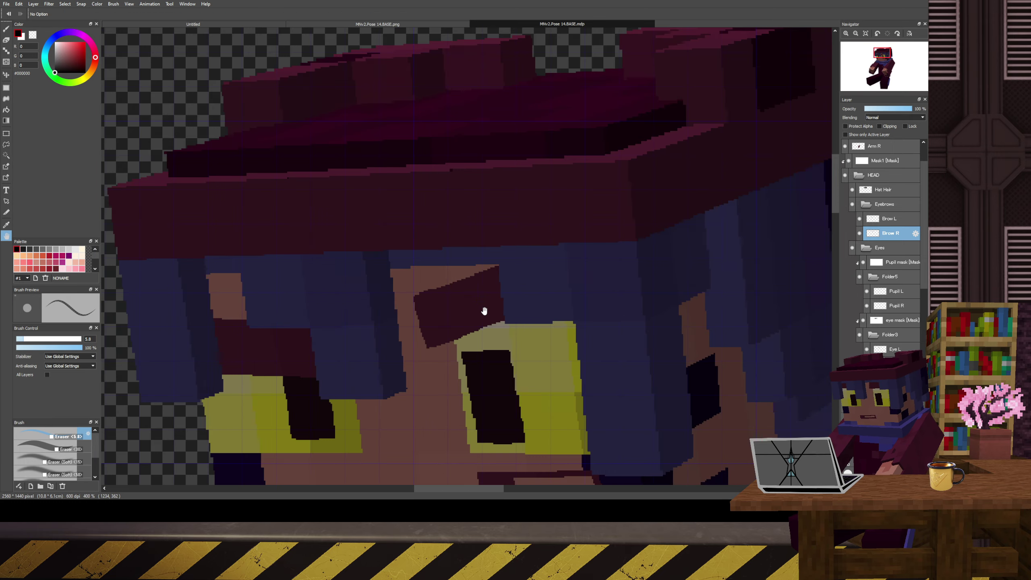
left_click_drag(479, 314, 506, 299)
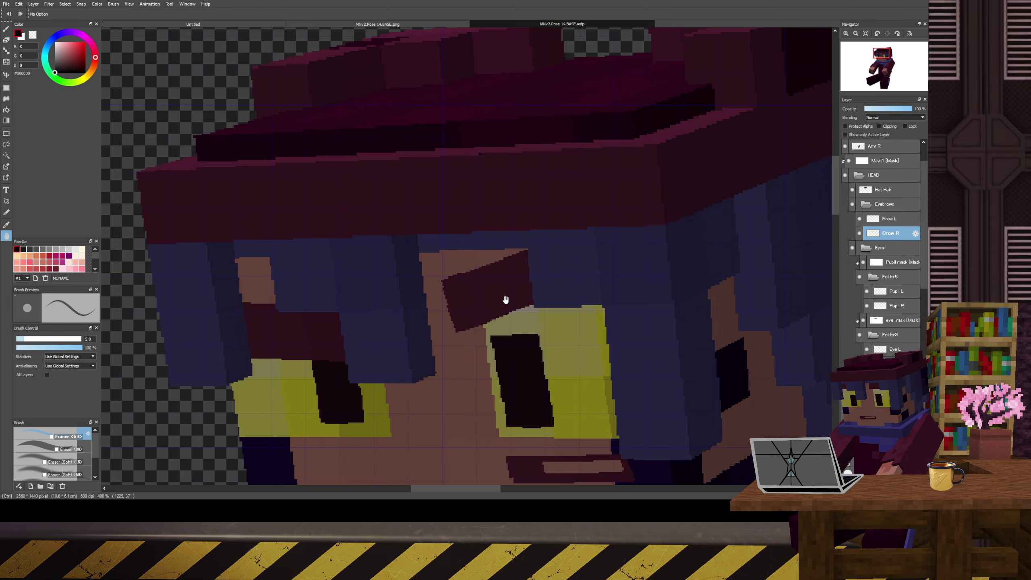
scroll(506, 301, "down", 2)
scroll(507, 317, "up", 1)
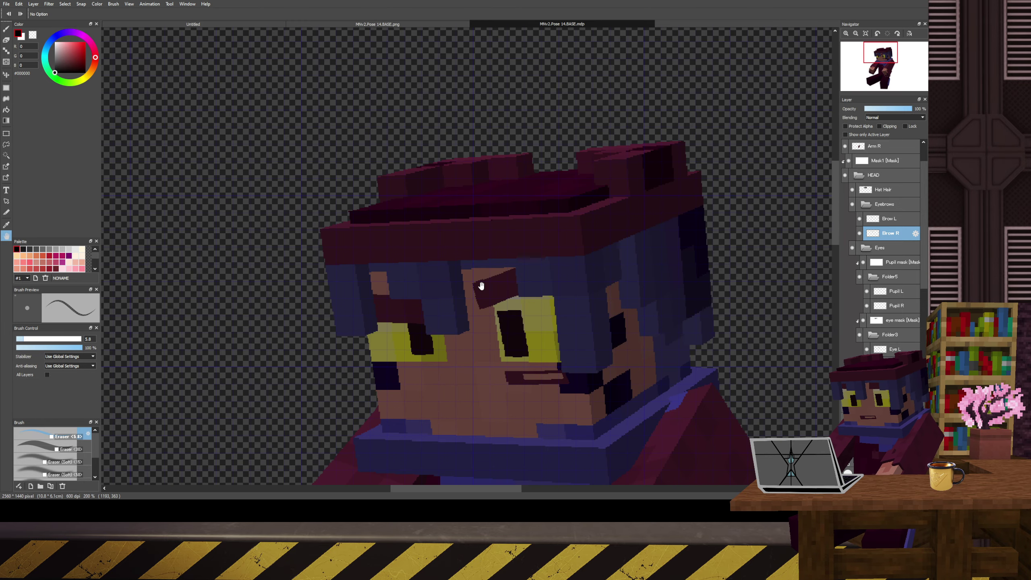
scroll(483, 282, "up", 4)
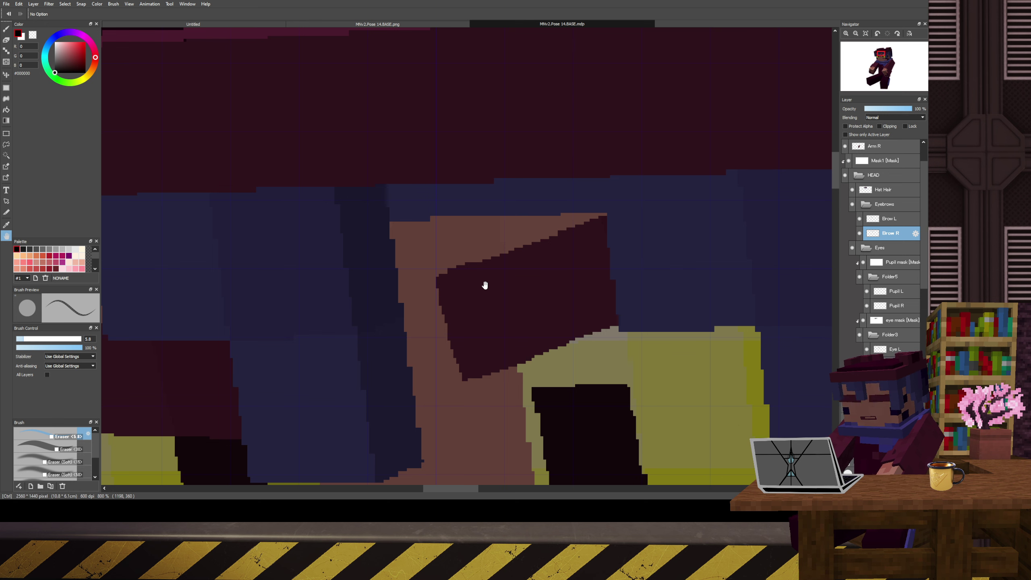
scroll(453, 350, "up", 1)
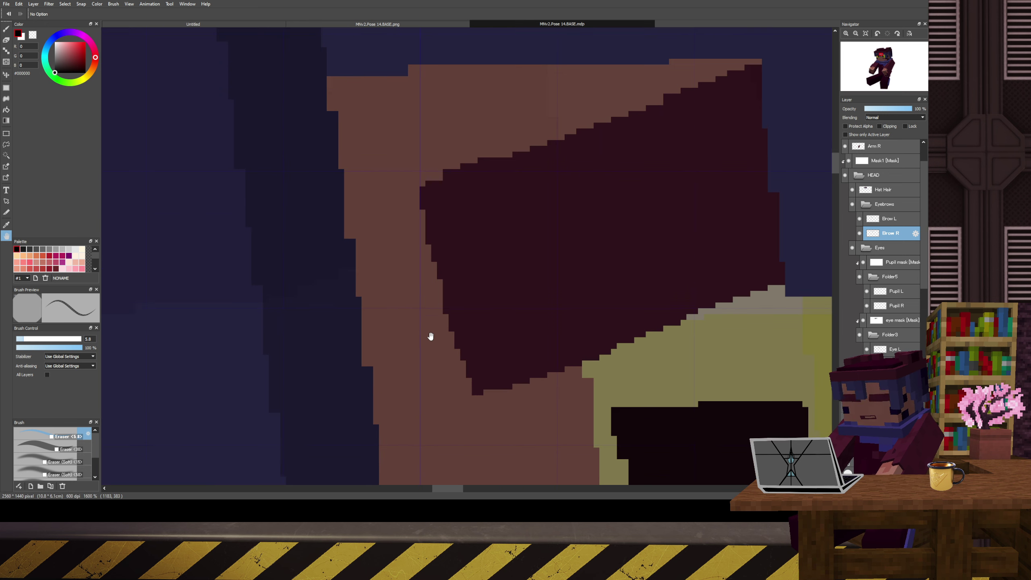
key("e")
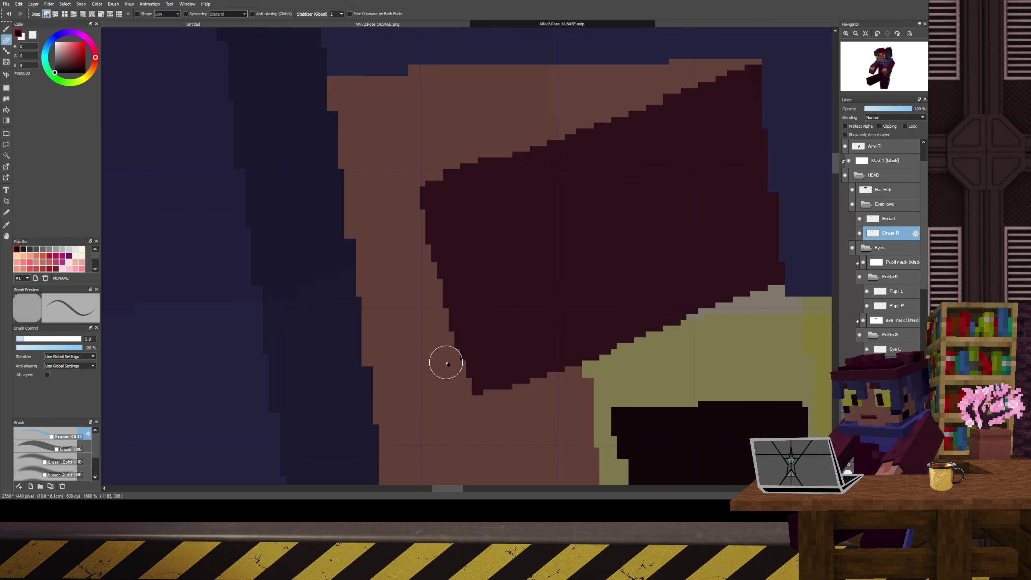
left_click(460, 403, "shift")
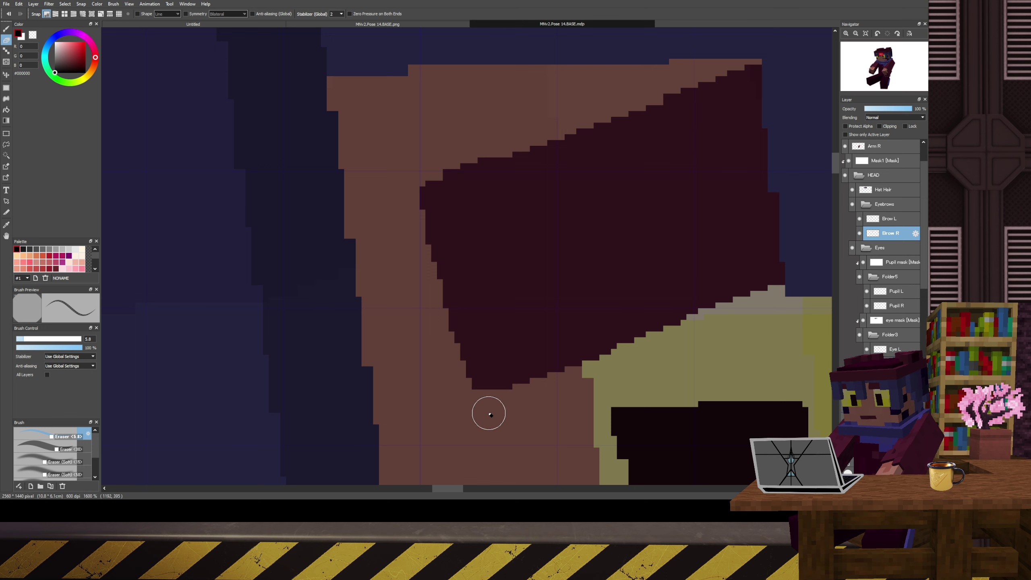
scroll(640, 397, "down", 6)
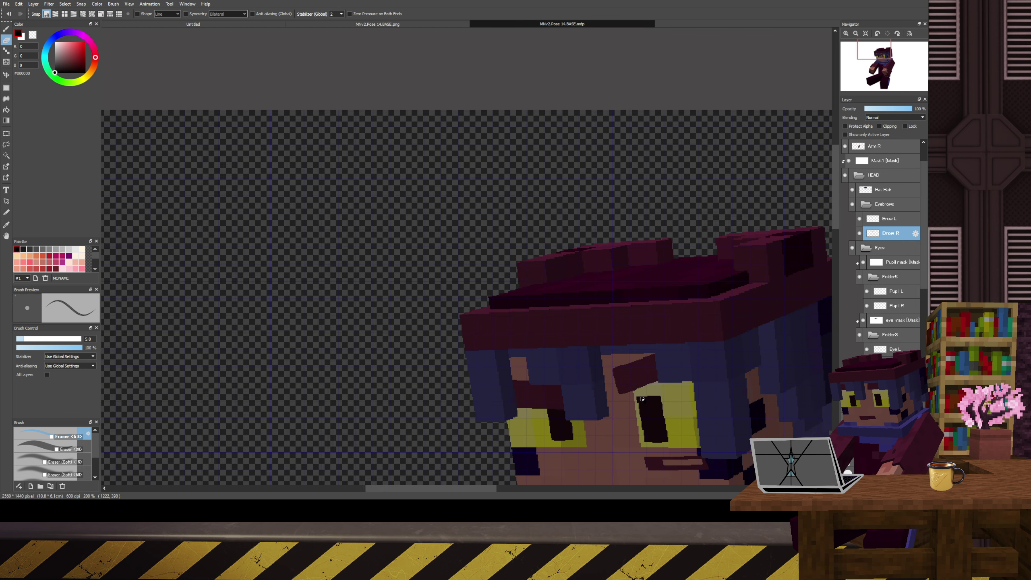
- Switch to a blank text editor and write the file name pattern "MNv2.pose13-Confus-O" as a naming example
key("space")
left_click_drag(727, 435, 556, 312)
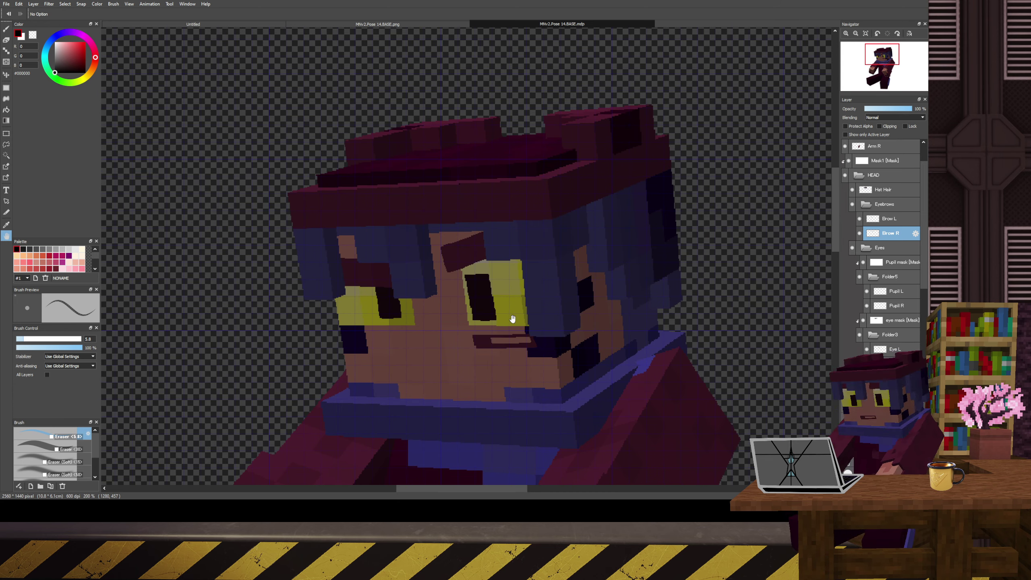
scroll(420, 356, "down", 2)
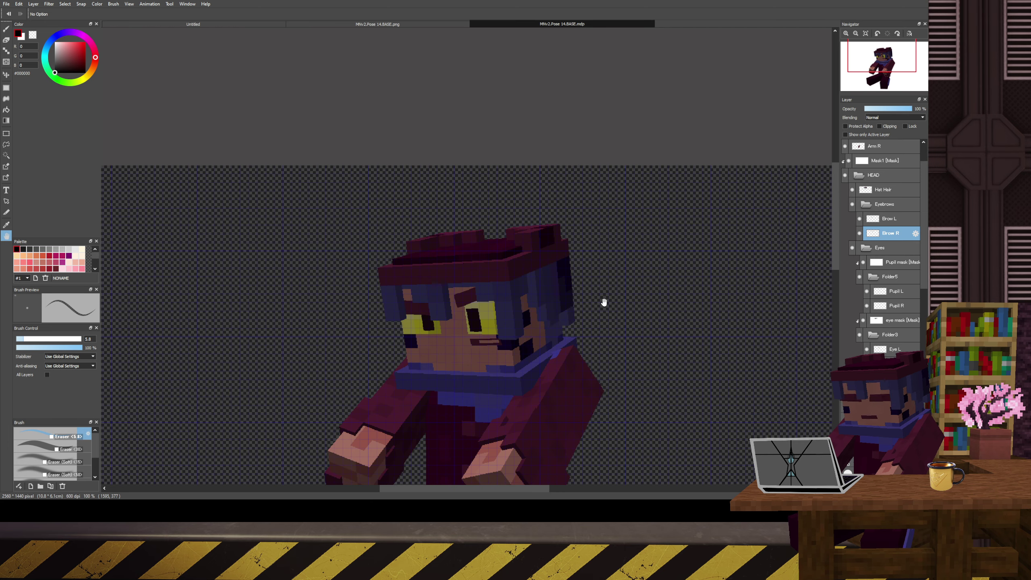
key("ctrl+shift")
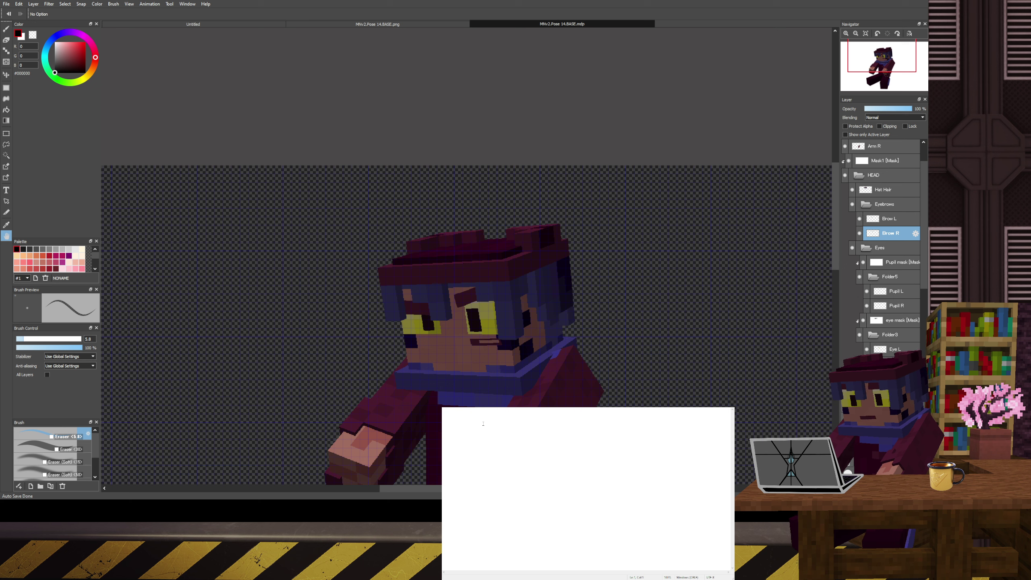
type("MN")
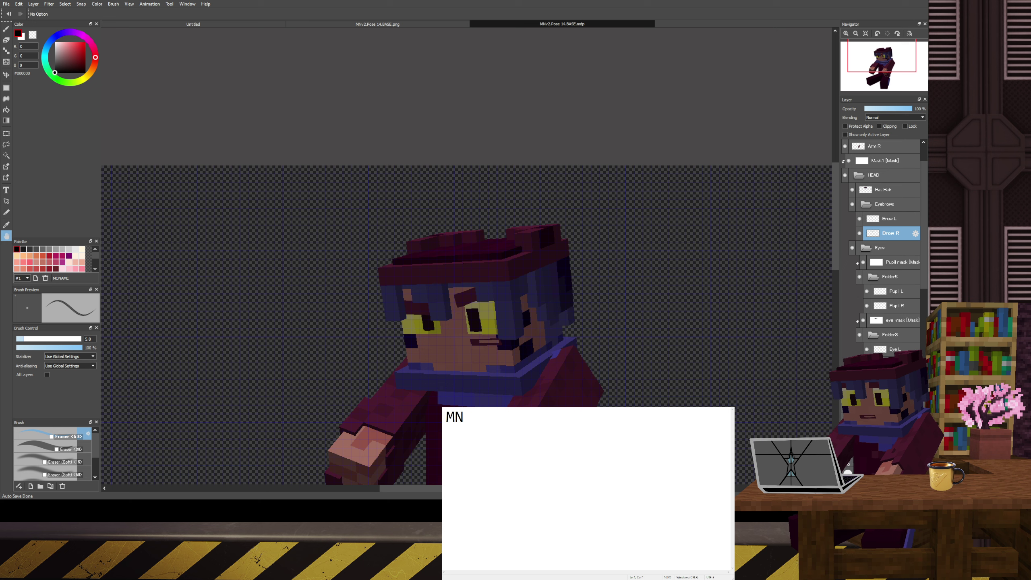
type("v2.pose13")
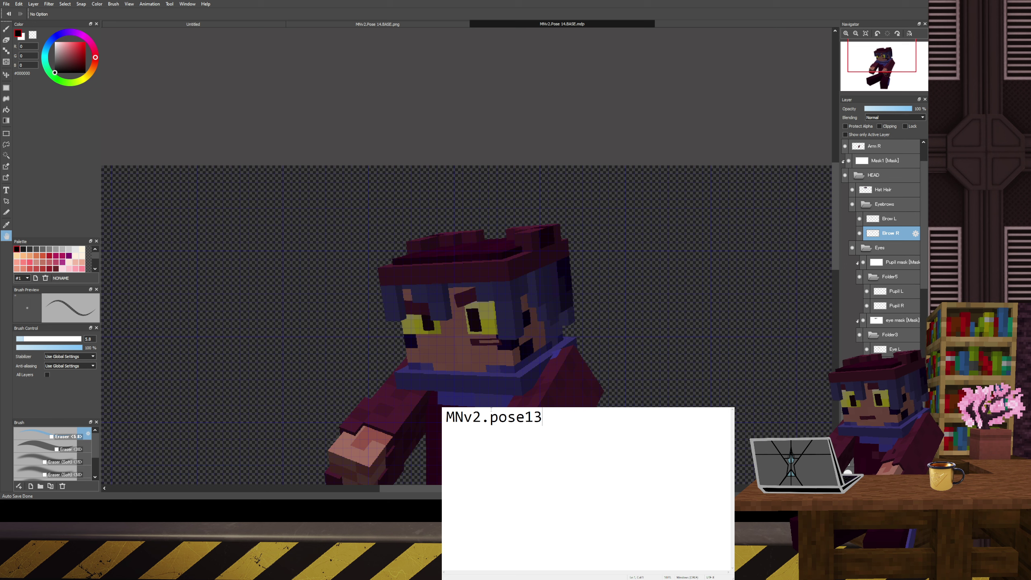
type("-Cof")
key("BackSpace")
type("nfus")
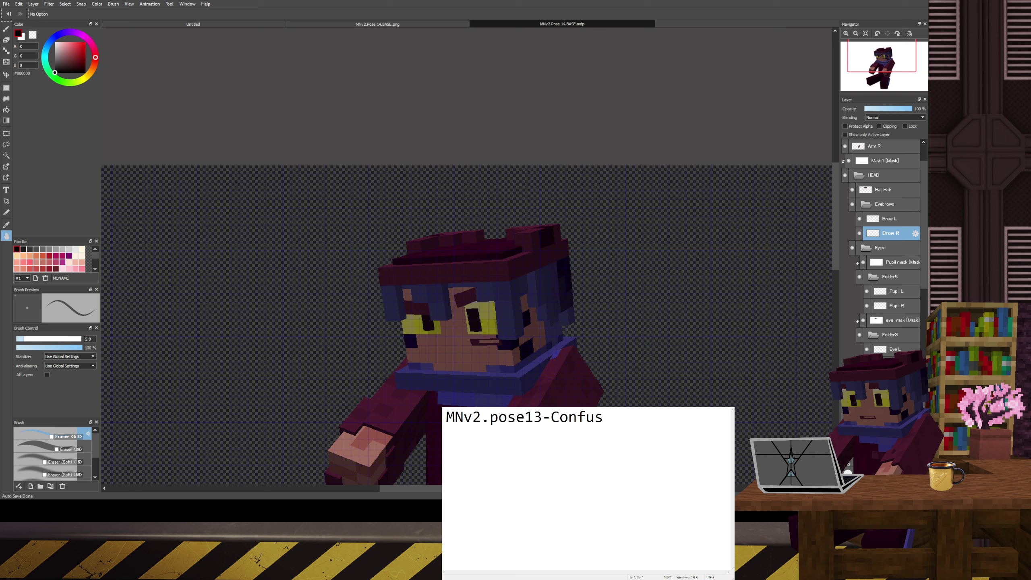
type("-O")
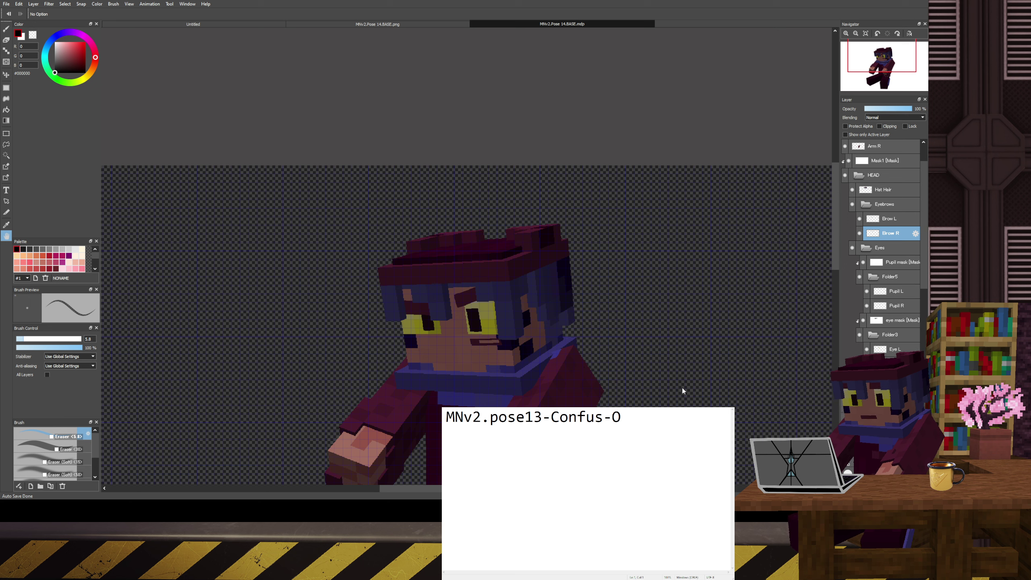
- Save the open-mouth expression as "MNv2.Pose 13.Confus-O.png" and put the text note away
left_click(454, 270)
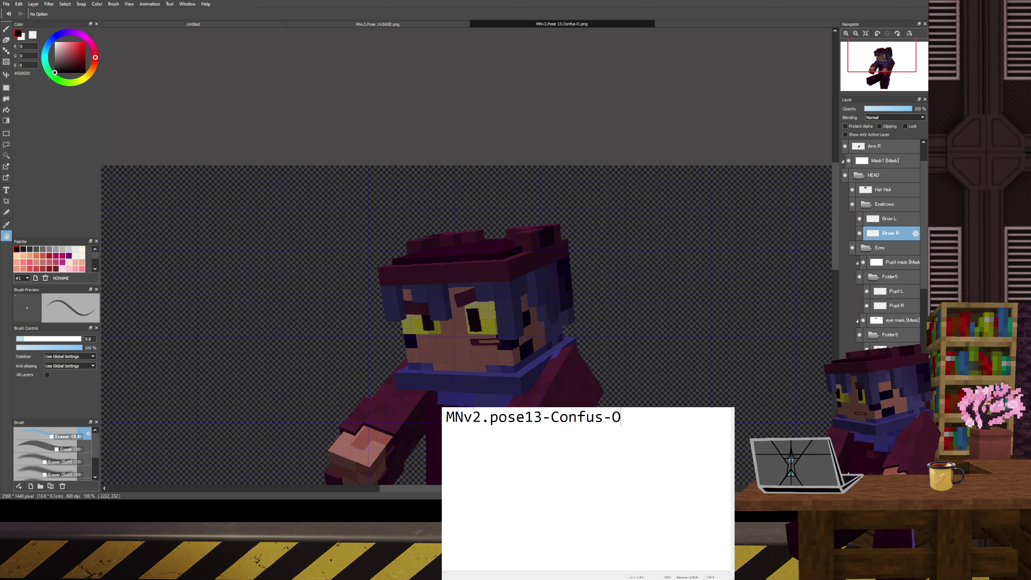
key("alt+Tab")
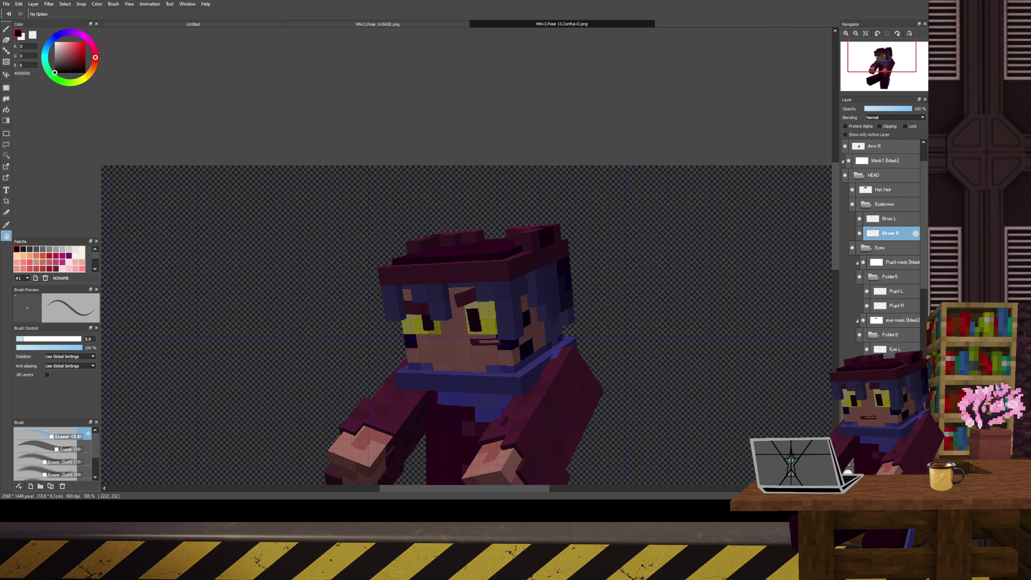
- Check the expression on the whole figure and face, and hide the open mouth layer in the Mouths folder
scroll(476, 342, "down", 2)
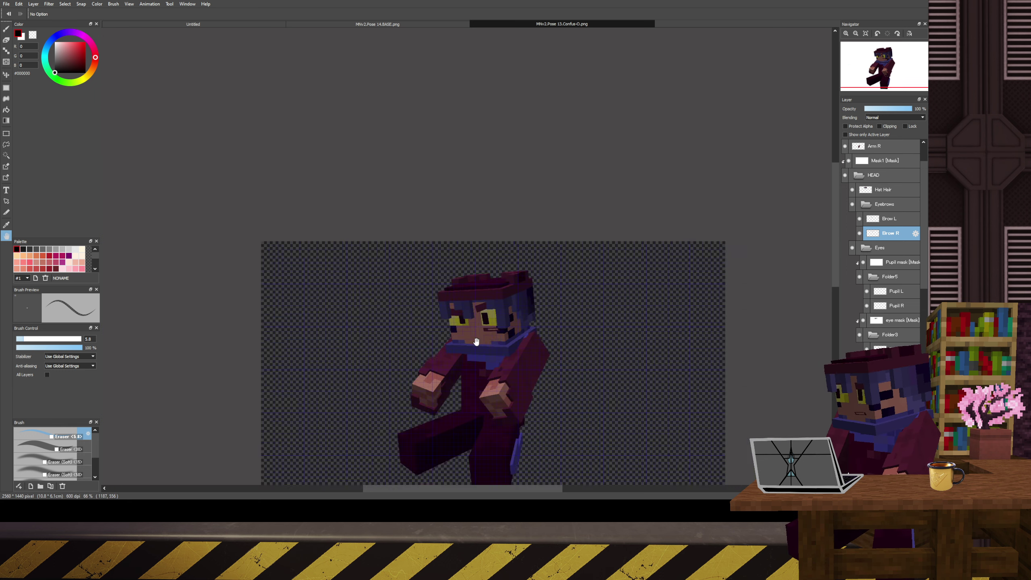
scroll(476, 342, "up", 3)
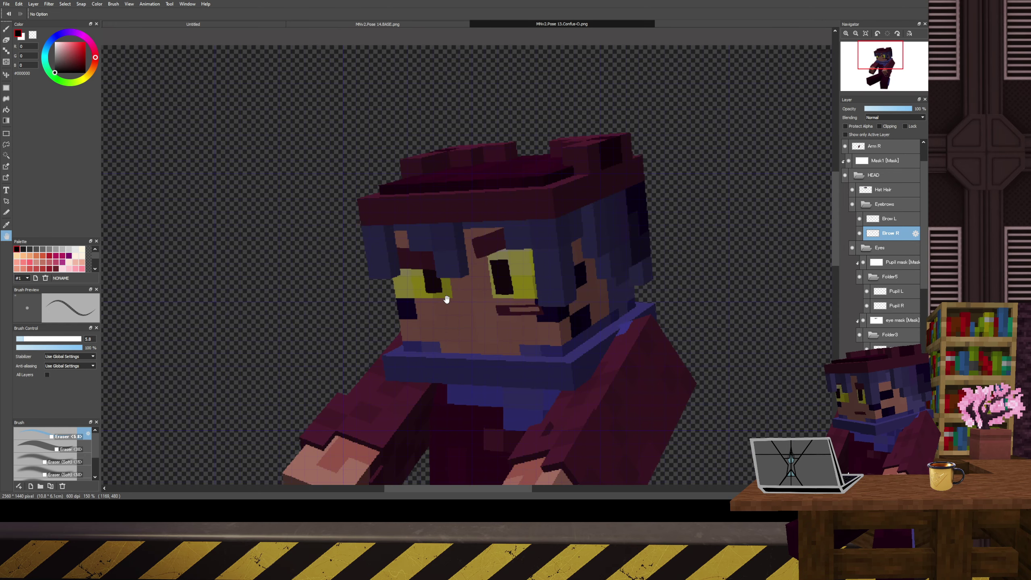
mouse_move(481, 292)
left_mouse_down()
mouse_move(458, 299)
mouse_move(485, 293)
left_mouse_up()
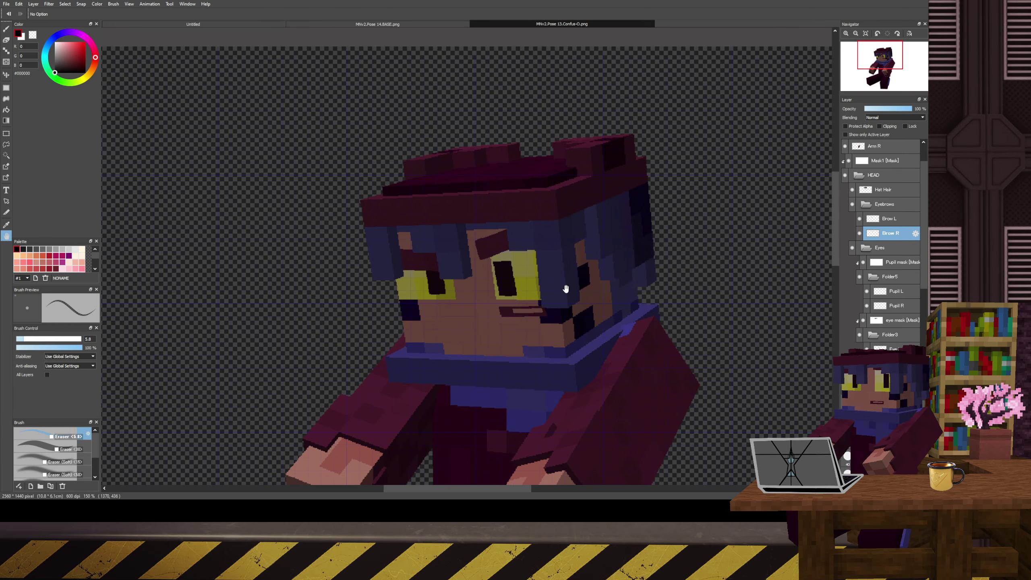
left_click_drag(638, 317, 457, 283)
scroll(457, 283, "up", 1)
scroll(884, 316, "down", 2)
scroll(885, 317, "down", 4)
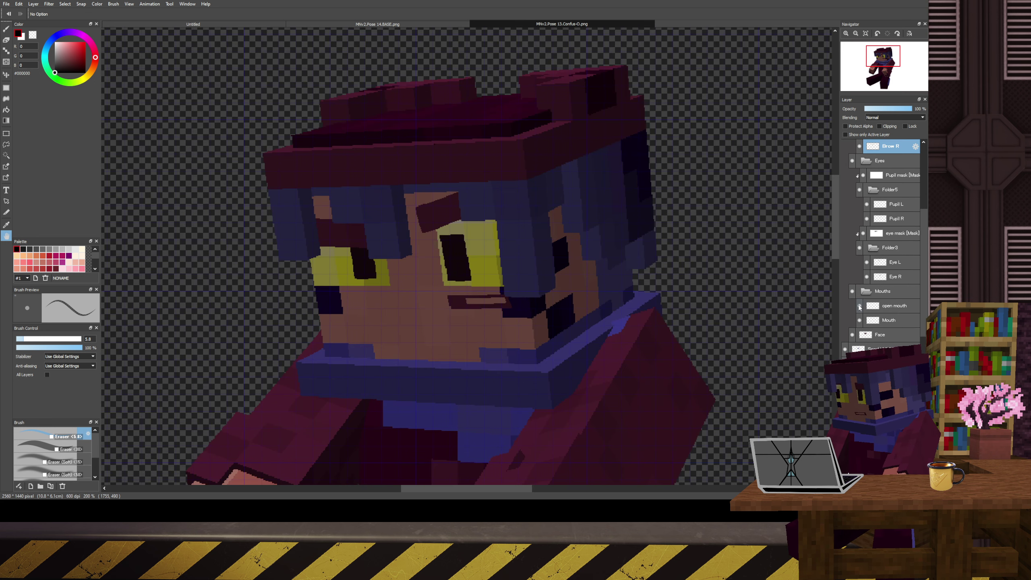
left_click(860, 306)
- Rotate the Mouths folder by -10.4 degrees with a transform and shift it slightly toward the middle of the face
scroll(485, 295, "up", 1)
key("v")
left_click_drag(506, 311, 505, 307)
left_click(891, 295)
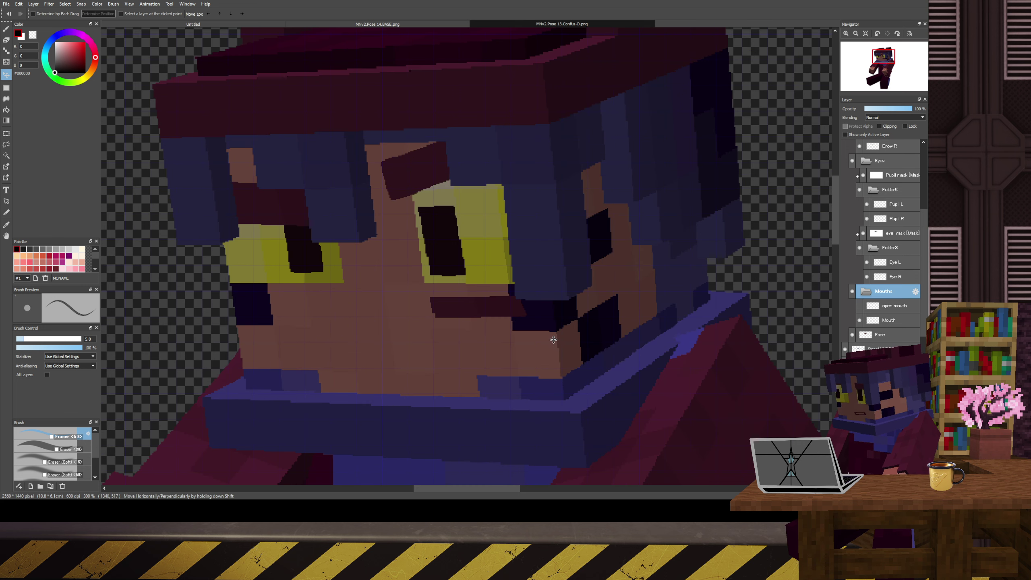
key("ctrl+t")
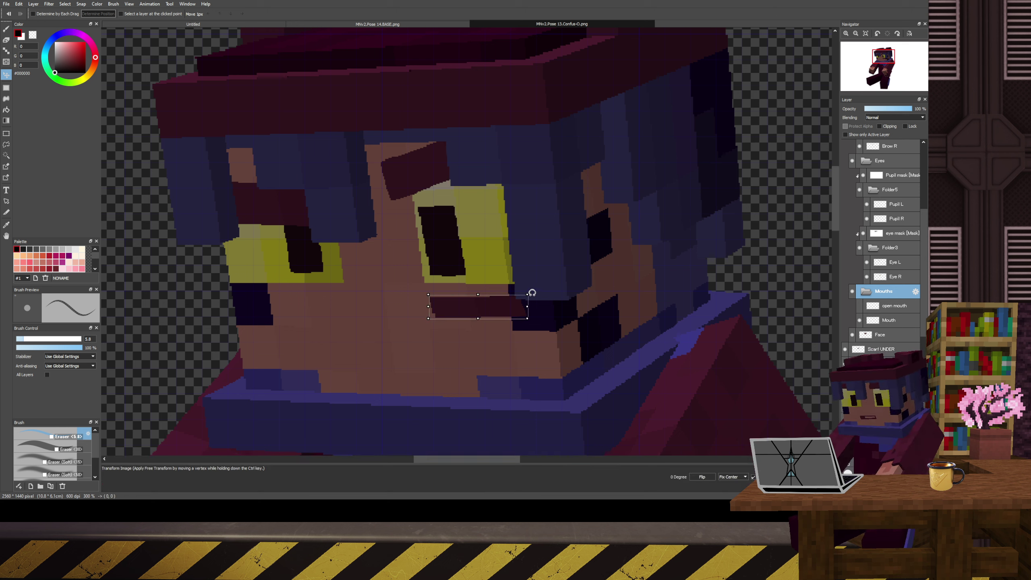
left_click_drag(527, 292, 526, 284)
left_click_drag(481, 310, 464, 316)
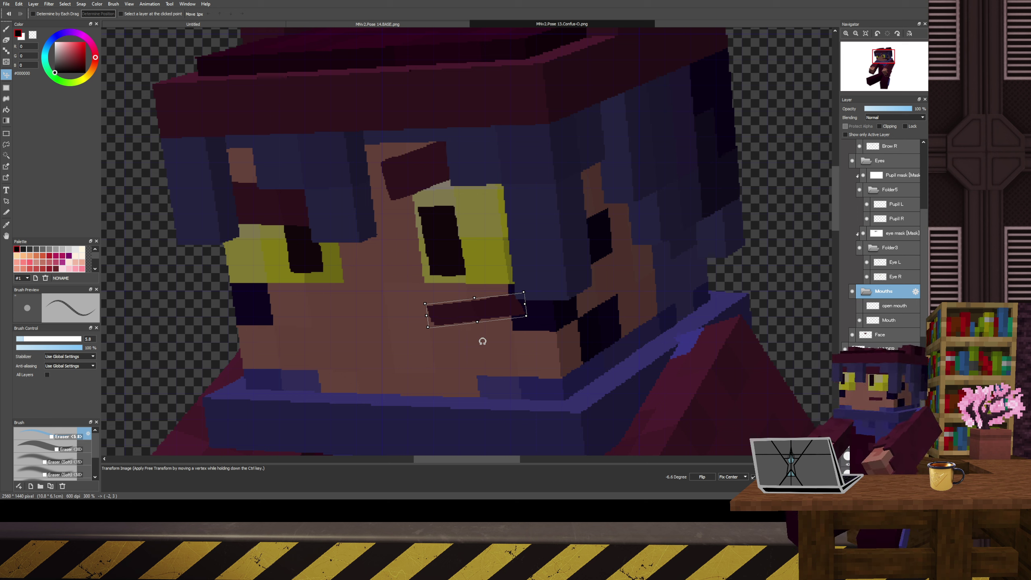
left_click_drag(481, 352, 486, 352)
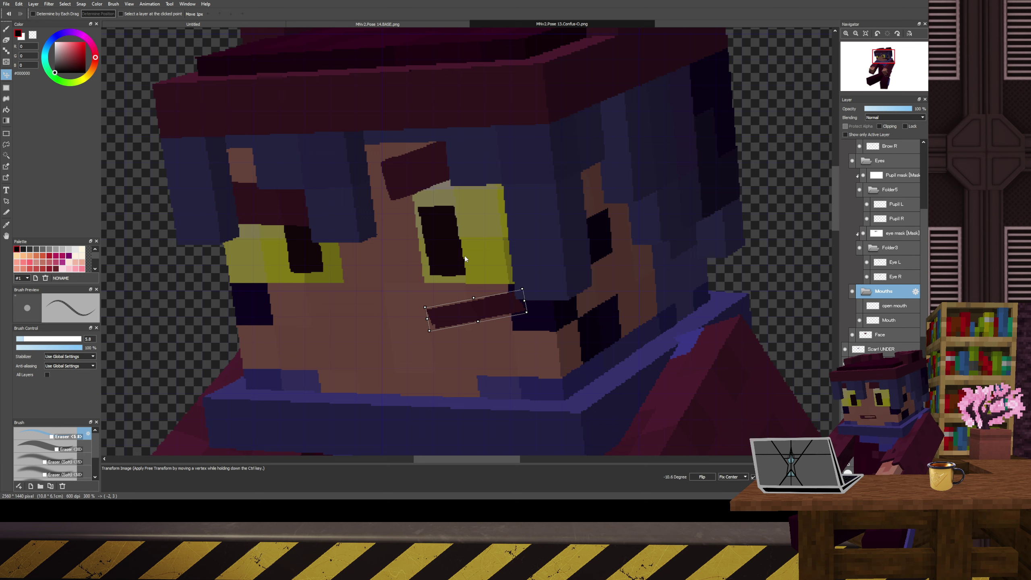
key("Return")
- On the Mouth layer, fill out the lower-left corner of the tilted mouth with the pen in the sampled colour #2E111B, undoing the misplaced stroke
scroll(445, 323, "up", 4)
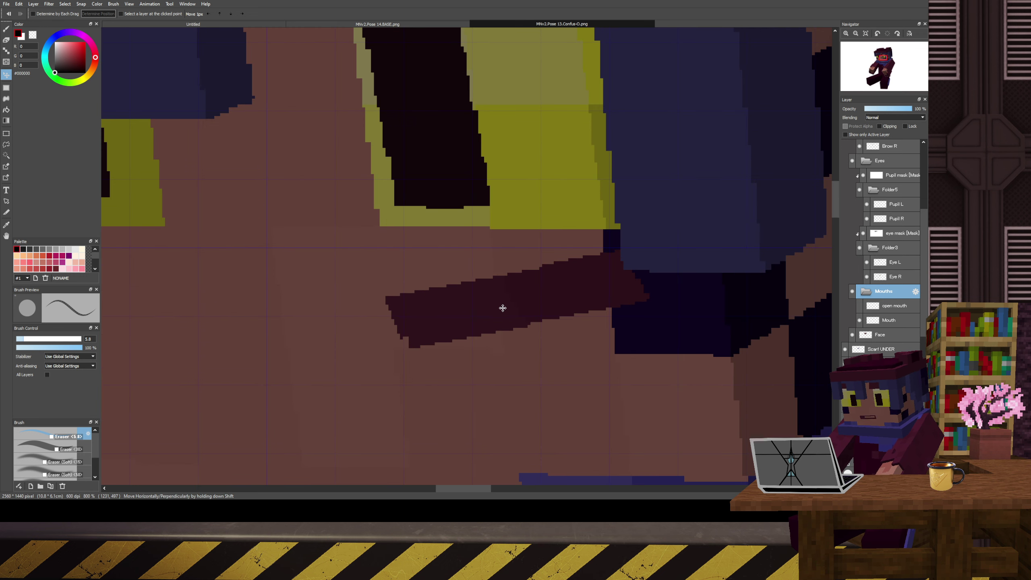
left_click(890, 320)
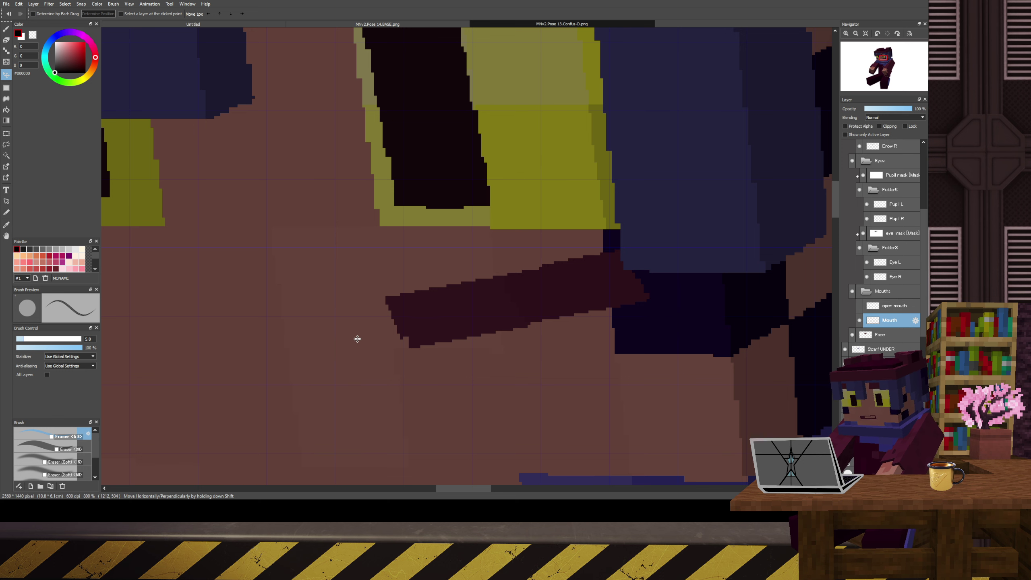
key("e")
scroll(398, 344, "up", 1)
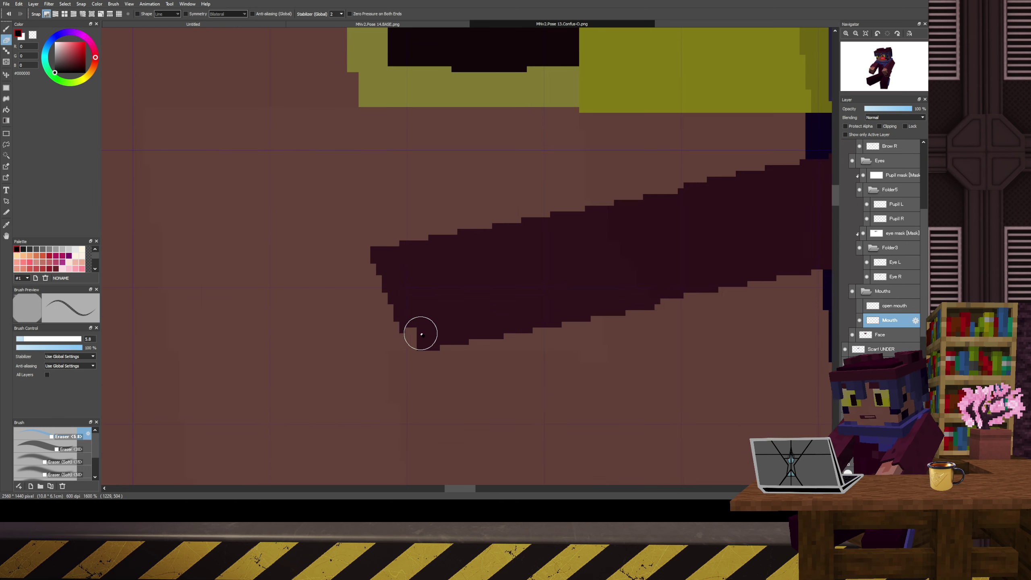
key("b")
left_click_drag(493, 315, 273, 323)
left_click_drag(590, 303, 301, 306)
left_click_drag(425, 327, 430, 321)
key("ctrl+z")
right_click(440, 323)
left_click(417, 328)
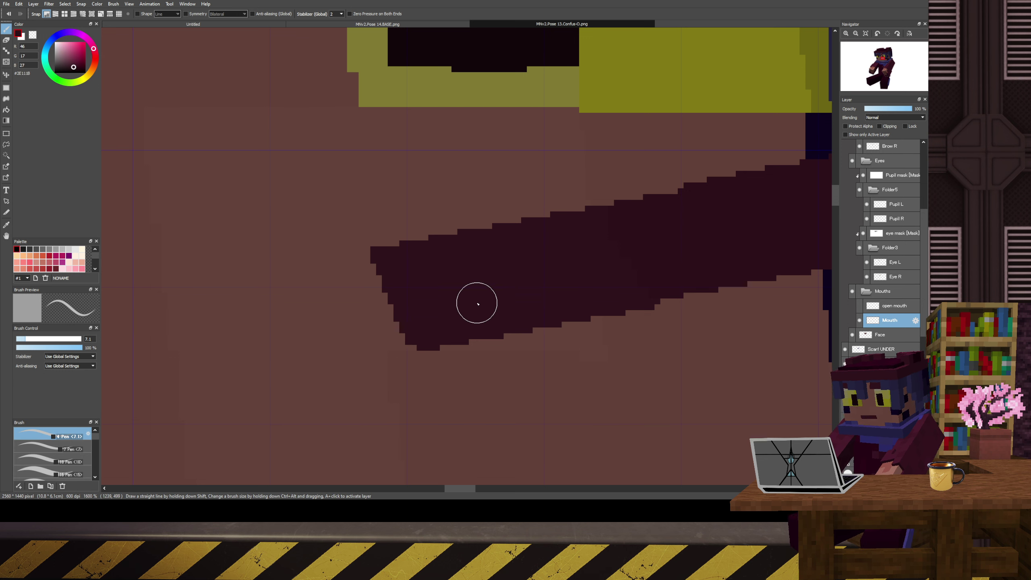
- Erase the protruding pixels along the upper edge of the tilted mouth and check it against the whole face
scroll(487, 300, "down", 2)
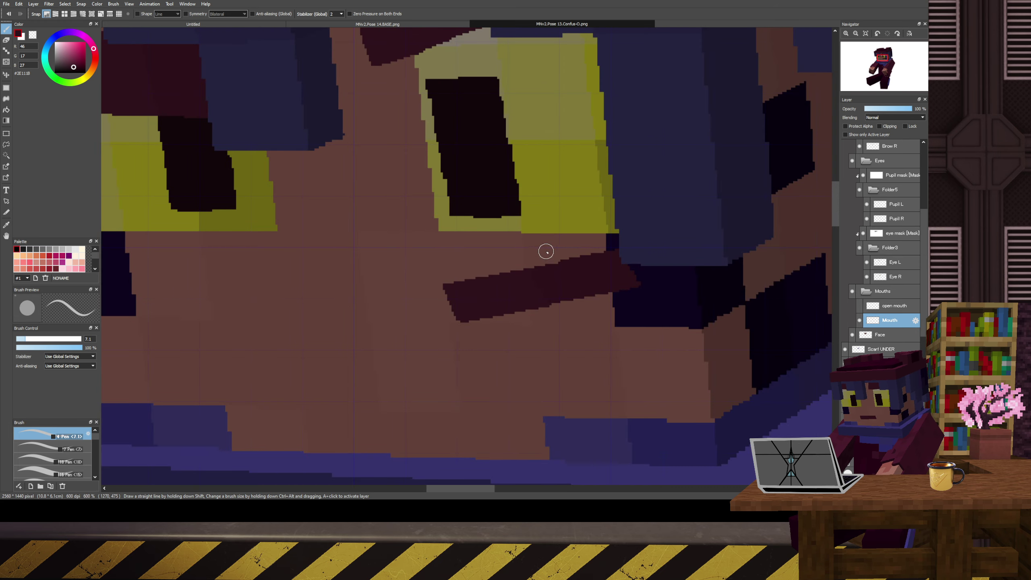
scroll(546, 251, "up", 4)
key("e")
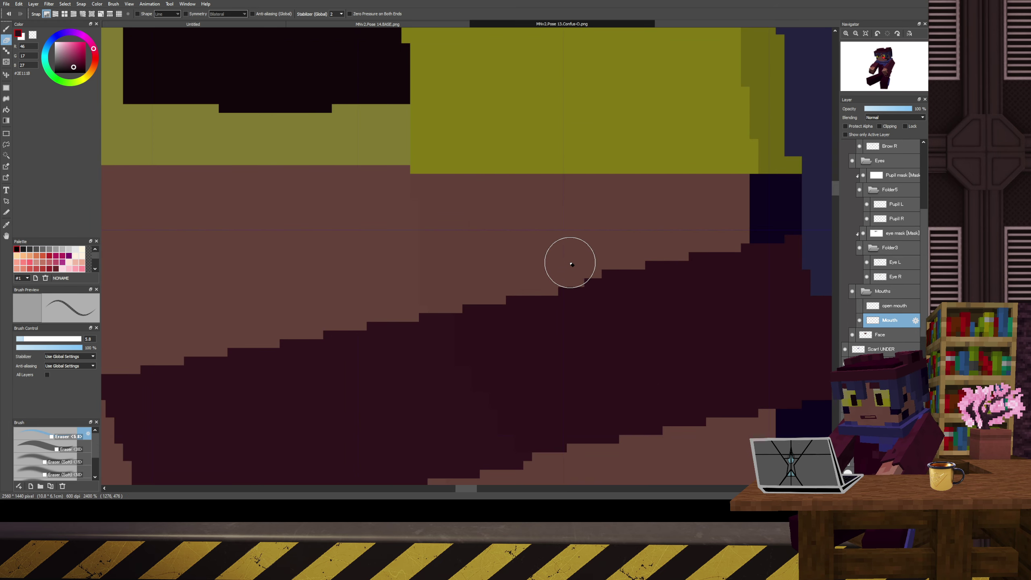
scroll(613, 252, "down", 4)
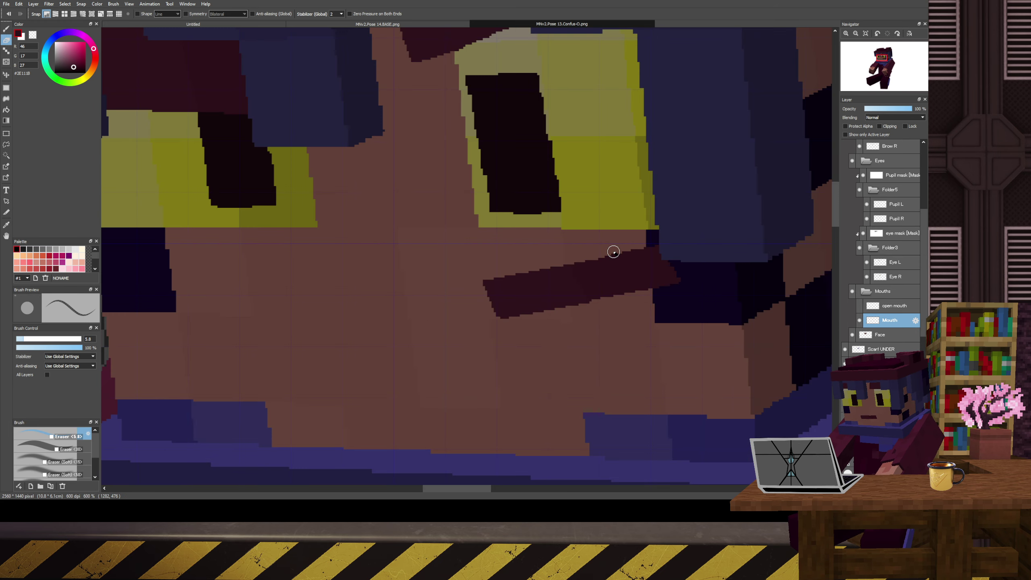
scroll(574, 249, "down", 2)
key("h")
left_click_drag(572, 232, 543, 256)
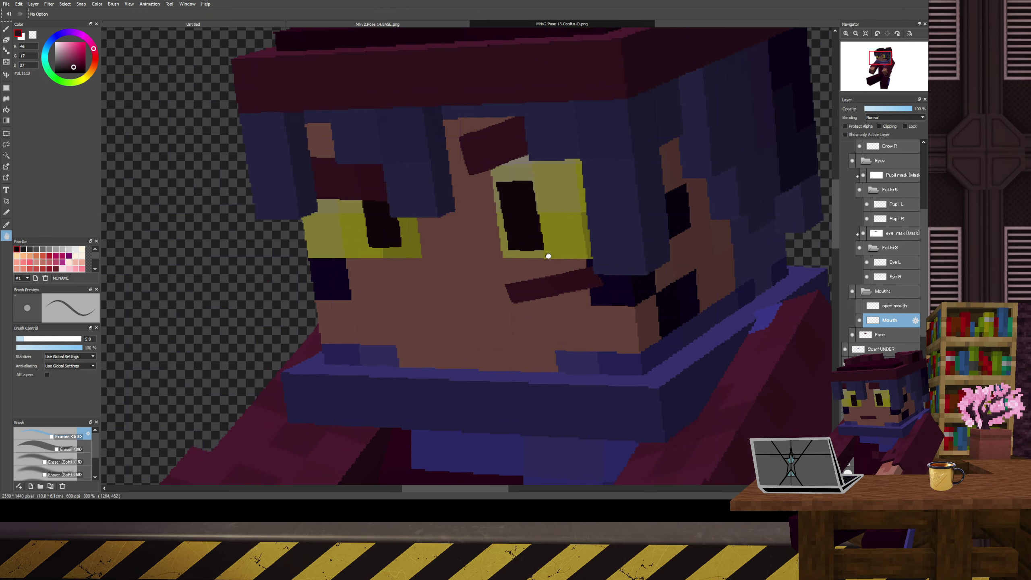
- Rotate the Brow L layer counterclockwise by about one degree with a transform
scroll(846, 236, "up", 3)
left_click(890, 267)
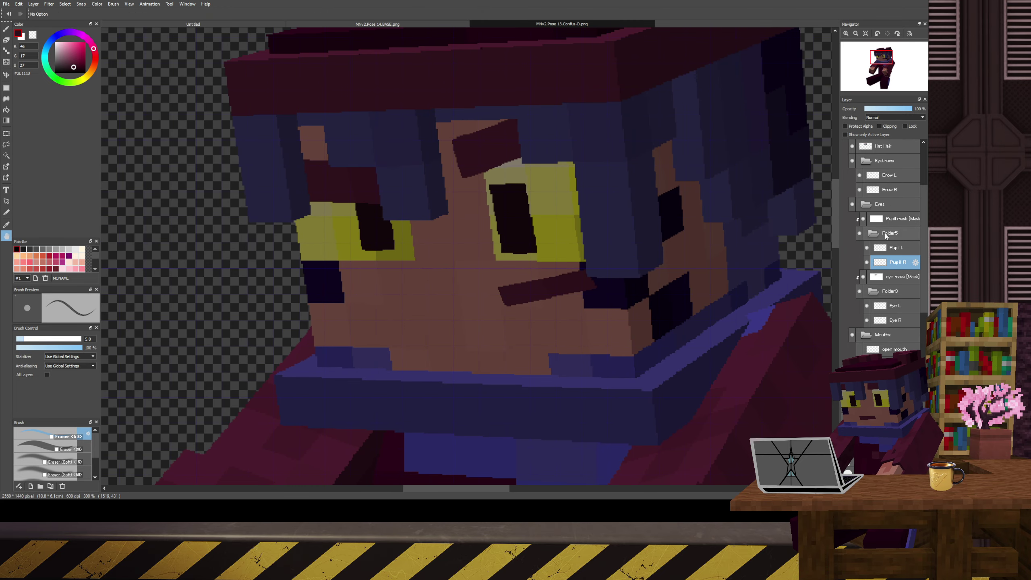
left_click(893, 190)
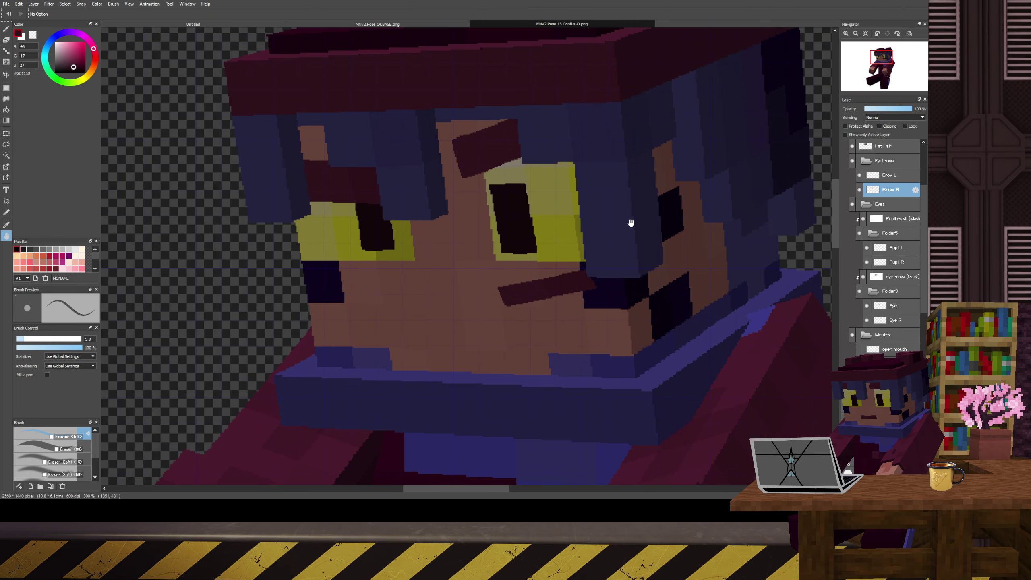
key("v")
key("Up")
key("alt+bracketright")
key("ctrl+t")
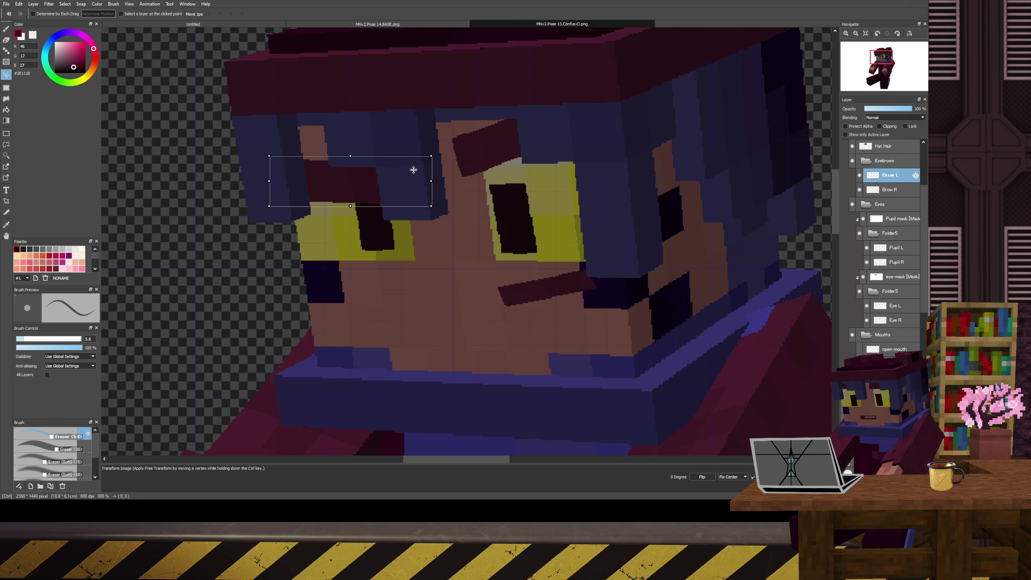
left_click_drag(437, 150, 437, 147)
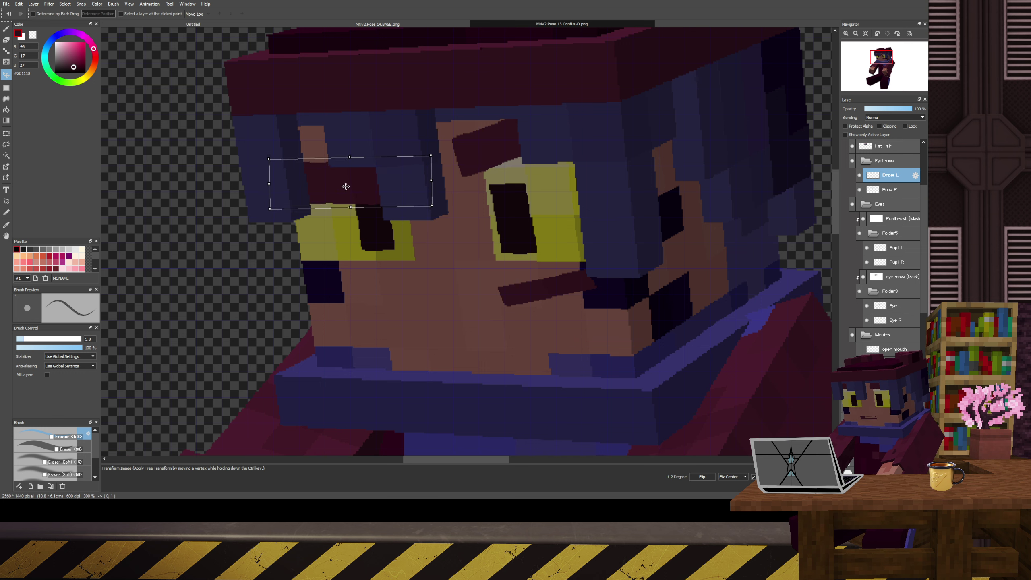
key("Return")
- Erase the uneven pixels along the lower edge of Brow L above the eye
scroll(347, 190, "up", 2)
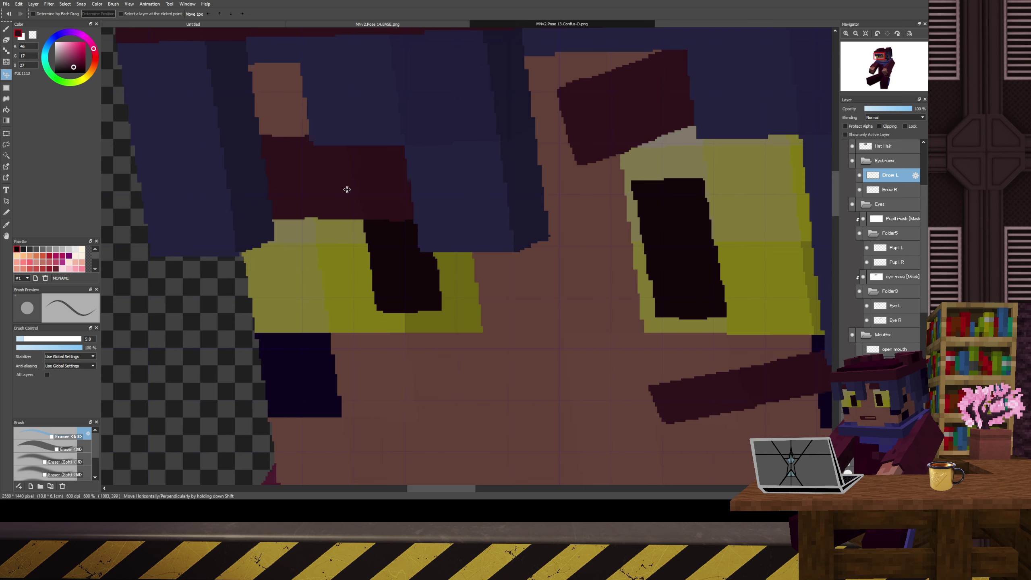
key("e")
scroll(352, 226, "up", 4)
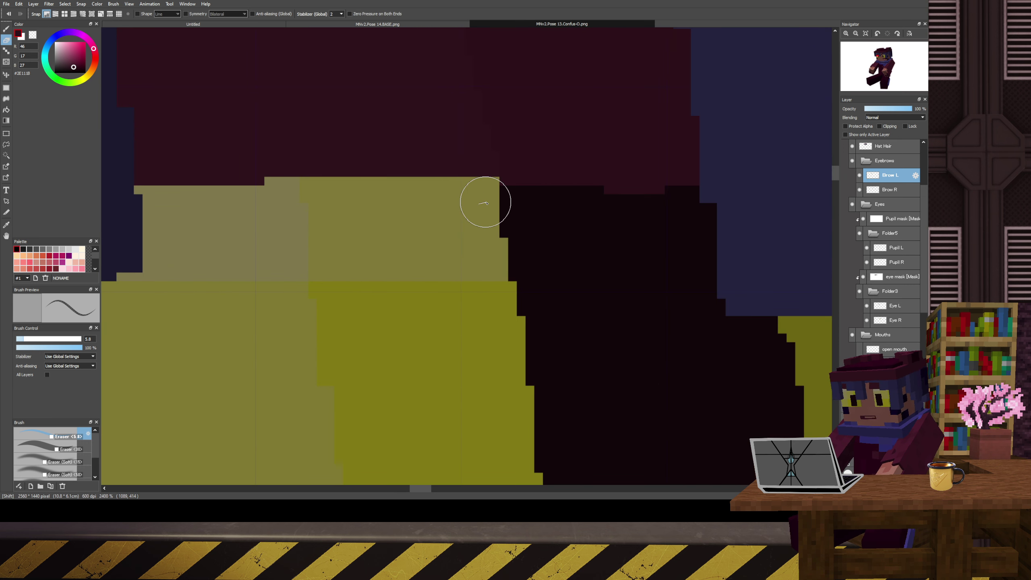
scroll(485, 202, "down", 4)
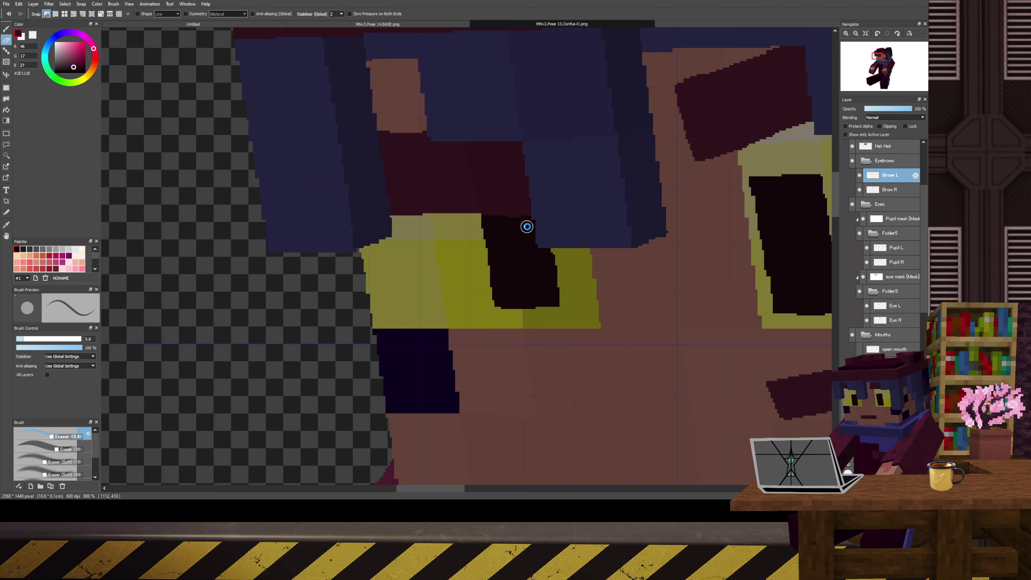
- Review the finished face and save the closed-mouth expression as "MNv2.Pose 13.Confus-C.png"
scroll(527, 228, "down", 3)
key("space")
left_click_drag(618, 227, 502, 240)
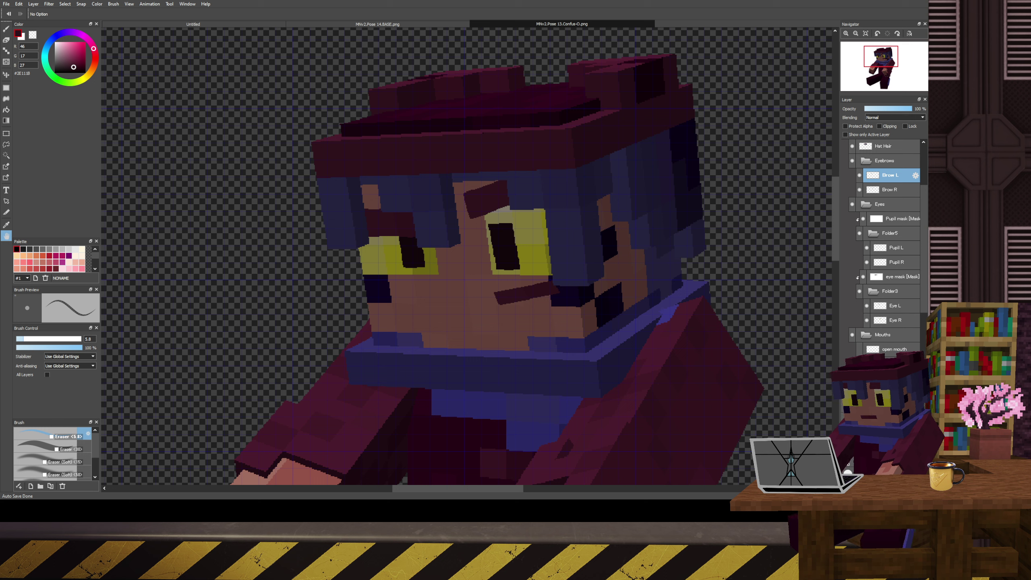
key("BackSpace")
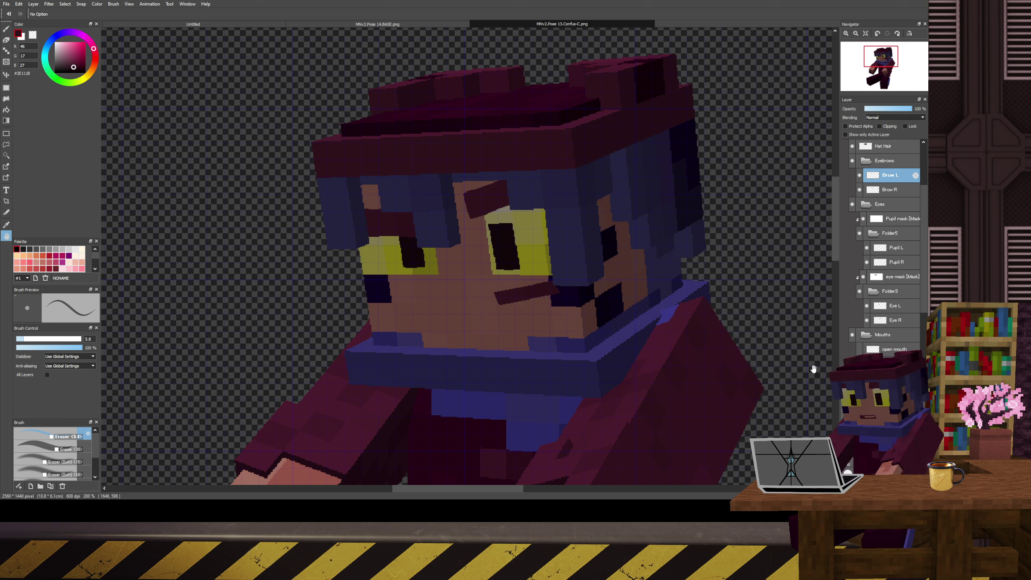
scroll(886, 307, "down", 1)
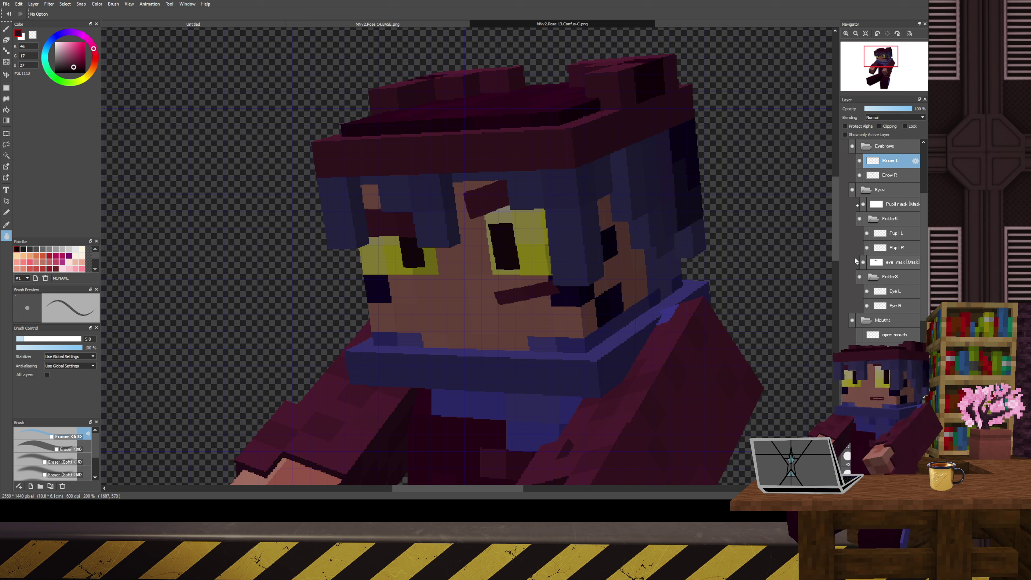
- Hide the Folder3 eye layers and move the whole Eyebrows folder down over the eyes
left_click(859, 278)
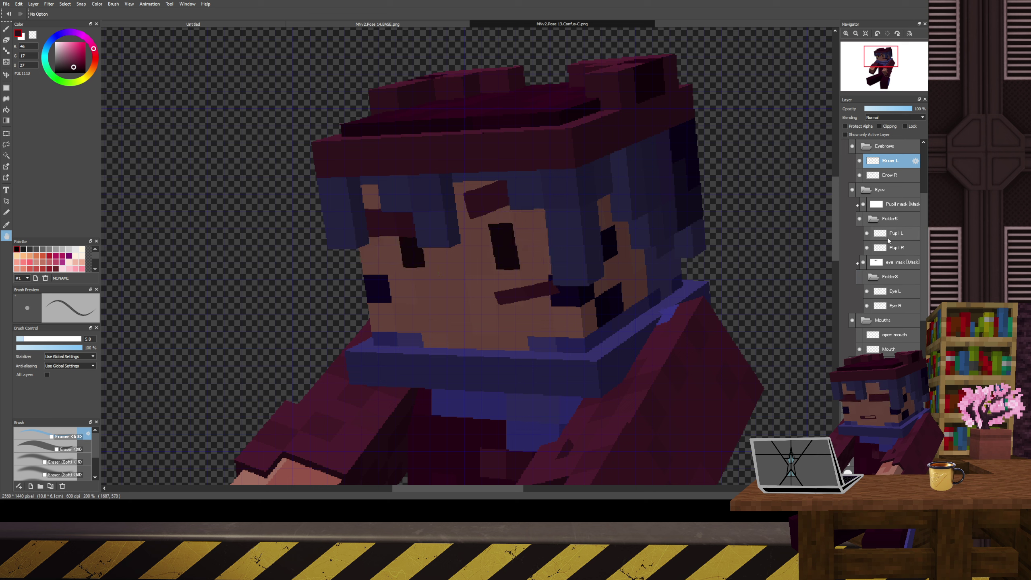
left_click(887, 147)
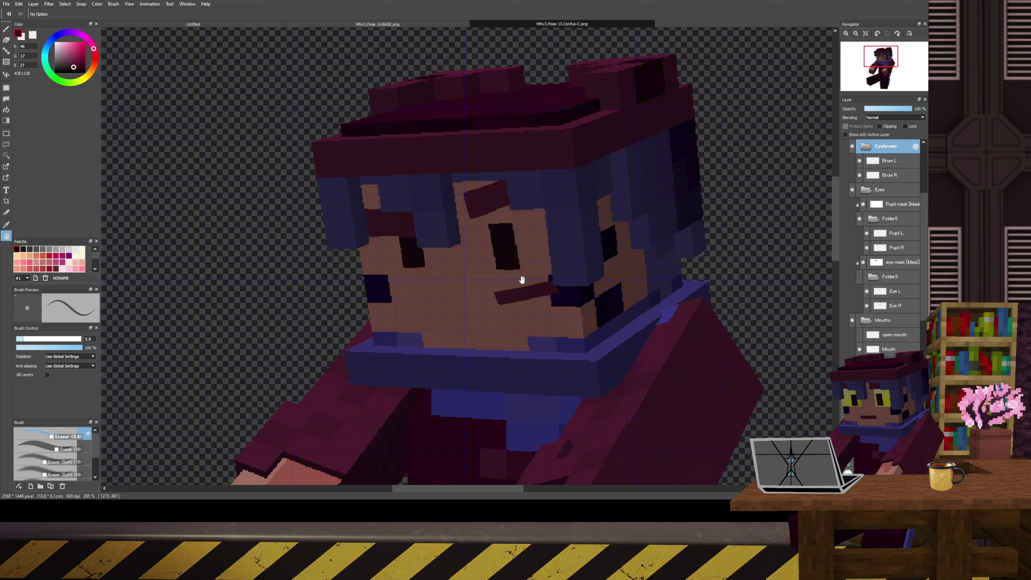
key("v")
left_click_drag(519, 281, 512, 309)
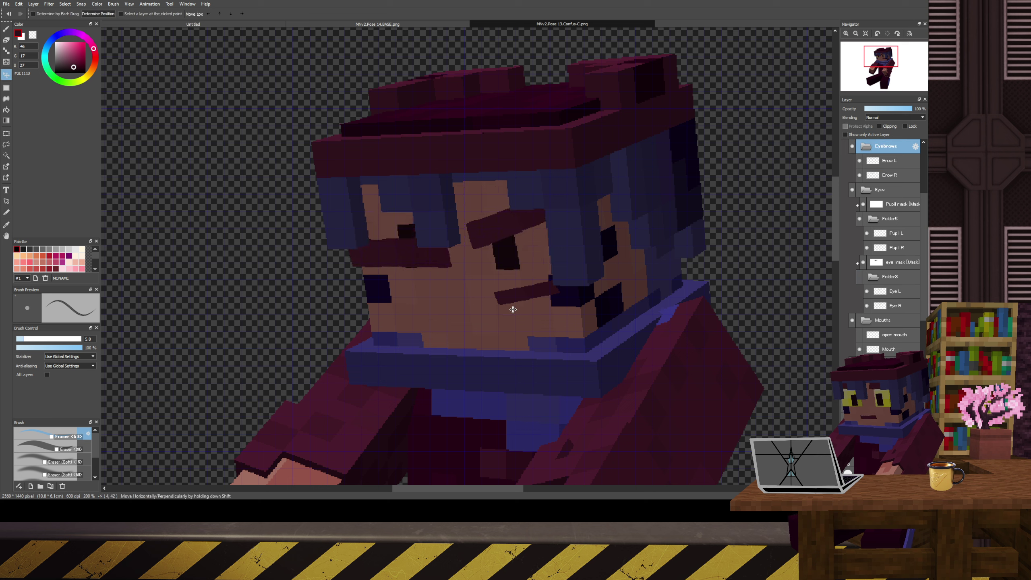
- Lower the Brow R layer over its pupil and rotate it clockwise to flatten its tilt
left_click(883, 175)
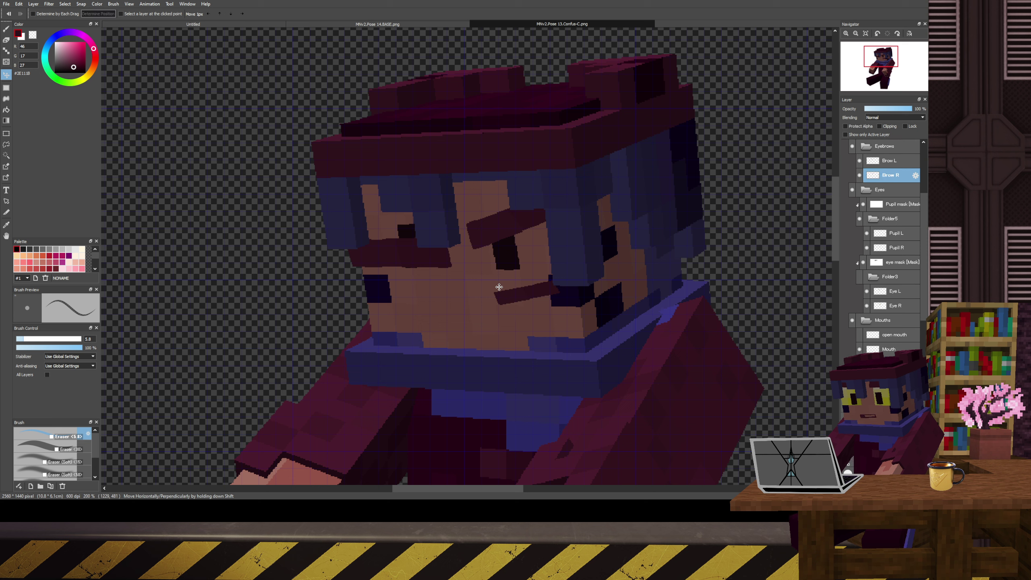
left_click_drag(499, 287, 498, 307)
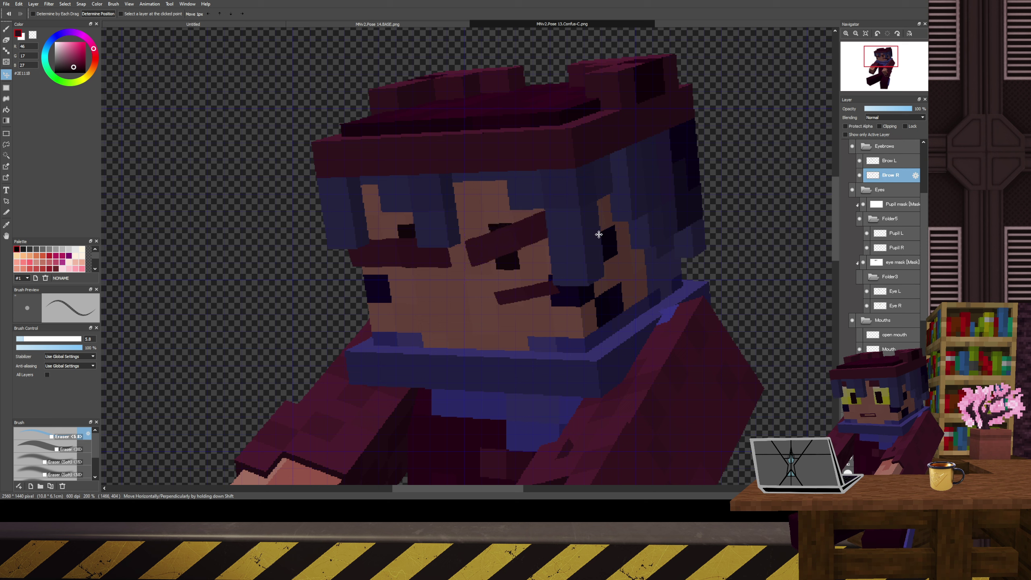
key("ctrl+t")
left_click_drag(561, 203, 570, 221)
scroll(504, 228, "up", 2)
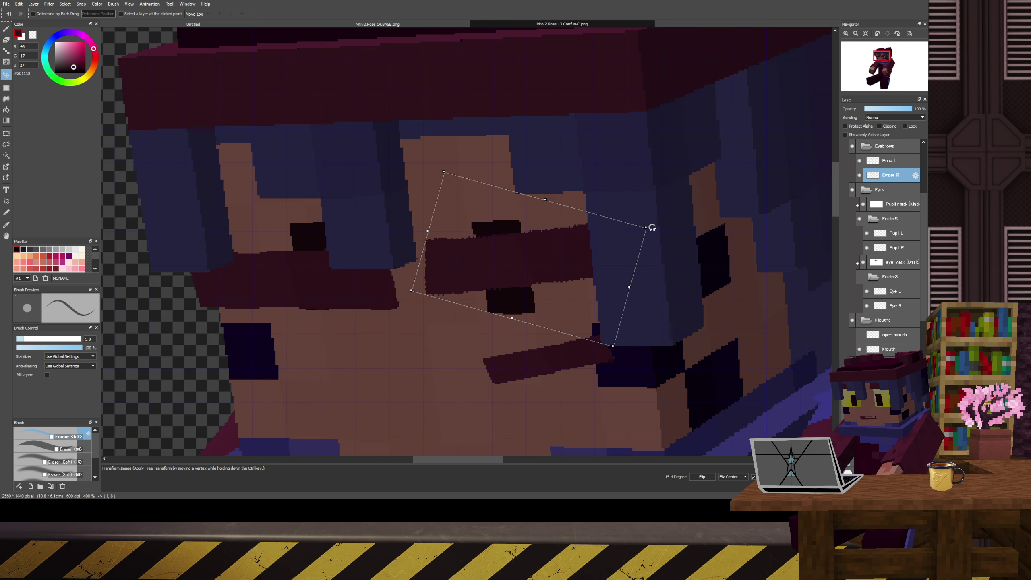
left_click_drag(652, 227, 652, 218)
left_click_drag(493, 268, 486, 267)
key("Return")
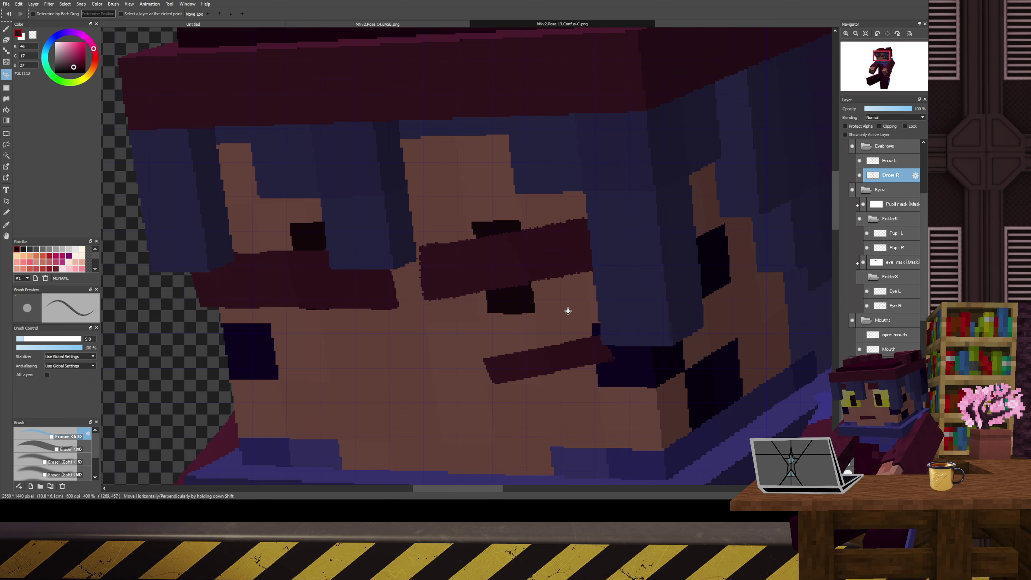
- Erase the jagged pixels along the lower edge and inner end of Brow R with straight eraser lines
scroll(424, 339, "up", 1)
key("e")
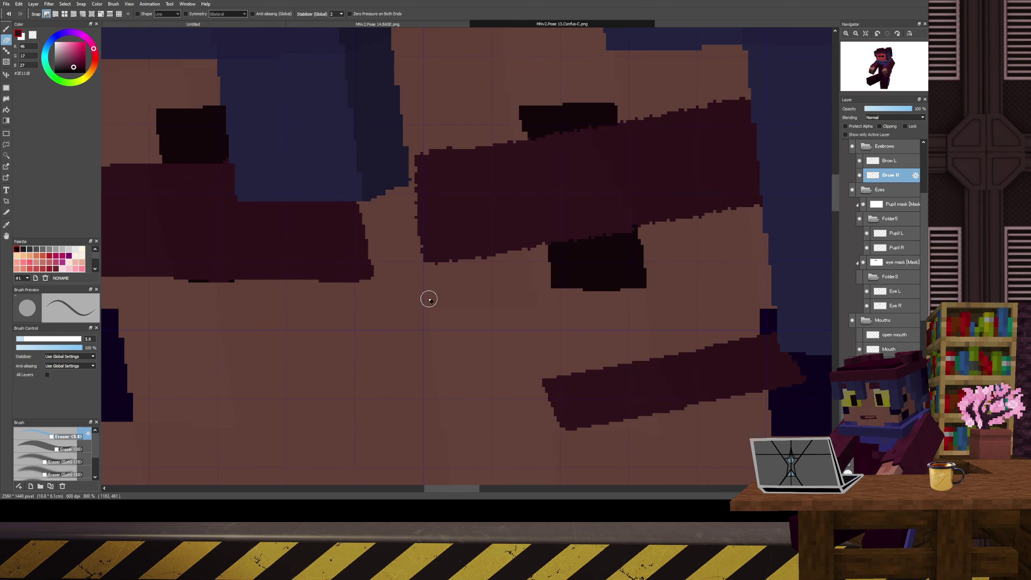
scroll(428, 297, "up", 1)
scroll(445, 258, "down", 3)
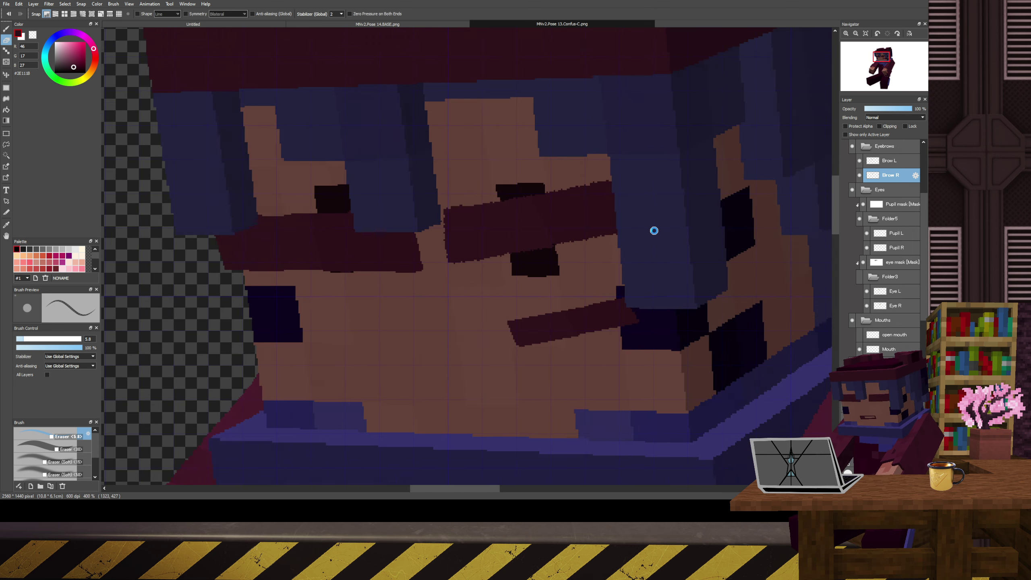
scroll(610, 242, "up", 2)
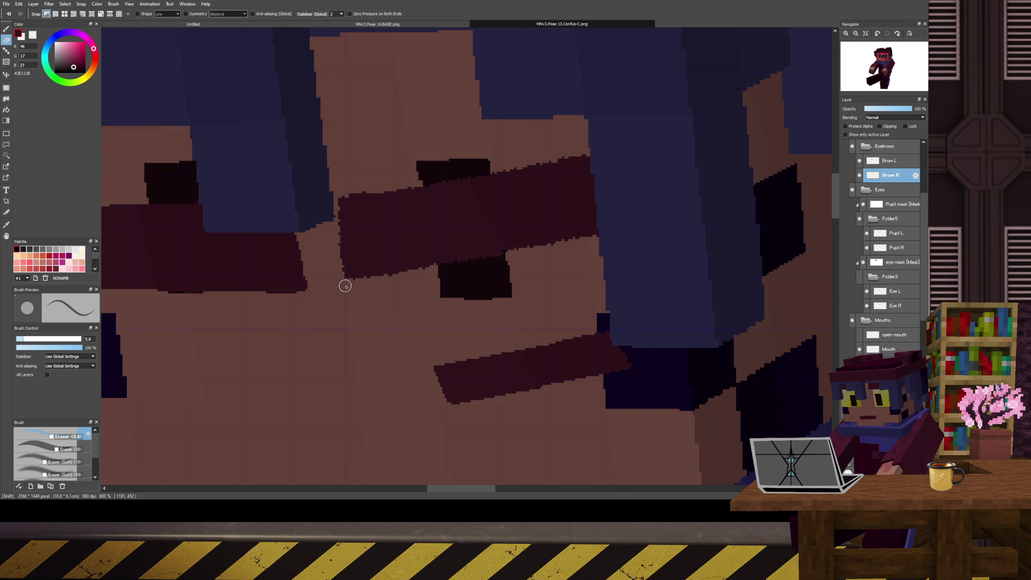
scroll(394, 291, "up", 1)
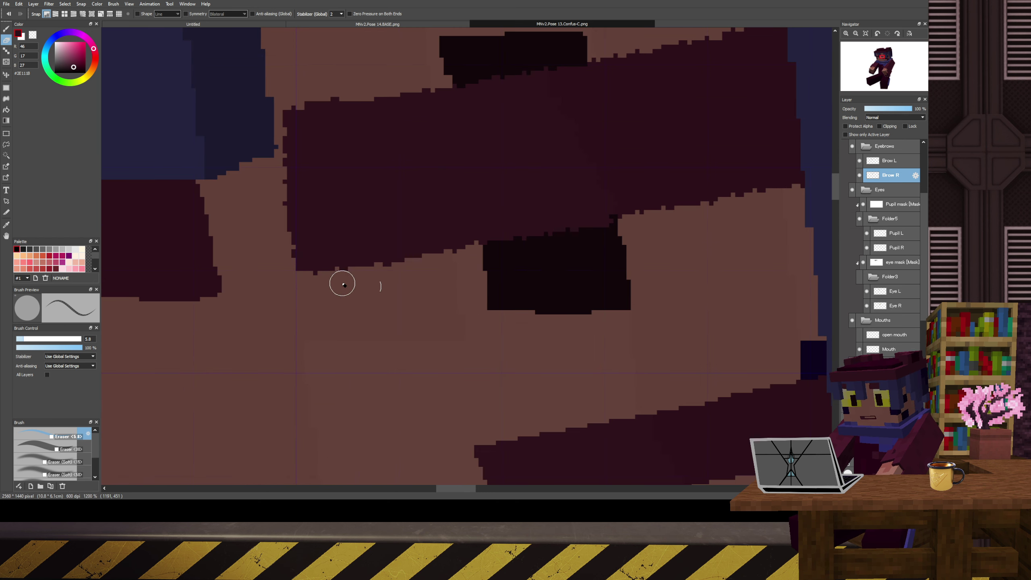
left_click(819, 186, "shift")
left_click(286, 269)
left_click(281, 99, "shift")
- Erase the jagged pixels along the upper edge of Brow R with a straight eraser line
left_click(299, 97)
scroll(715, 78, "down", 2)
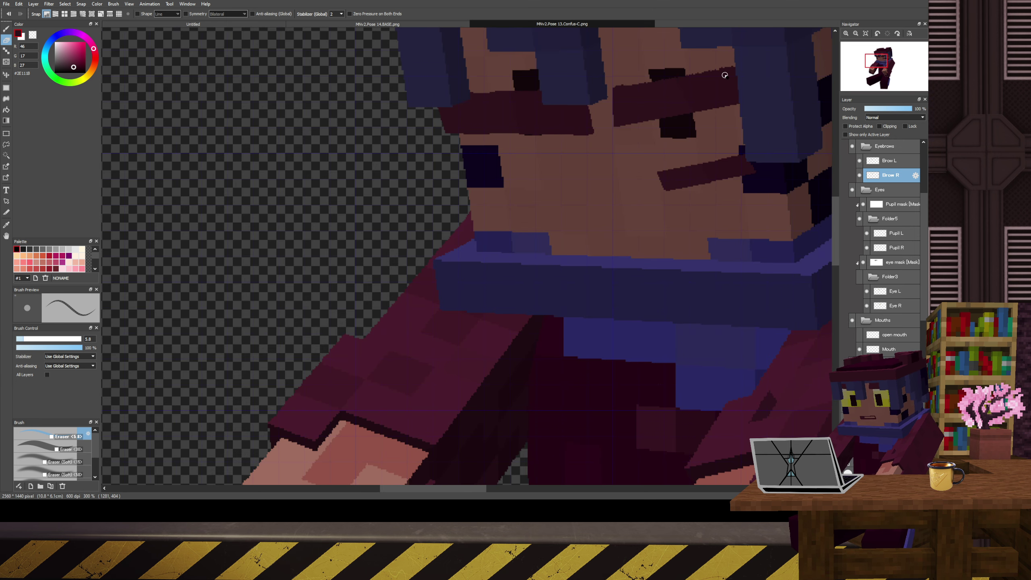
scroll(754, 55, "up", 1)
left_click(731, 74, "shift")
scroll(633, 81, "down", 1)
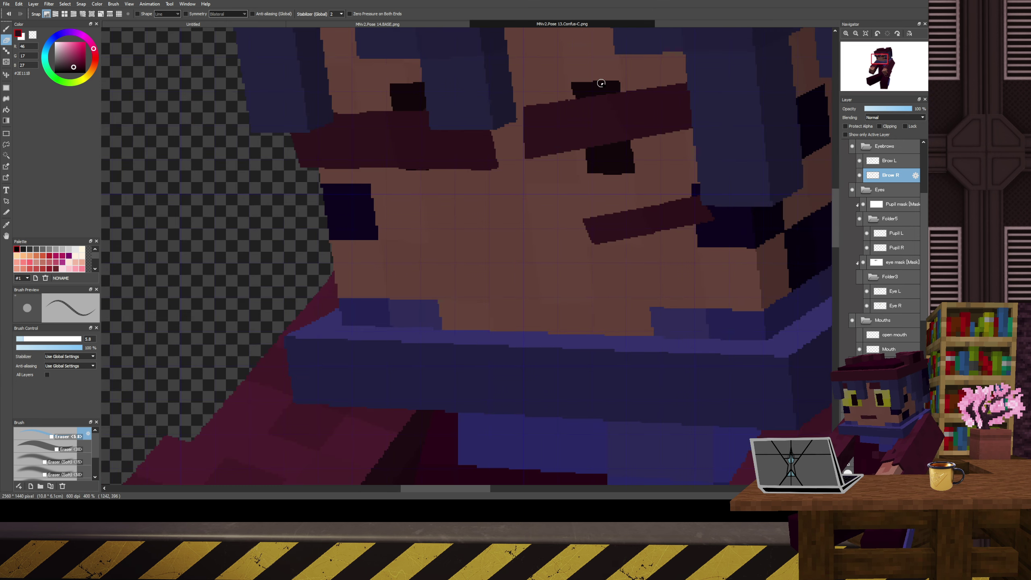
scroll(588, 83, "up", 3)
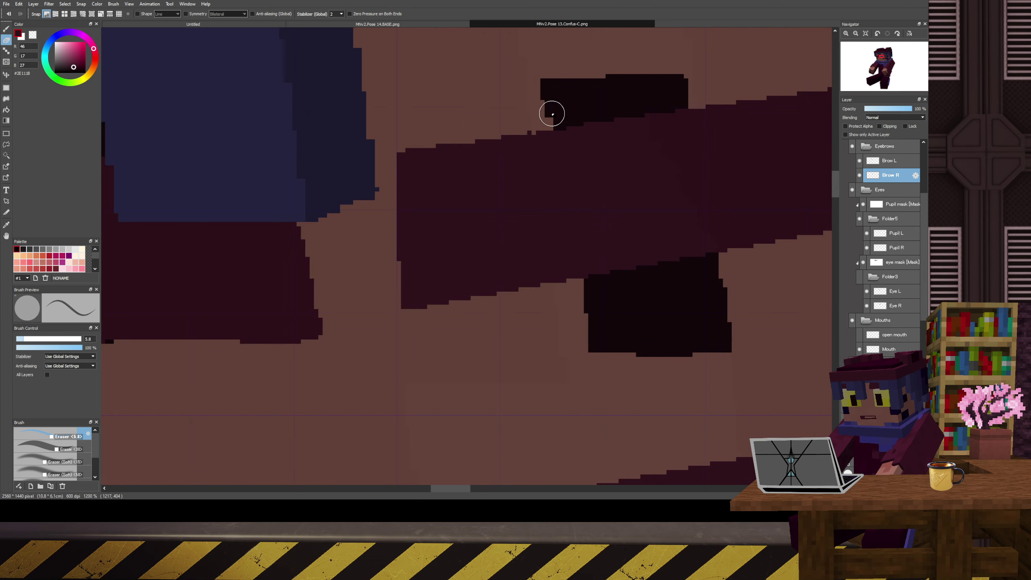
scroll(530, 119, "down", 2)
scroll(591, 131, "up", 1)
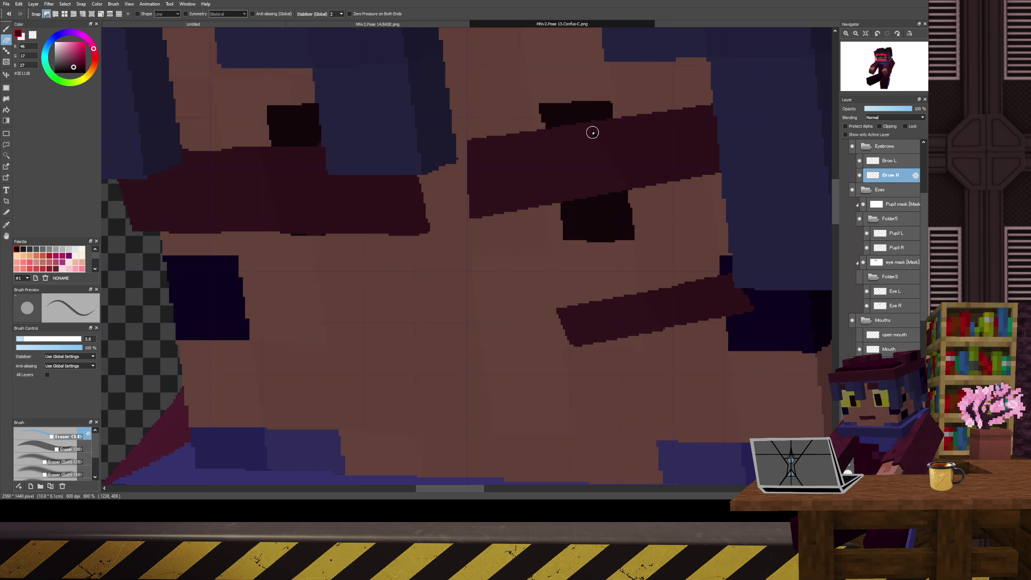
- Trim the inner end of Brow R to a slanted edge and check it against the whole face
left_click(467, 227)
left_click(463, 136, "shift")
scroll(514, 212, "down", 2)
scroll(519, 215, "up", 2)
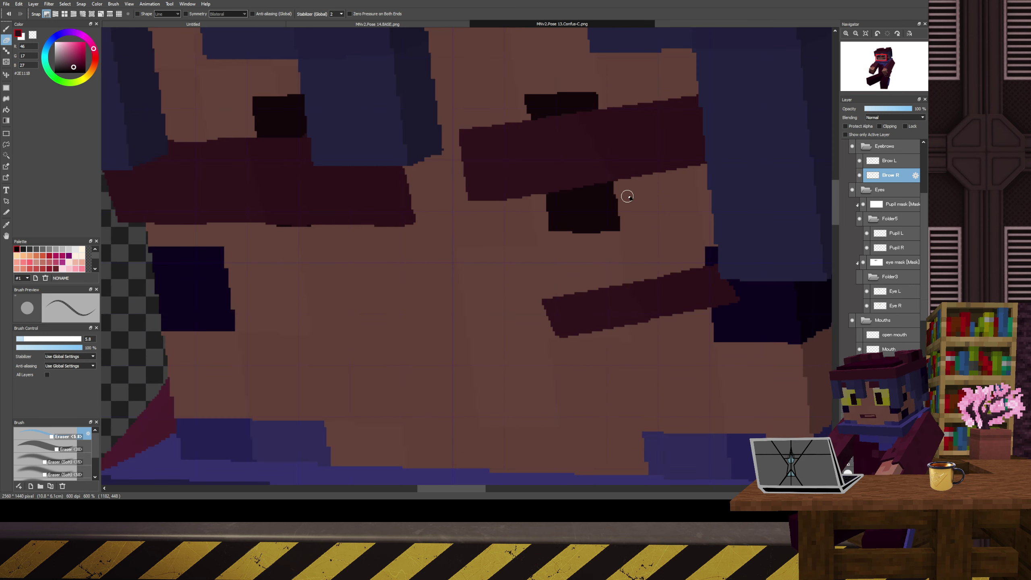
scroll(631, 209, "down", 3)
scroll(552, 267, "up", 3)
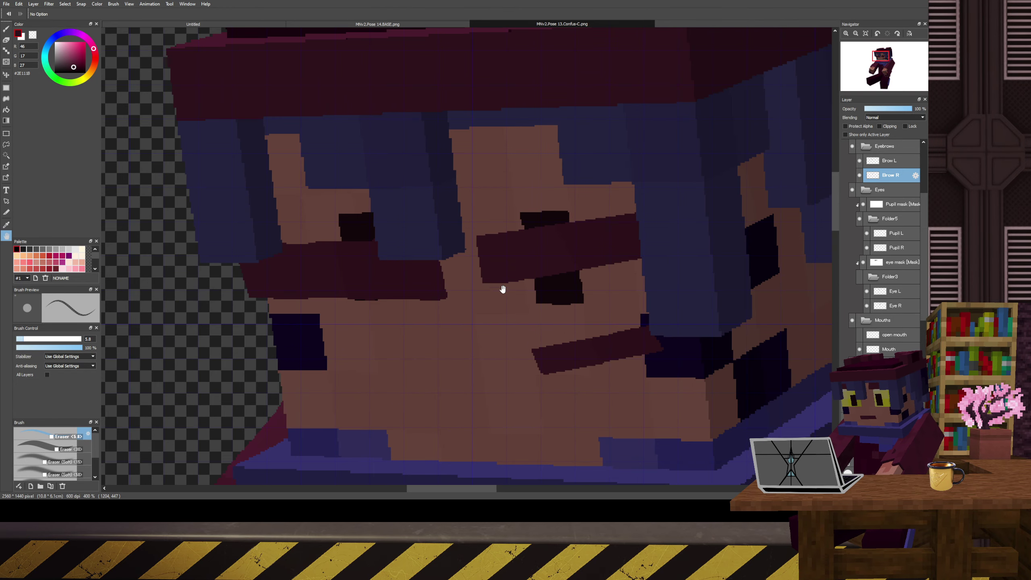
key("space")
- Erase the uneven pixels on Brow L along its lower edge near the inner corner
left_click(889, 161)
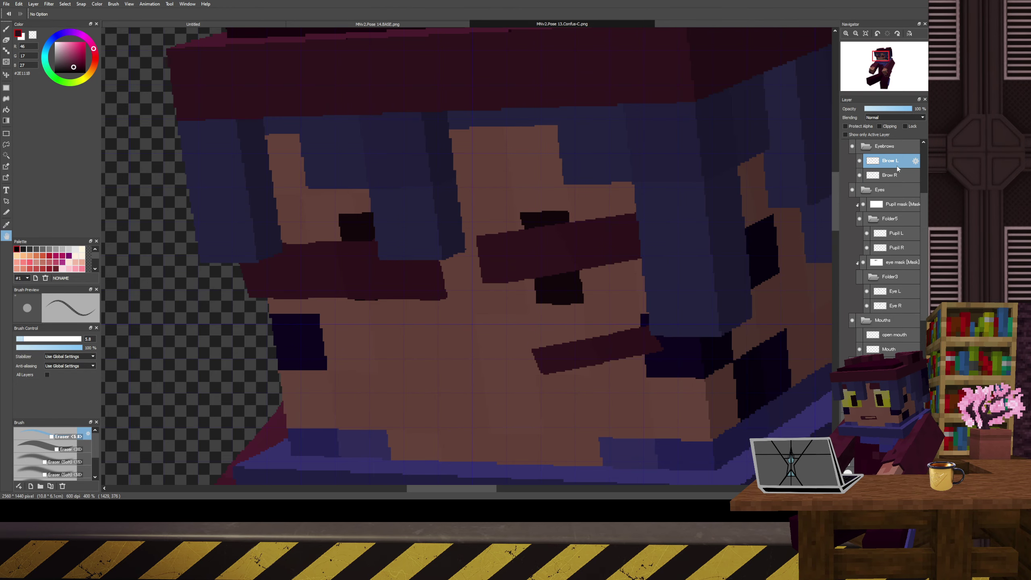
scroll(422, 301, "up", 2)
key("e")
left_click(295, 295)
left_click(512, 291, "shift")
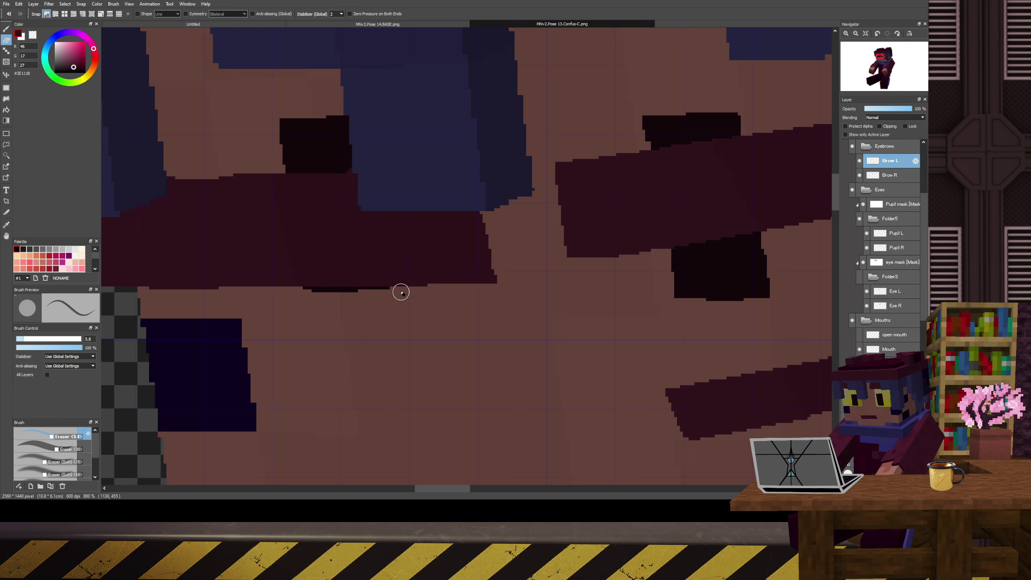
left_click(508, 283, "shift")
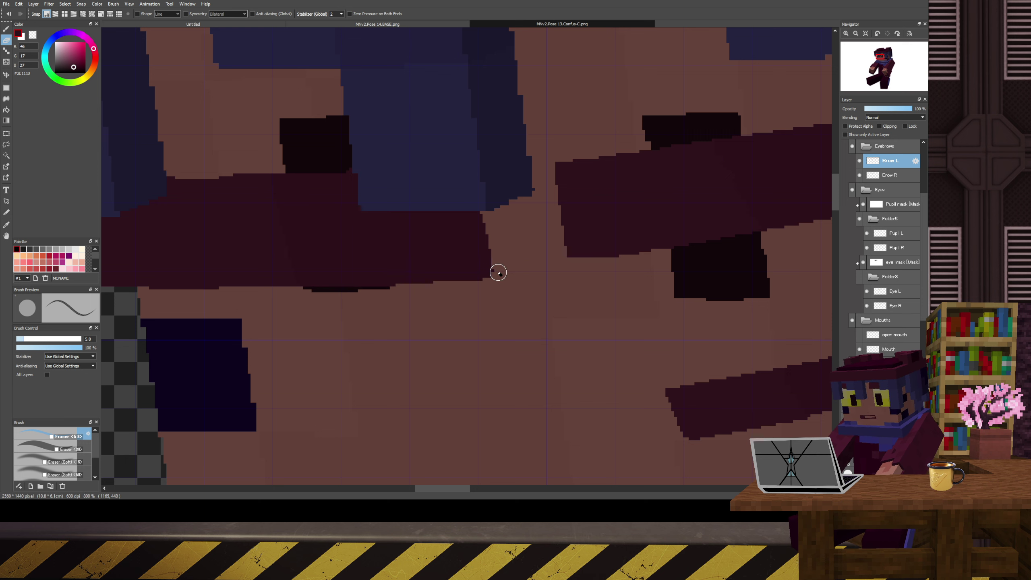
scroll(500, 270, "down", 3)
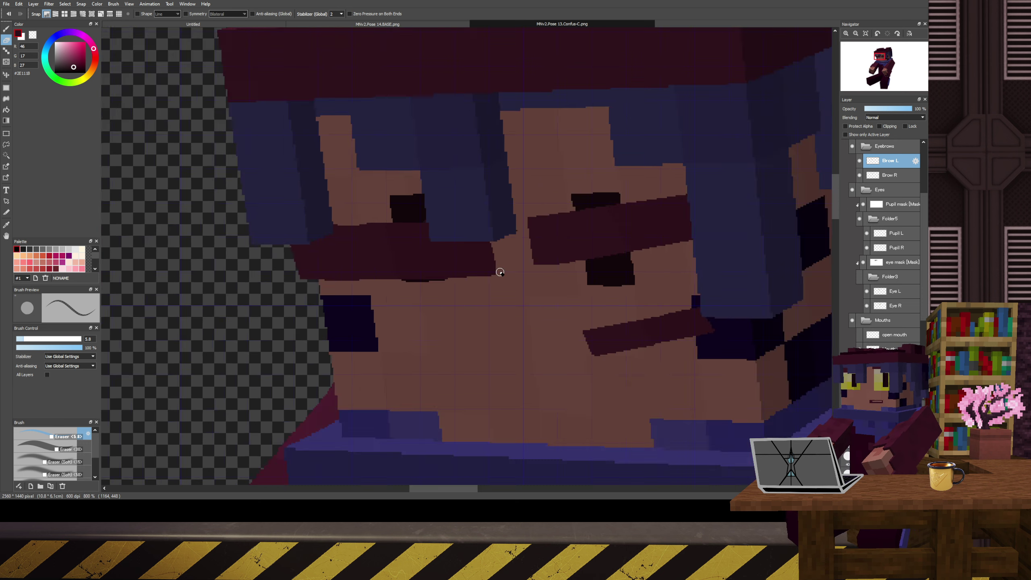
- Straighten the remaining lower edge of Brow L with straight eraser lines across its full width
scroll(497, 267, "up", 3)
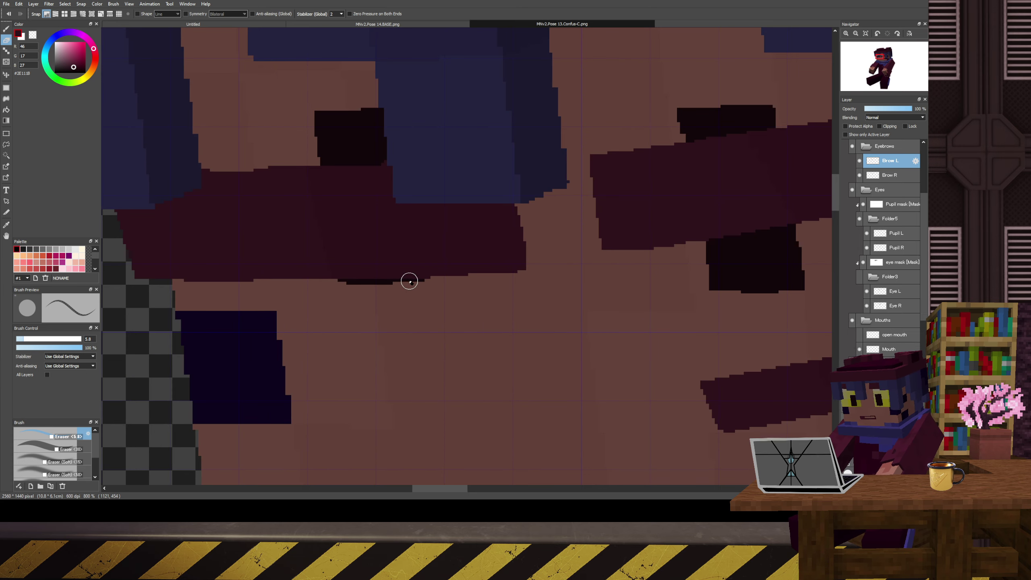
left_click(477, 283)
left_click(187, 287, "shift")
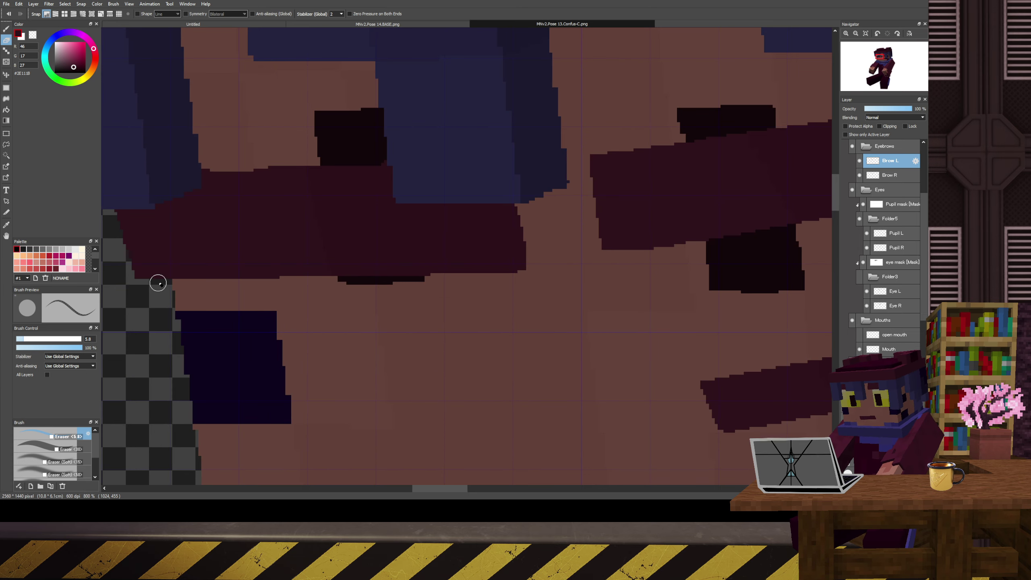
left_click(535, 276, "shift")
scroll(535, 277, "down", 3)
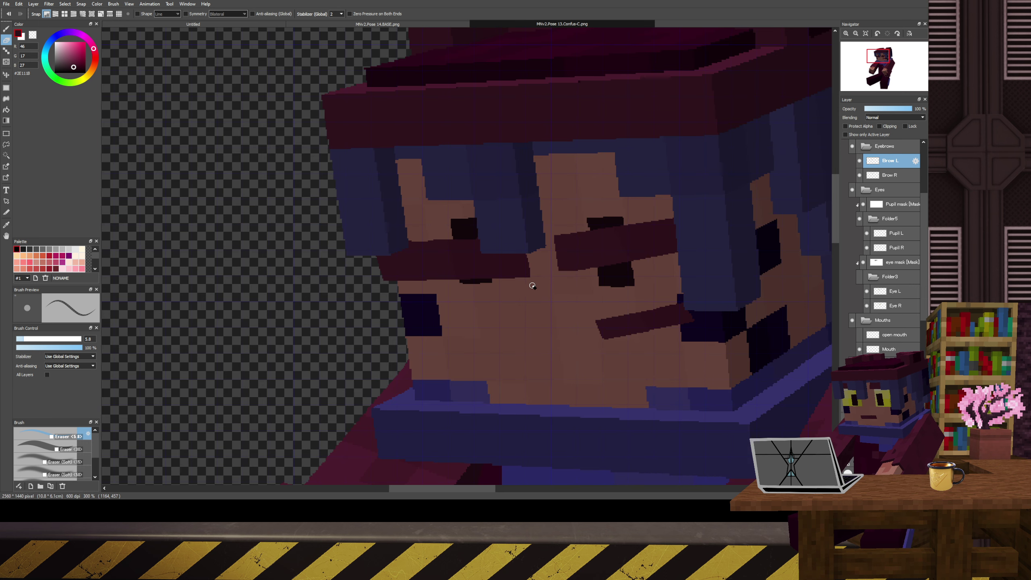
scroll(596, 259, "up", 2)
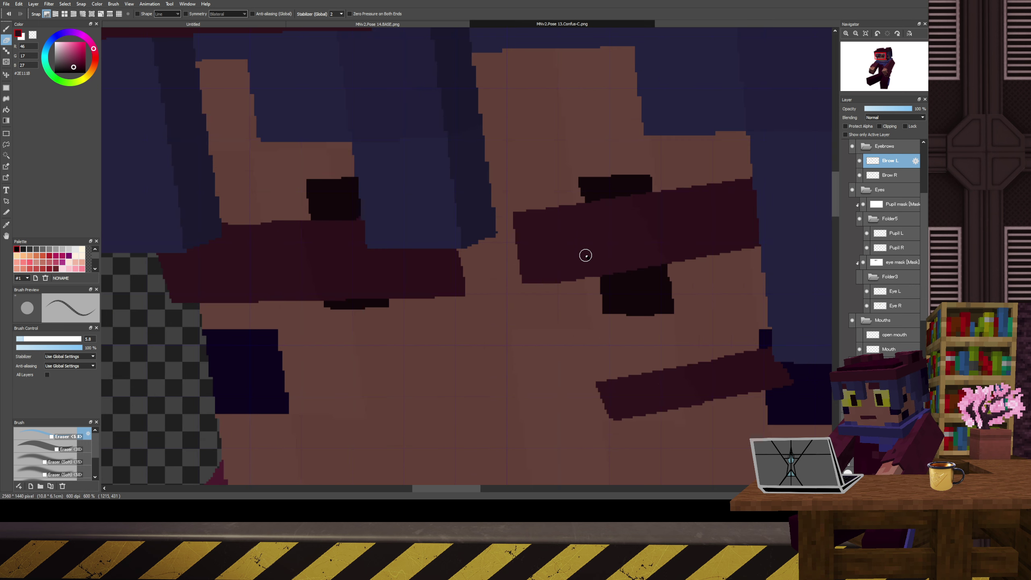
- Paint the missing pixels at the lower inner corner of Brow R with the pen
left_click(885, 178)
key("b")
scroll(524, 282, "up", 4)
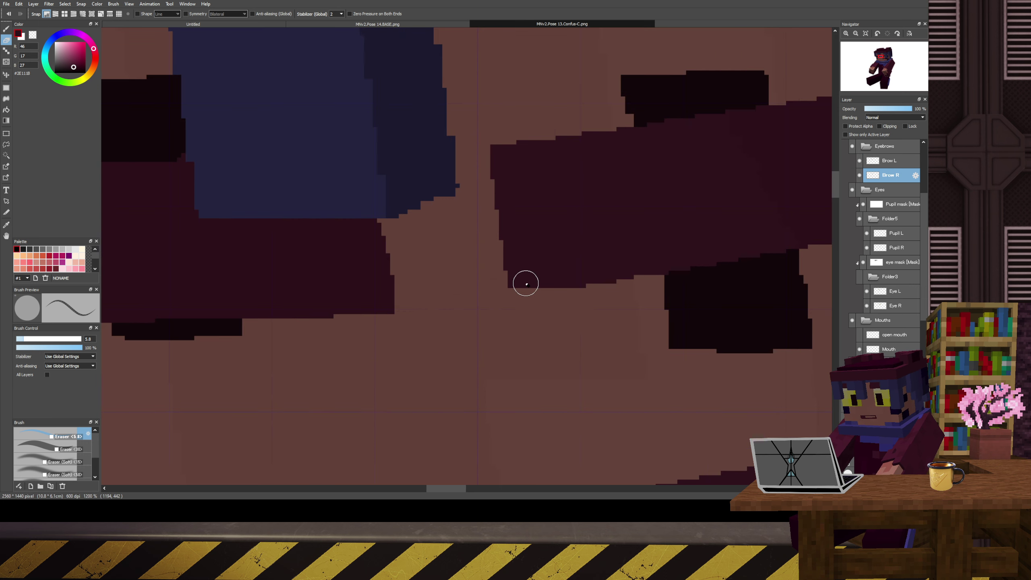
scroll(540, 290, "down", 4)
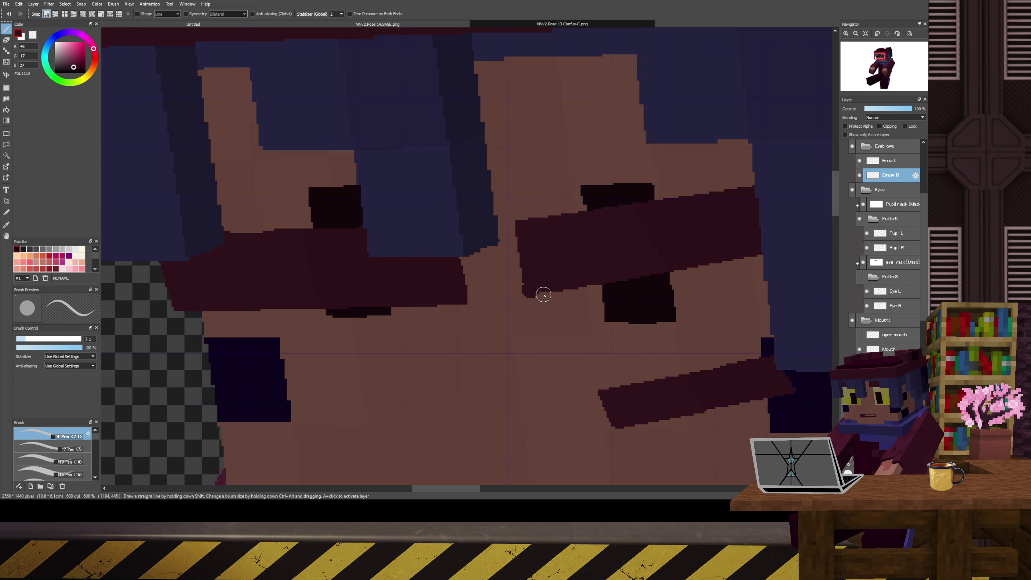
scroll(536, 290, "up", 2)
left_click_drag(531, 287, 477, 306)
key("space")
- Repaint the shading boundary across the middle of Brow R as a straight line in color #2C0F19
scroll(532, 293, "up", 2)
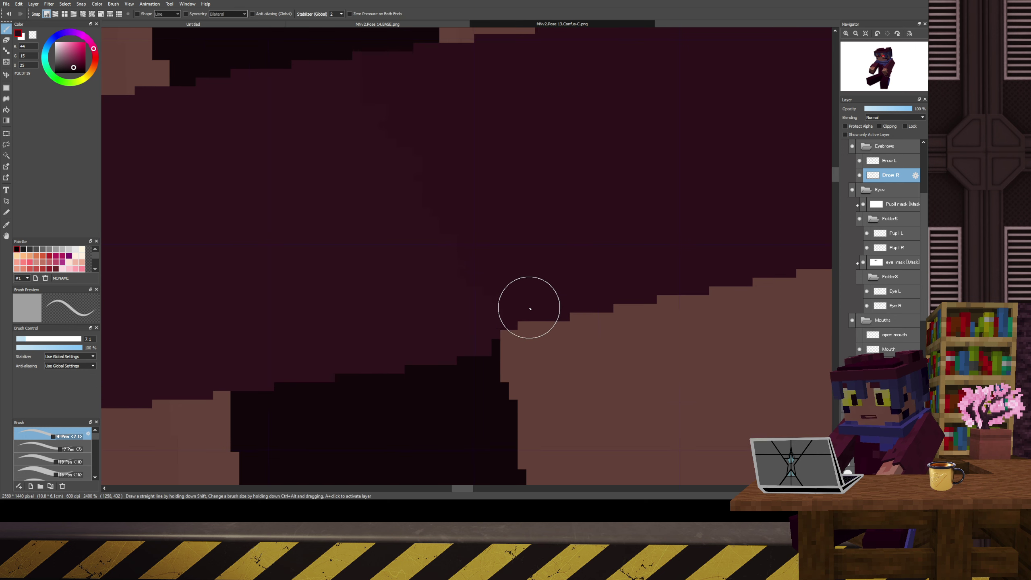
scroll(536, 323, "down", 3)
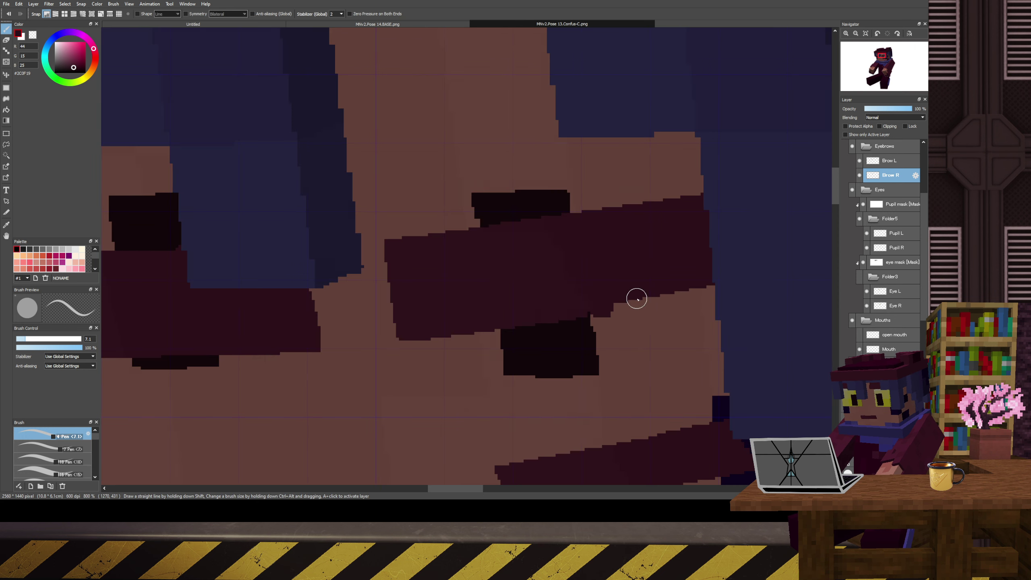
scroll(642, 297, "up", 2)
scroll(560, 292, "down", 3)
scroll(548, 320, "up", 2)
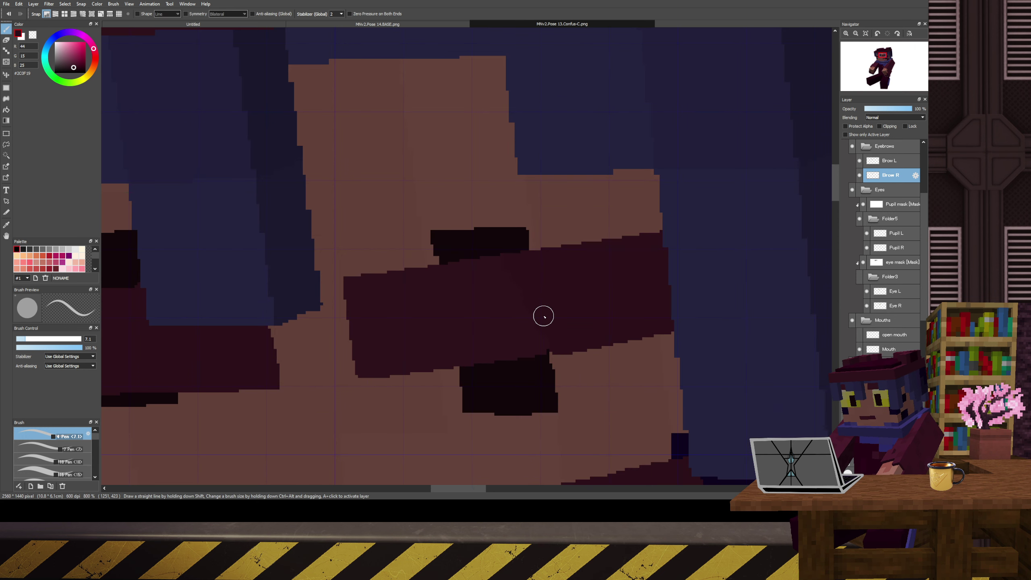
scroll(527, 303, "up", 2)
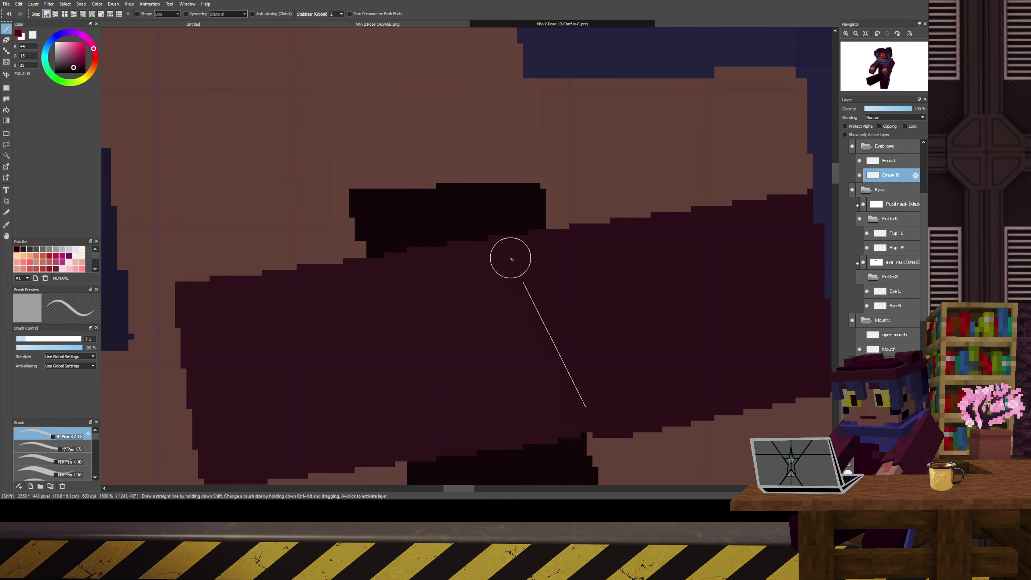
scroll(518, 261, "down", 4)
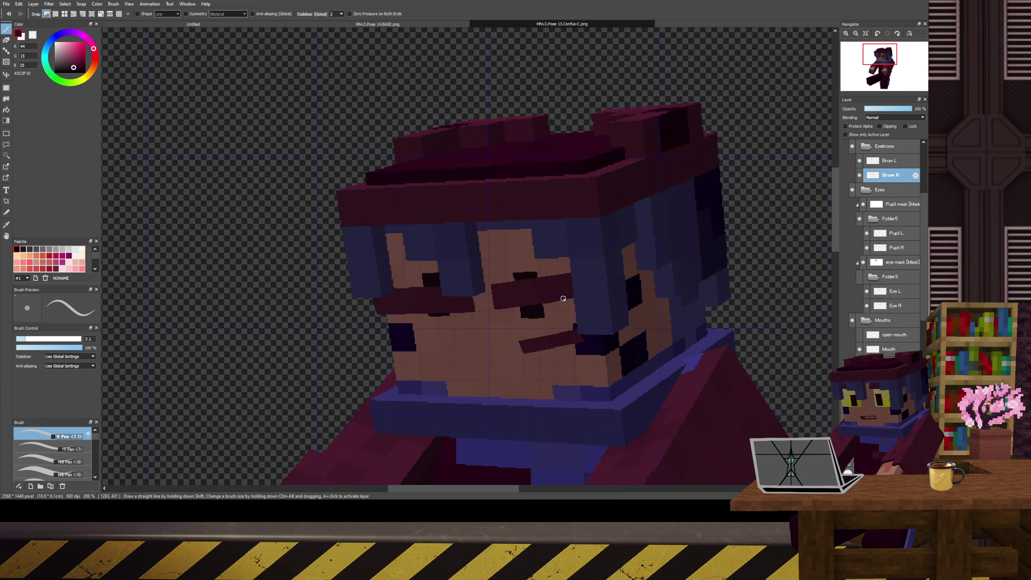
- Hide the Folder5 pupils and save the closed-eye, closed-mouth expression as "MNv2.Pose 13.Confus-C-b.png"
left_click(859, 219)
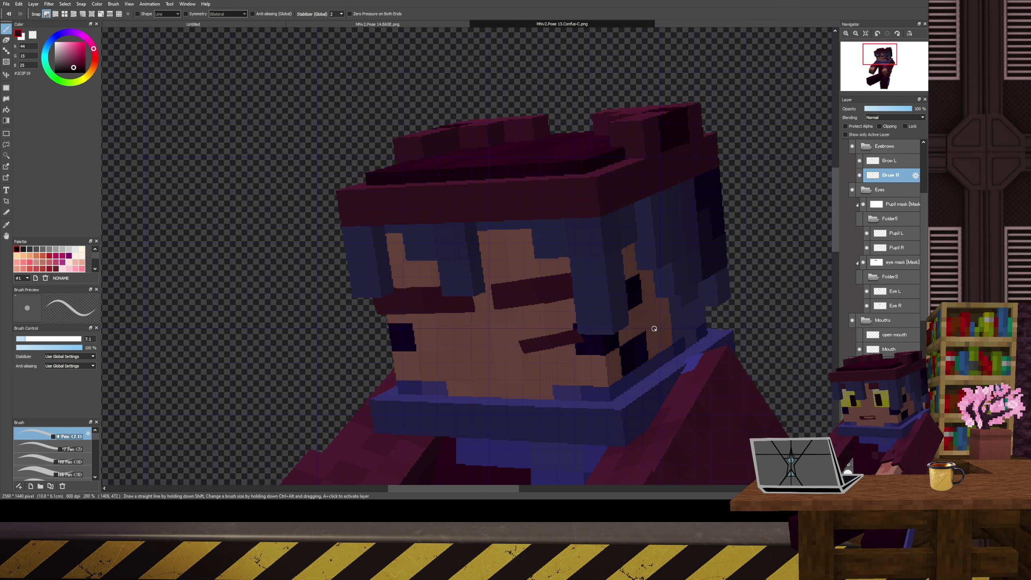
scroll(629, 318, "down", 2)
scroll(623, 317, "up", 2)
key("space")
left_click_drag(625, 321, 571, 298)
key("ctrl+shift")
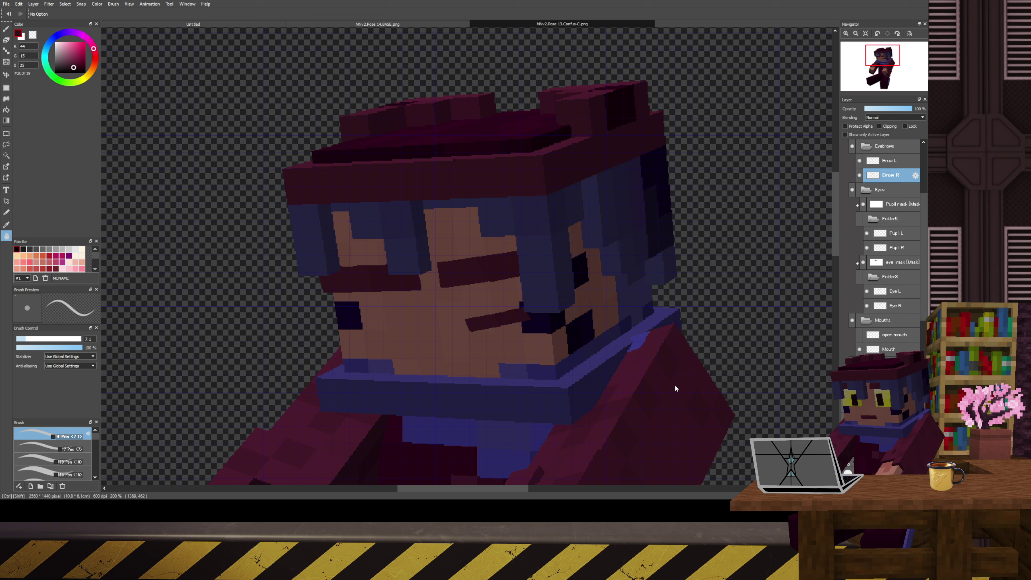
left_click(451, 269)
scroll(885, 319, "down", 1)
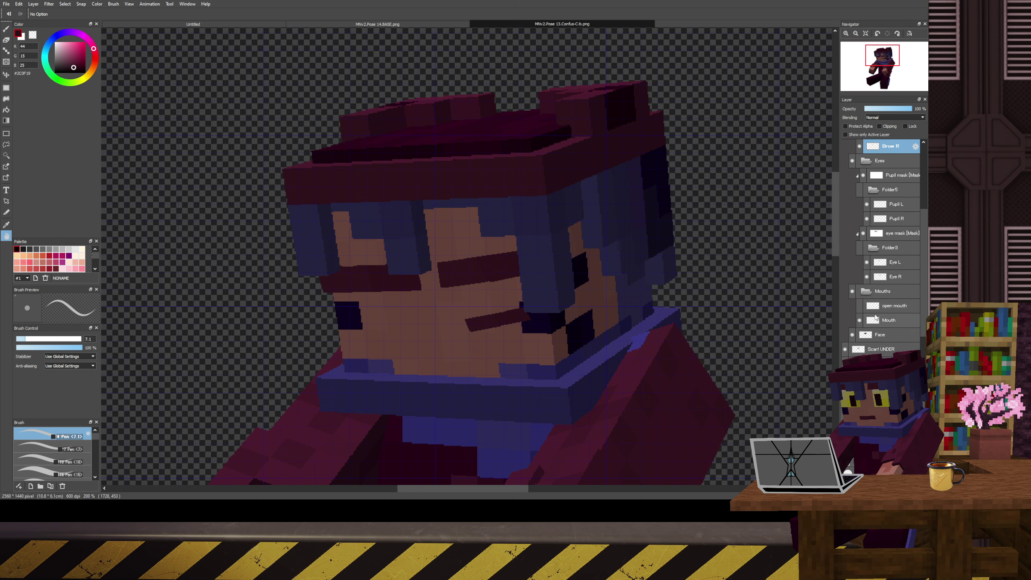
- Show the open mouth layer, rotate the Mouths folder about 8.2 degrees clockwise and shift it slightly upward
left_click(860, 305)
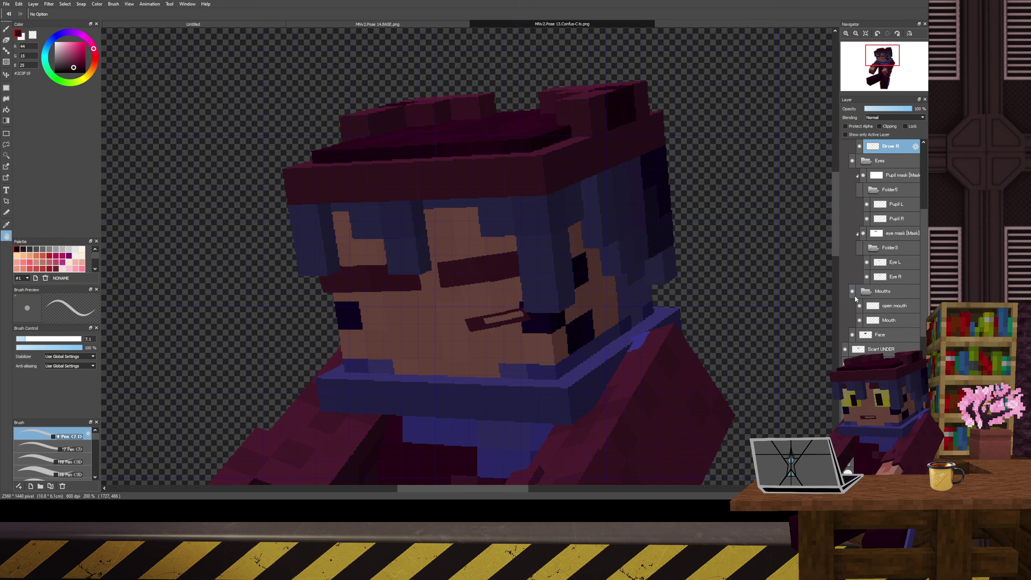
left_click(877, 296)
scroll(517, 333, "down", 2)
scroll(517, 333, "up", 4)
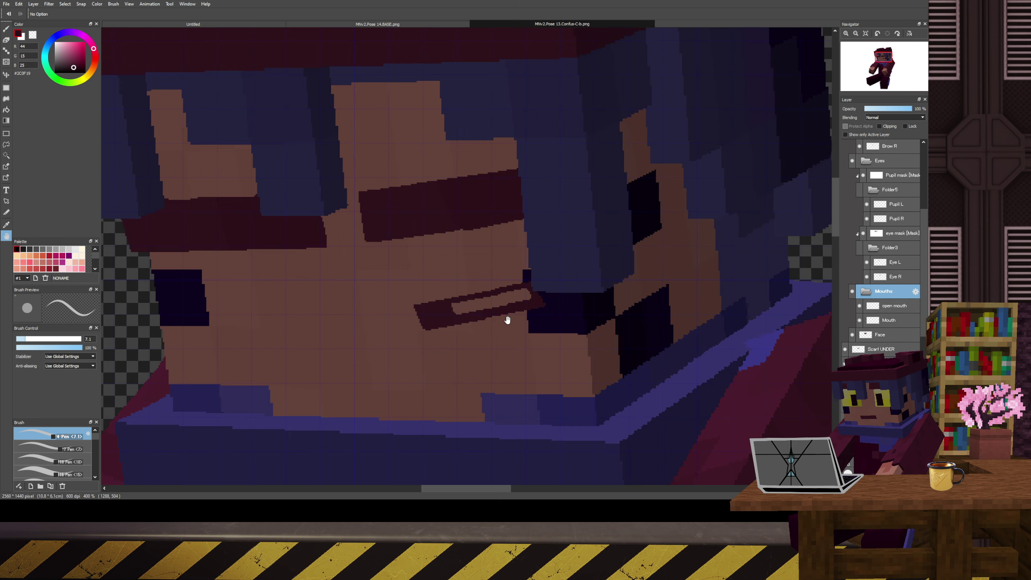
key("v")
key("ctrl+t")
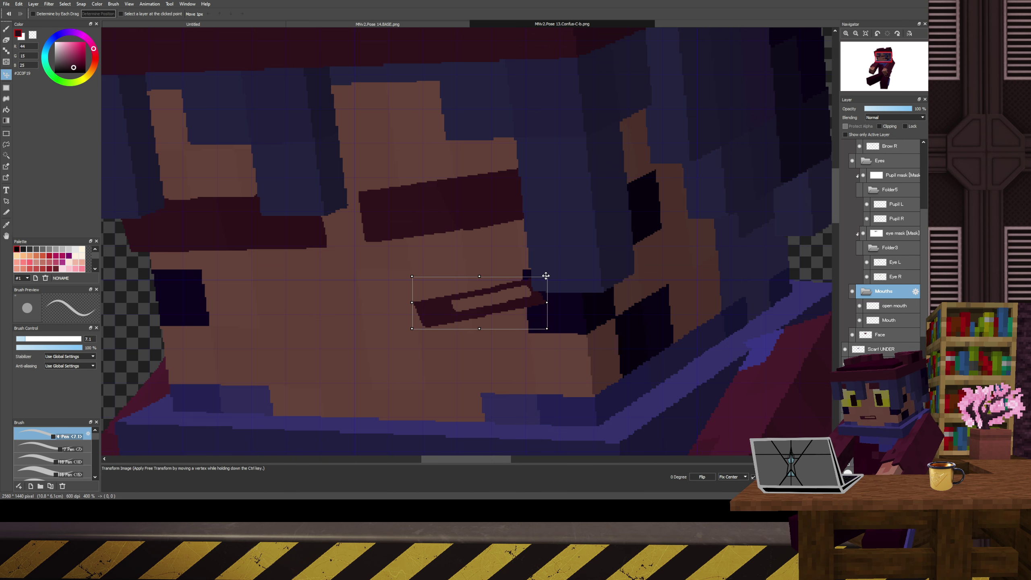
left_click_drag(555, 280, 561, 279)
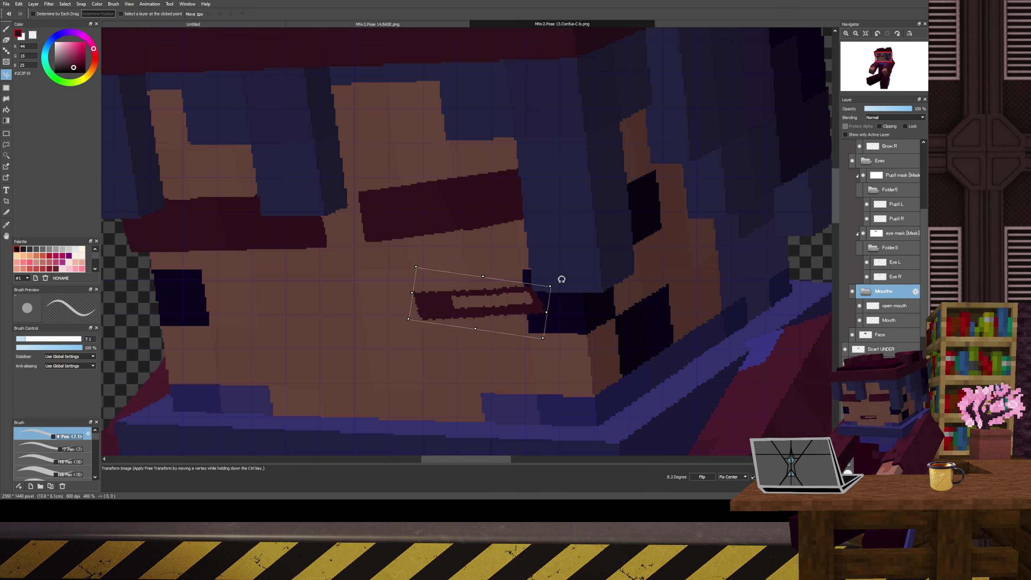
left_click_drag(508, 304, 508, 297)
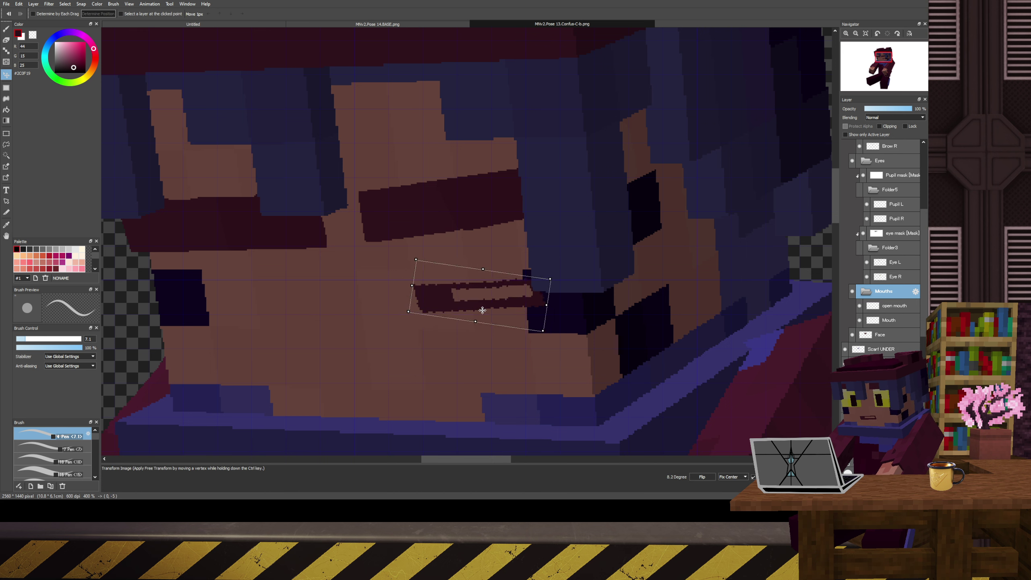
key("Return")
- Repaint the jagged upper and lower edges of the open mouth's inner shape with straight pen lines in the sampled skin color
scroll(479, 285, "up", 1)
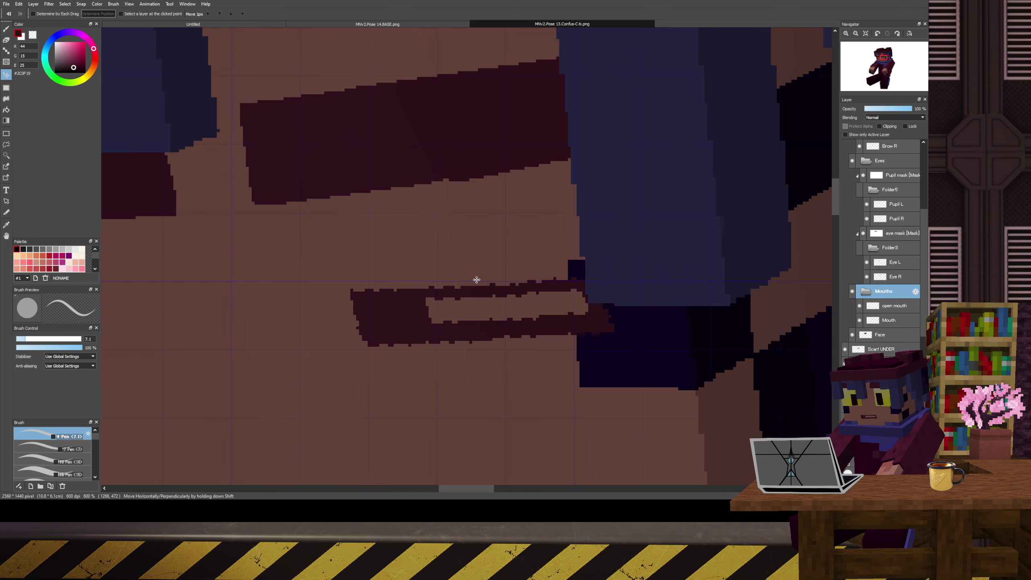
key("b")
left_click(438, 307, "alt")
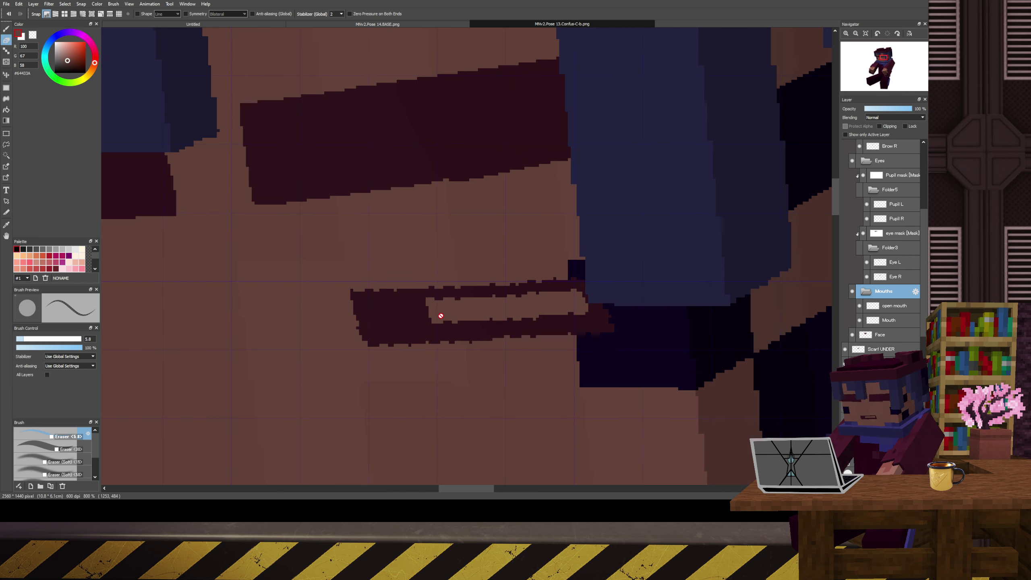
scroll(437, 310, "up", 1)
left_click(885, 309)
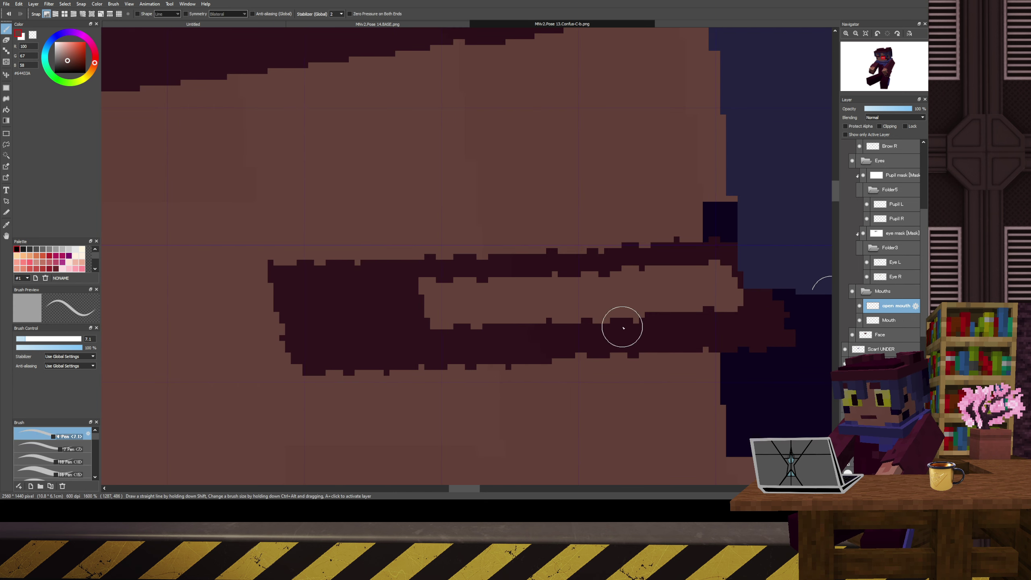
left_click_drag(437, 301, 446, 298)
key("ctrl+z")
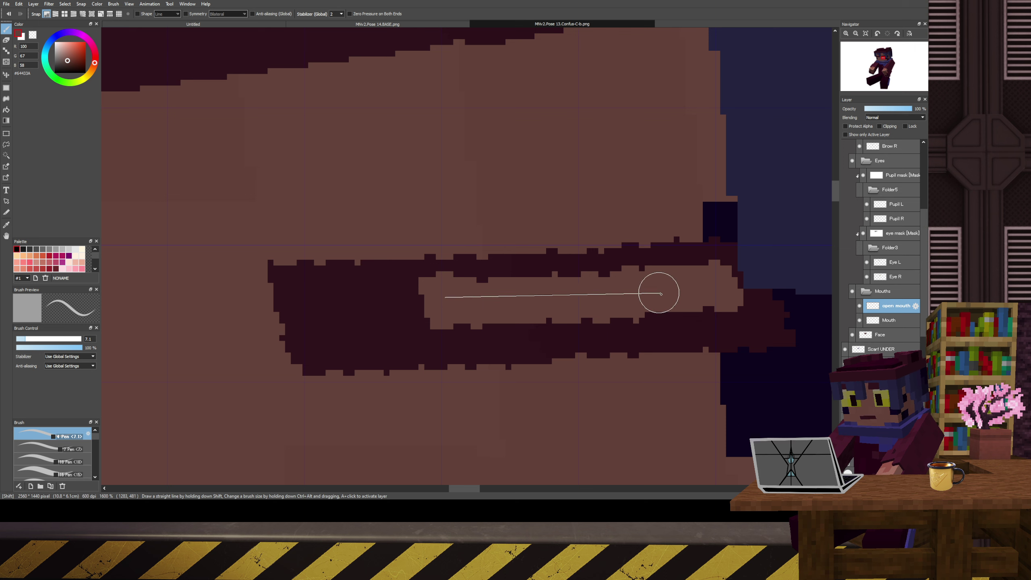
left_click(717, 297, "shift")
left_click(464, 313, "shift")
scroll(574, 304, "down", 3)
scroll(566, 301, "up", 3)
- Straighten the upper edge of the Mouth layer with a straight pen line in color #2E111B
right_click(380, 287)
scroll(291, 258, "up", 1)
left_click(882, 319)
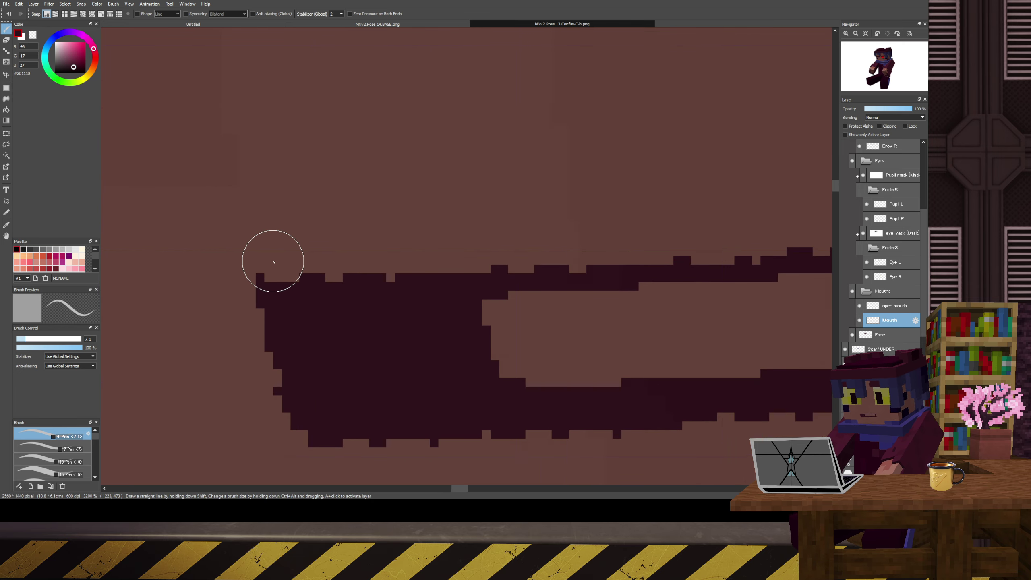
scroll(276, 267, "down", 2)
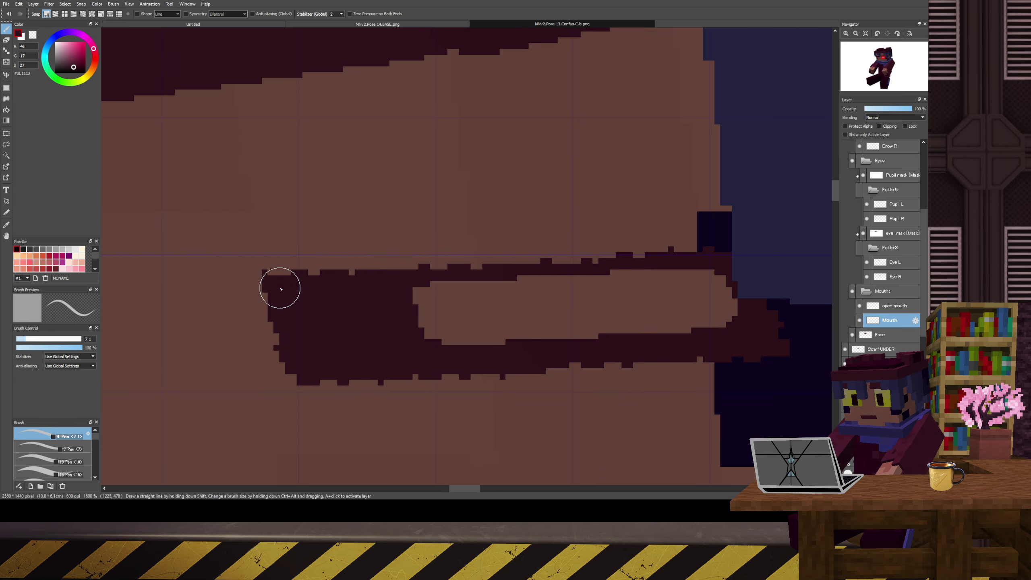
key("e")
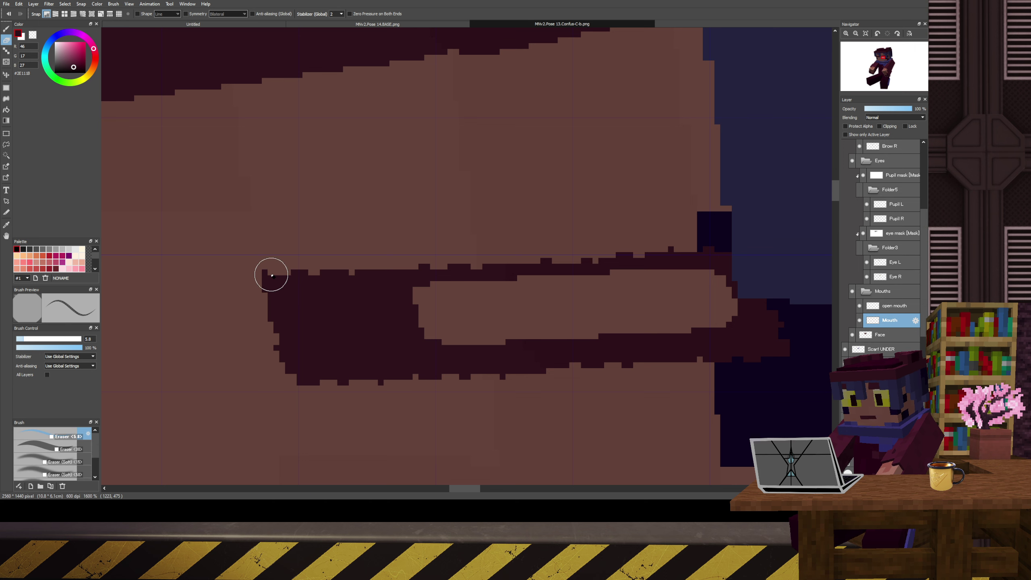
key("b")
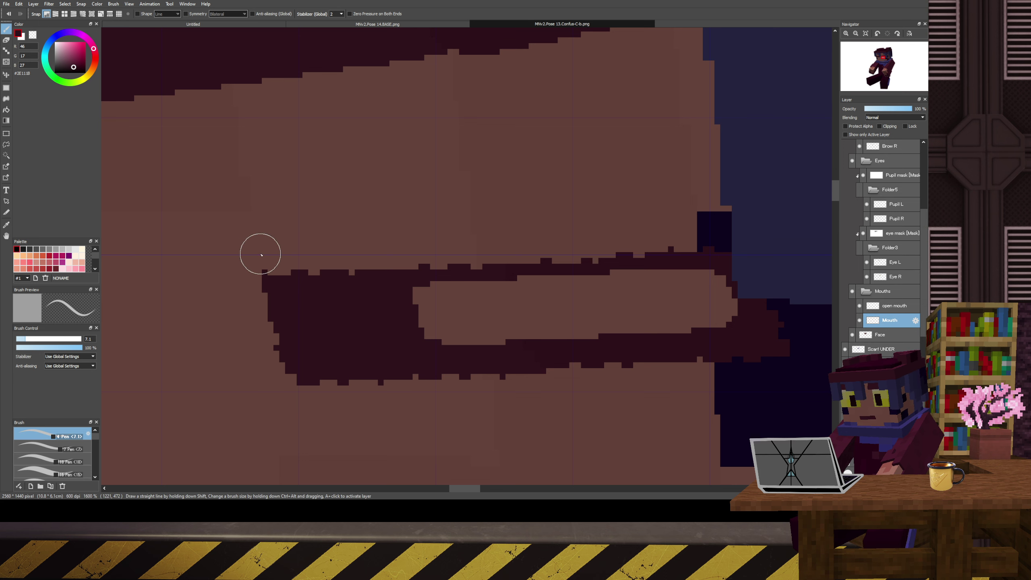
left_click_drag(261, 254, 283, 293)
key("ctrl+z")
left_click(732, 268, "shift")
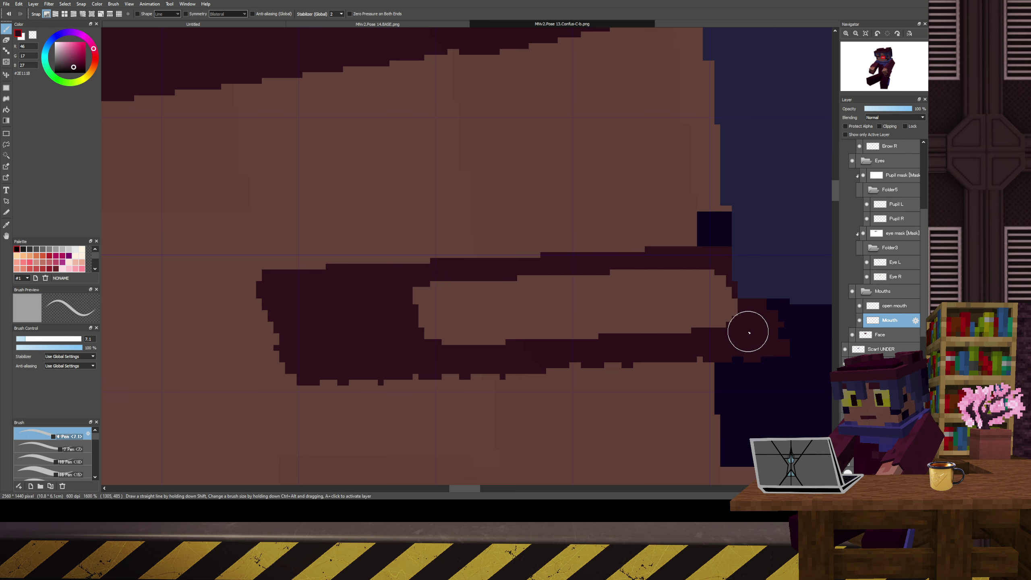
- Straighten the lower edge and slanted outer end of the Mouth layer with straight pen lines in #2E111B
left_click(770, 344, "shift")
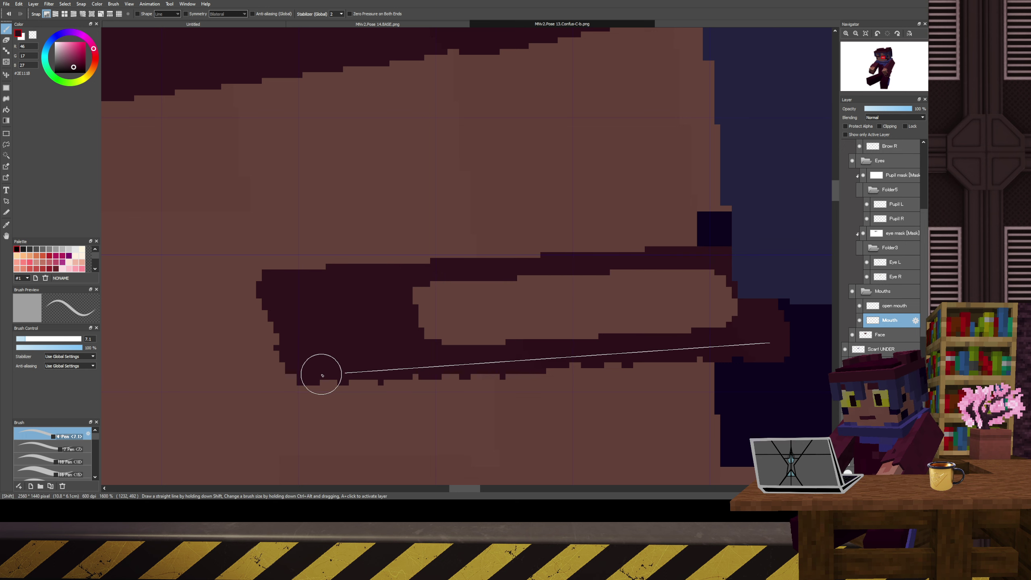
left_click(320, 375, "shift")
left_click(272, 295, "shift")
scroll(334, 334, "down", 4)
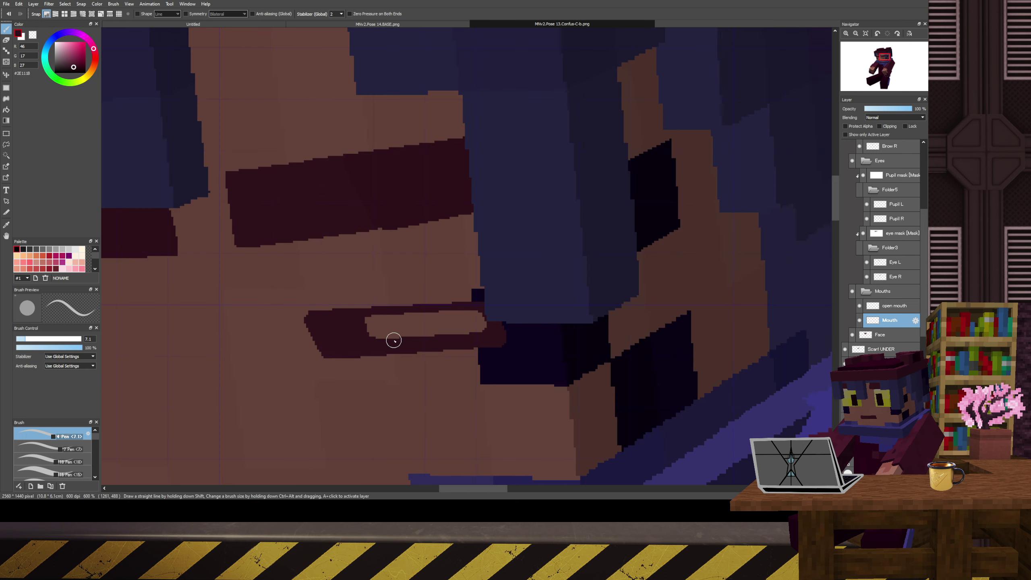
scroll(394, 340, "down", 3)
scroll(394, 342, "up", 4)
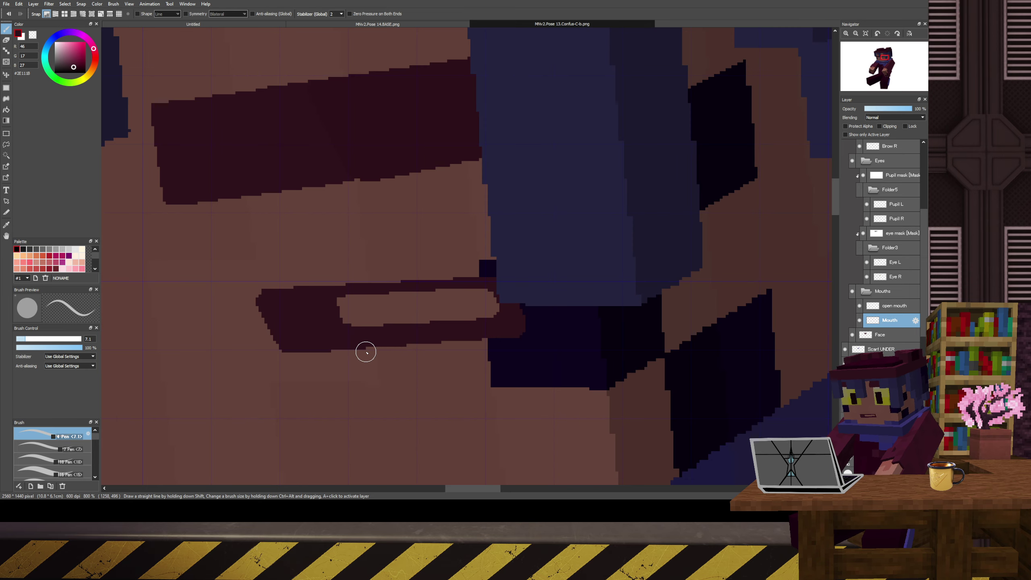
- Trim the underside of the Mouth layer with a straight eraser line along its full length
key("e")
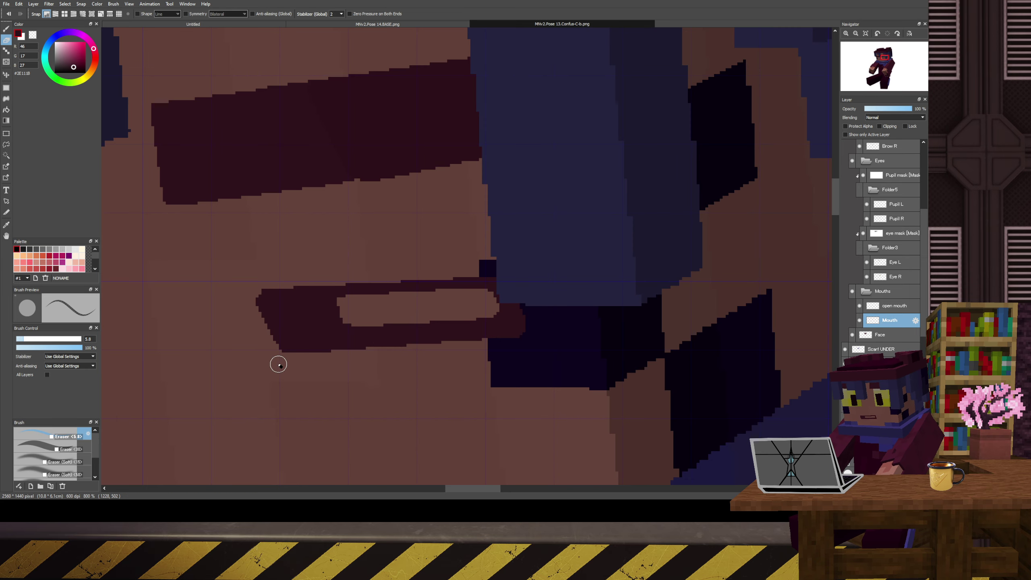
left_click(518, 341, "shift")
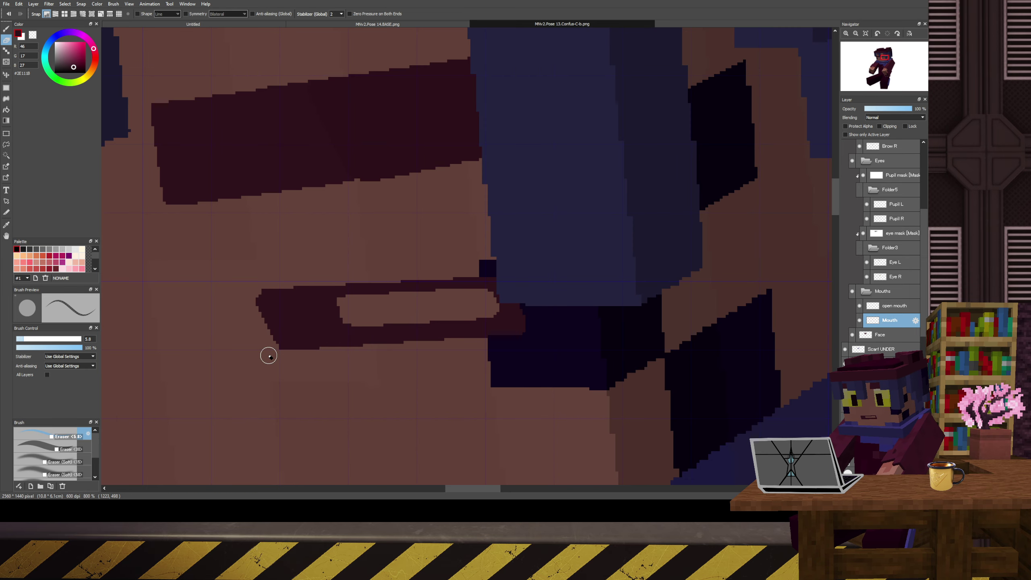
scroll(305, 300, "down", 4)
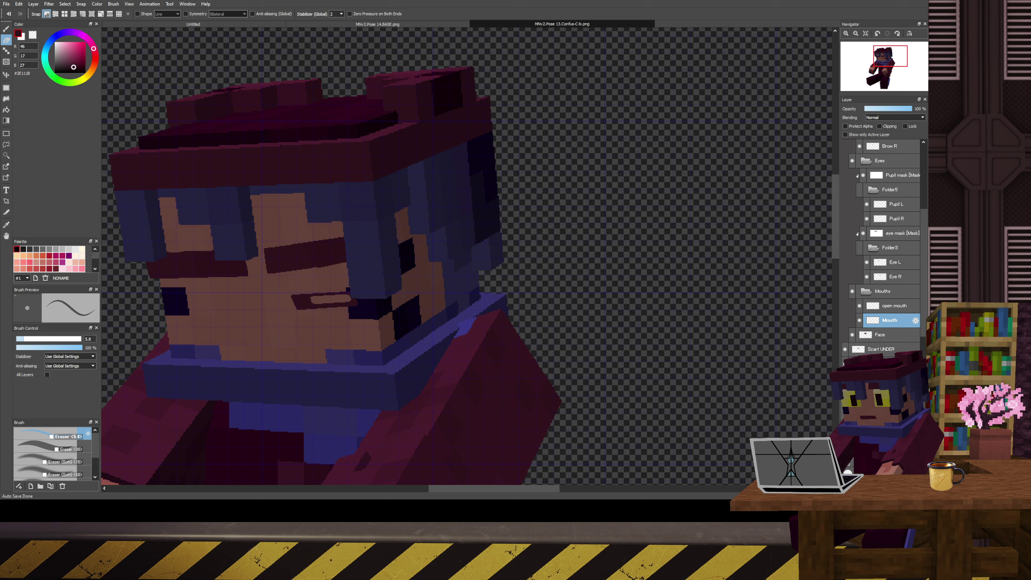
- Paste the MNv2.Pose 13 Confus expression image as a reference layer and place it at the top of the layer stack
key("ctrl+v")
scroll(885, 248, "up", 2)
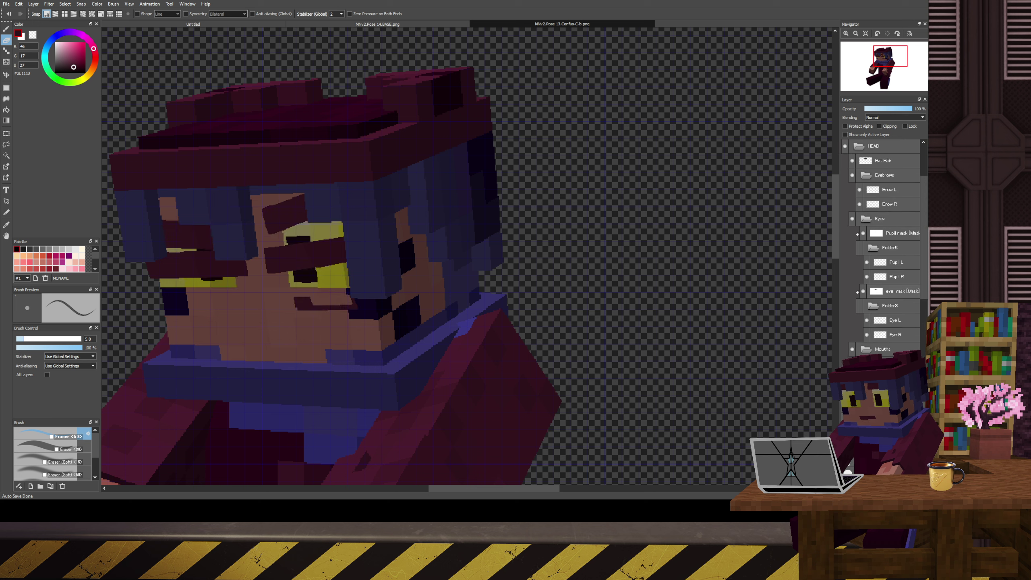
scroll(916, 334, "down", 1)
scroll(878, 136, "up", 5)
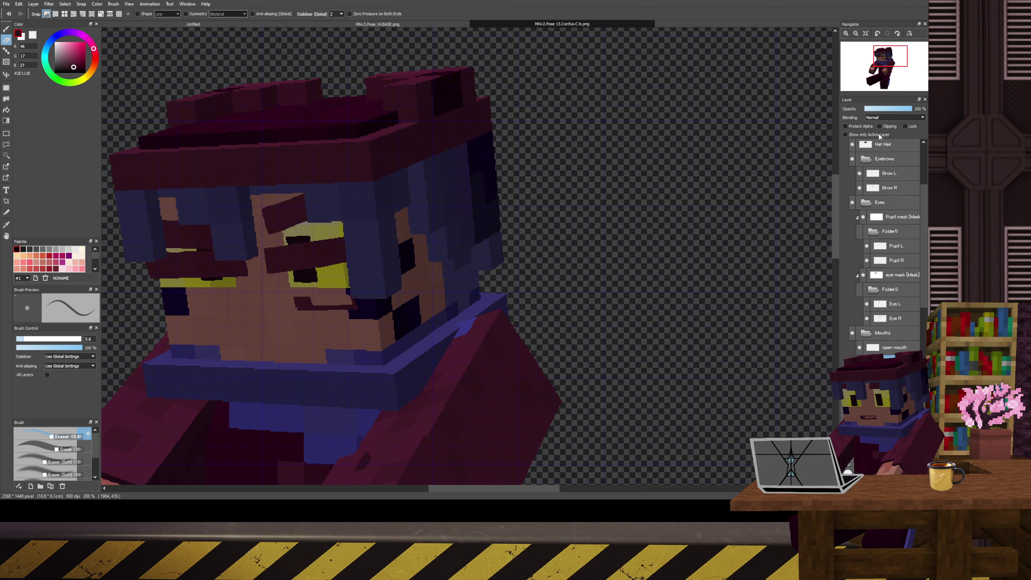
left_click_drag(878, 125, 877, 139)
- Compare the pasted expression with the current face by toggling its visibility, and set its opacity to 47%
left_click(845, 146)
left_click(845, 146)
left_click(845, 146)
left_click(845, 146)
left_click(845, 149)
left_click(845, 149)
left_click(846, 148)
left_click(845, 148)
left_click(845, 148)
left_click(845, 149)
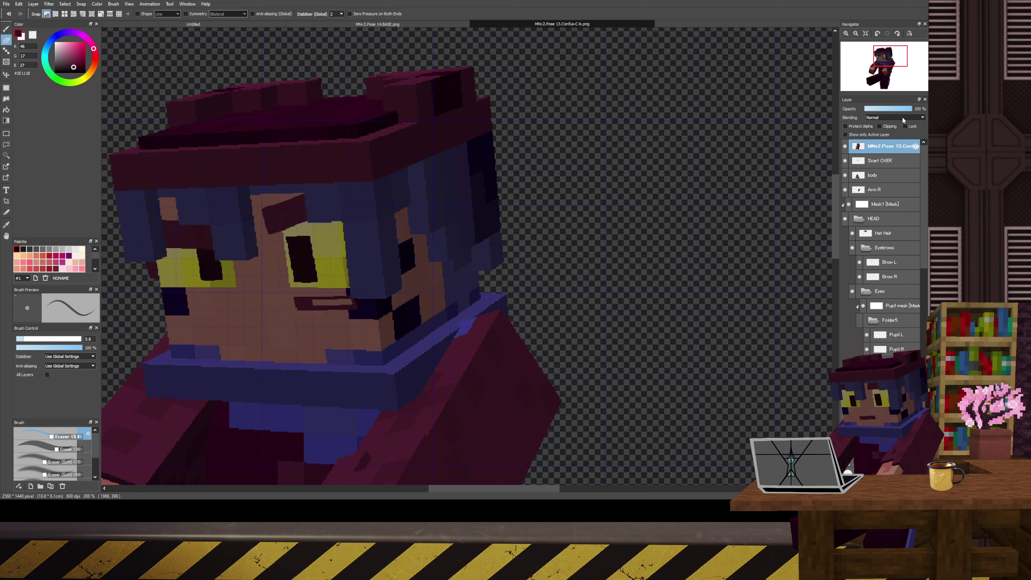
left_click_drag(905, 108, 887, 108)
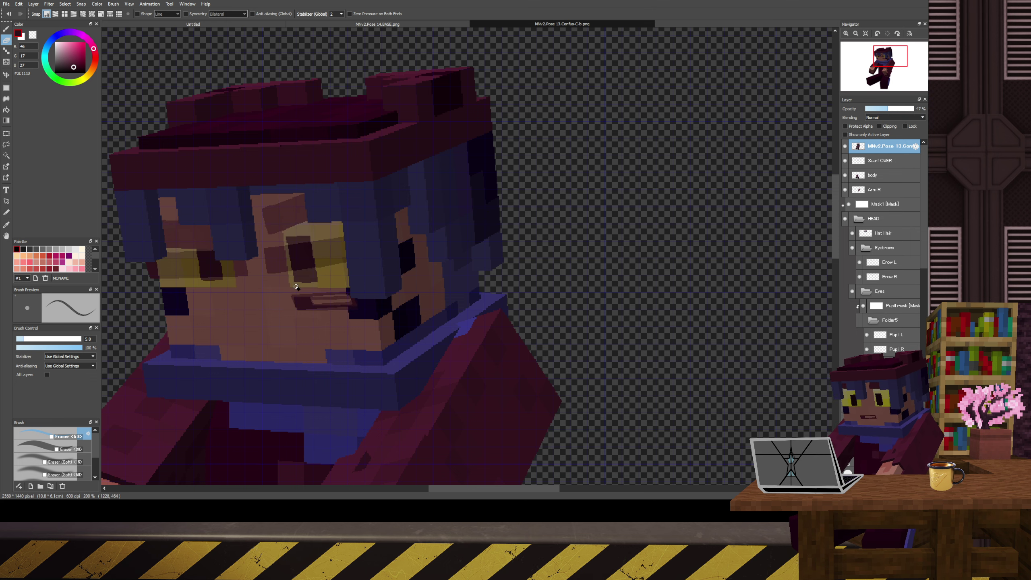
- Rotate the Mouths folder about 0.7 degrees and nudge it to line up with the mouth in the translucent reference
scroll(297, 286, "up", 2)
scroll(297, 287, "up", 2)
scroll(879, 268, "down", 4)
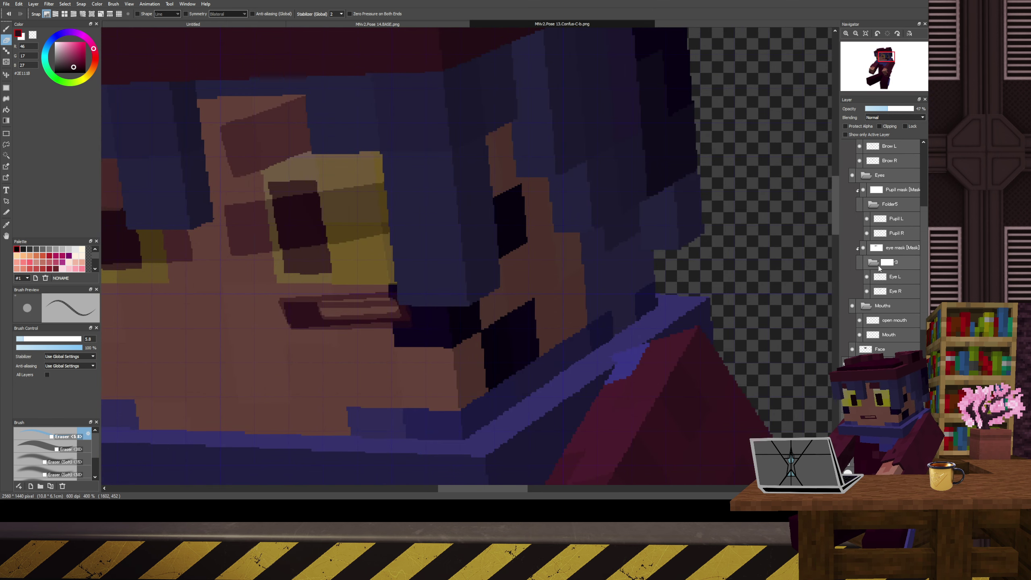
scroll(880, 268, "down", 3)
left_click(885, 263)
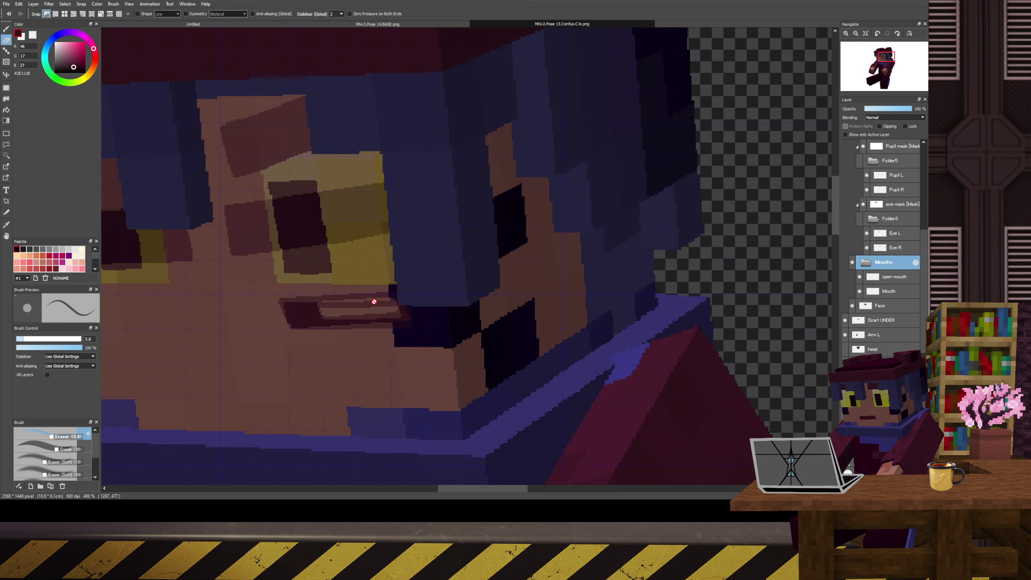
key("ctrl+t")
left_click_drag(373, 306, 374, 310)
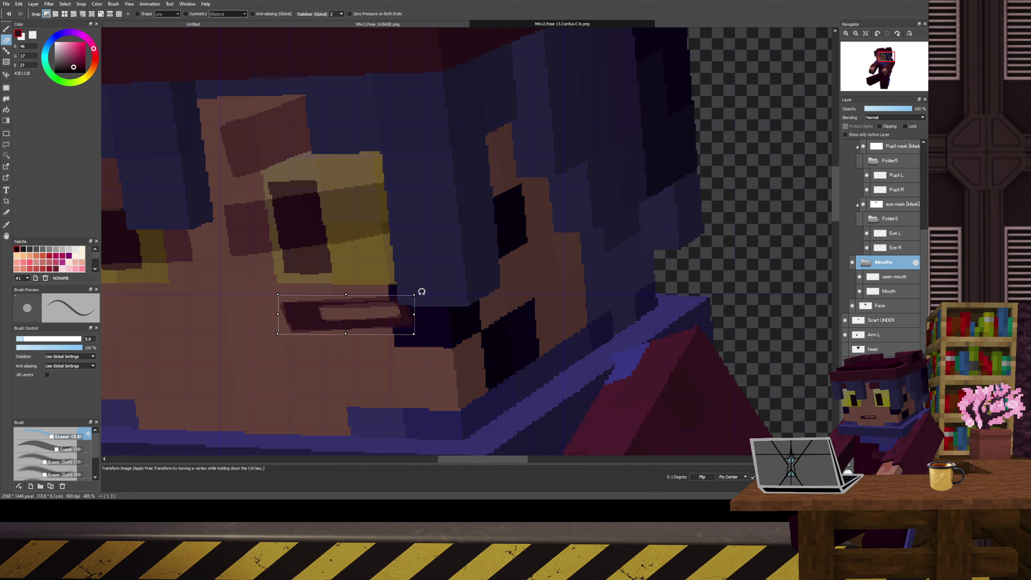
left_click_drag(422, 293, 425, 294)
left_click_drag(349, 317, 353, 318)
left_click_drag(428, 295, 427, 293)
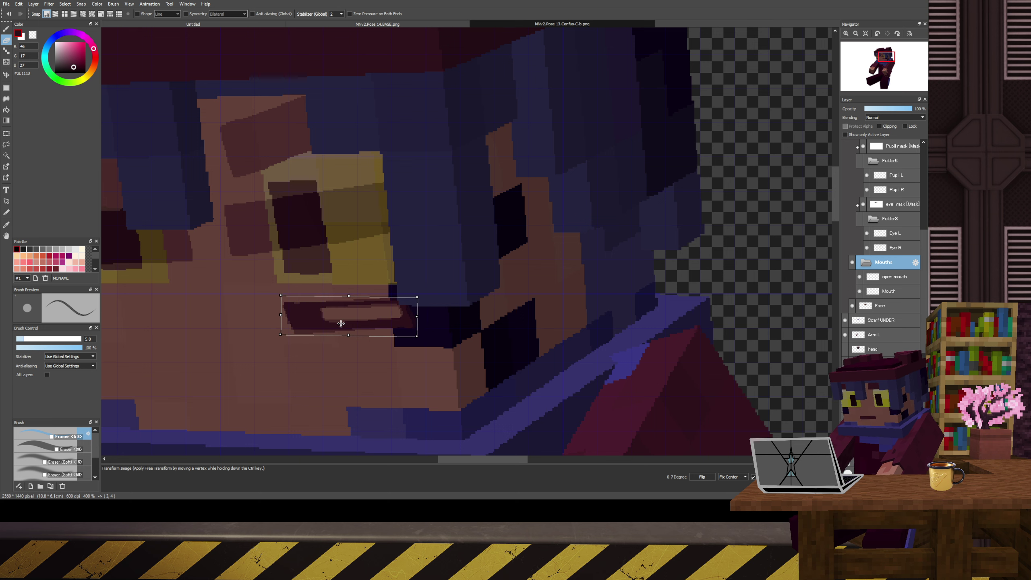
key("Return")
- Restore the reference layer's opacity to 100% and toggle its visibility to check the mouth's new position
scroll(341, 323, "up", 2)
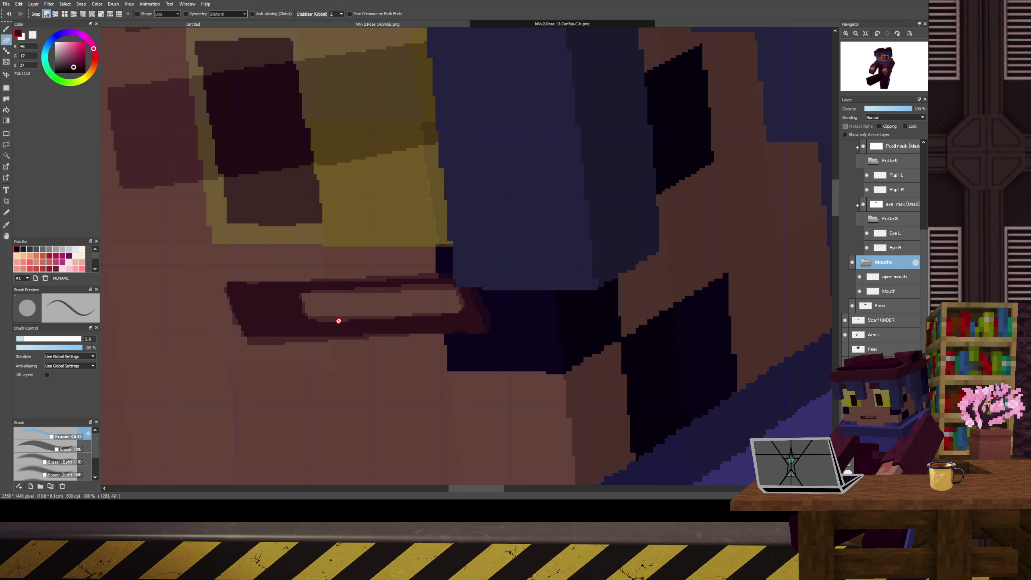
scroll(340, 322, "down", 4)
scroll(861, 172, "up", 4)
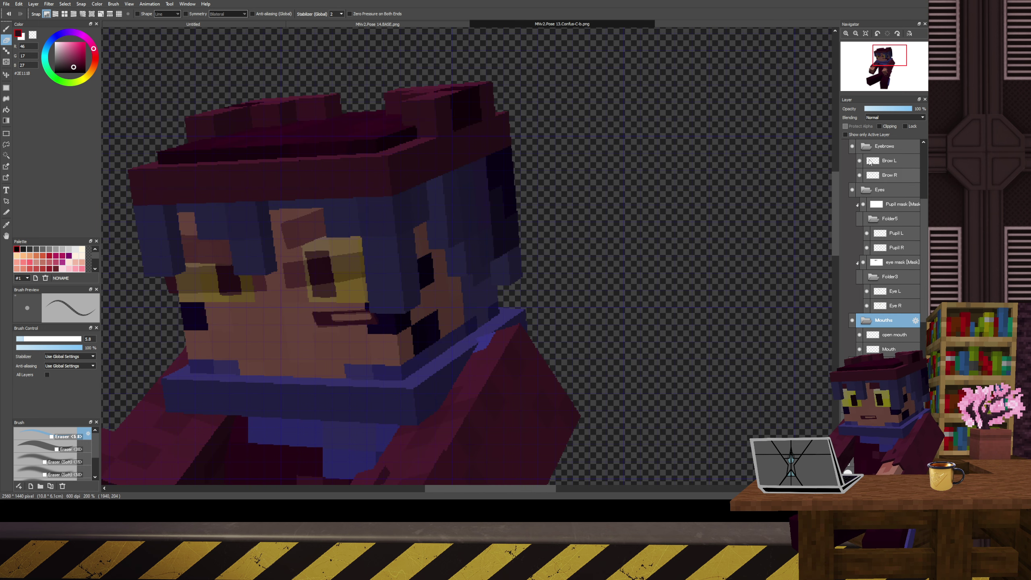
left_click(869, 149)
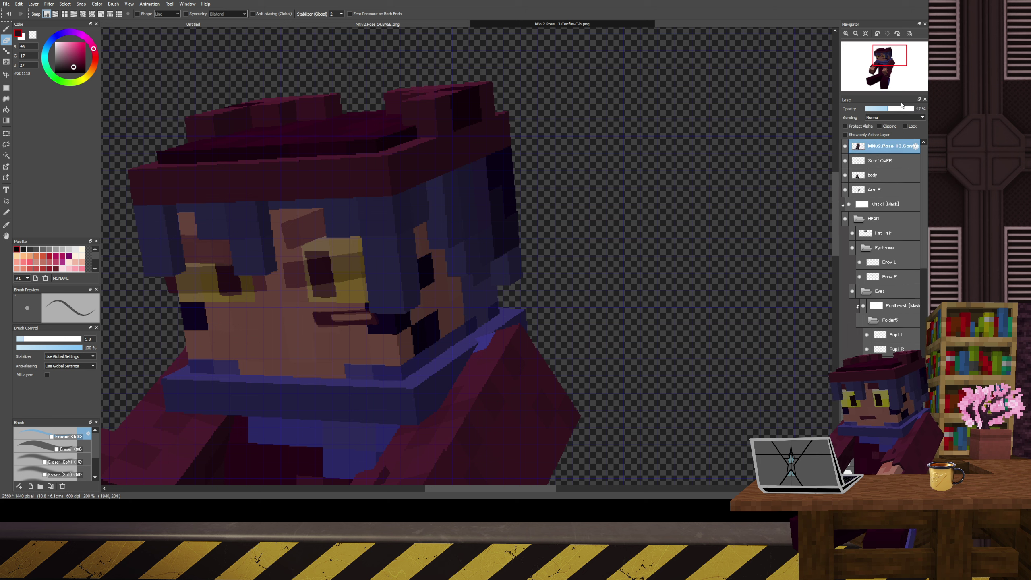
left_click(845, 147)
left_click(845, 147)
left_click(845, 147)
left_click(845, 147)
left_click(845, 147)
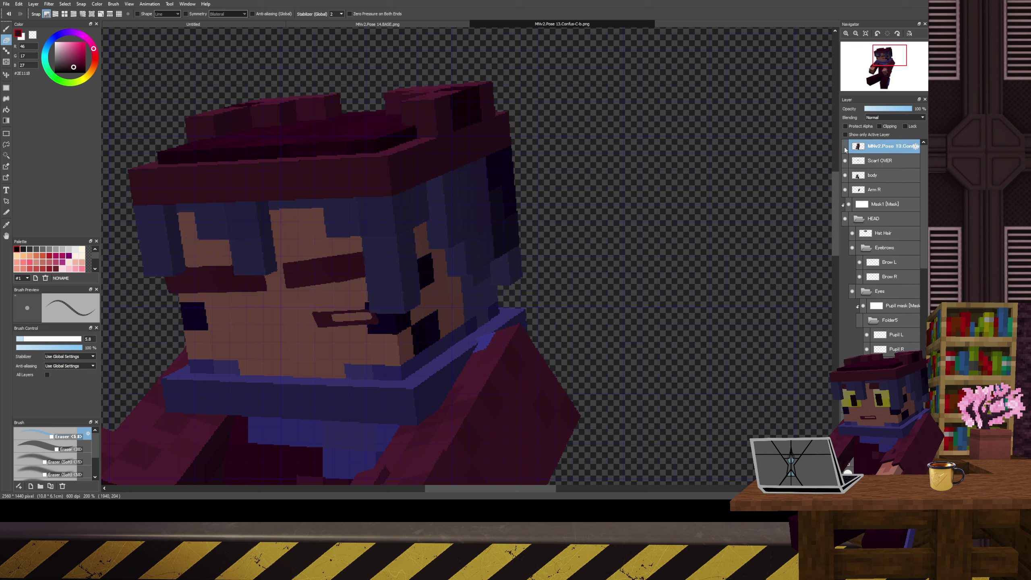
scroll(899, 221, "down", 2)
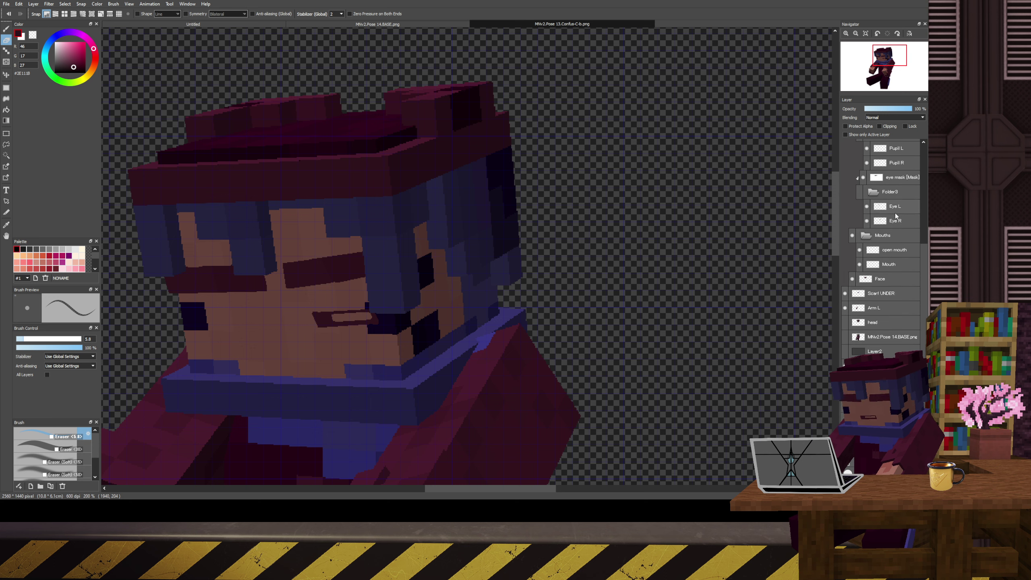
- Show the reference layer over the face again at roughly half opacity for a close comparison of the mouth
left_click_drag(895, 108, 890, 108)
scroll(870, 175, "up", 2)
left_click(845, 147)
scroll(327, 334, "up", 5)
scroll(881, 315, "down", 1)
scroll(881, 315, "down", 2)
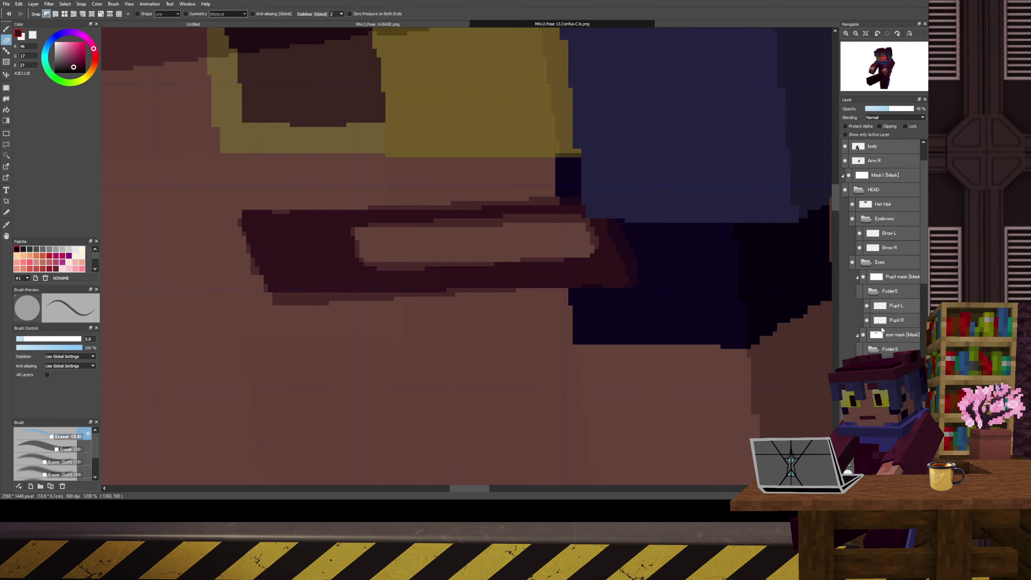
scroll(393, 320, "down", 2)
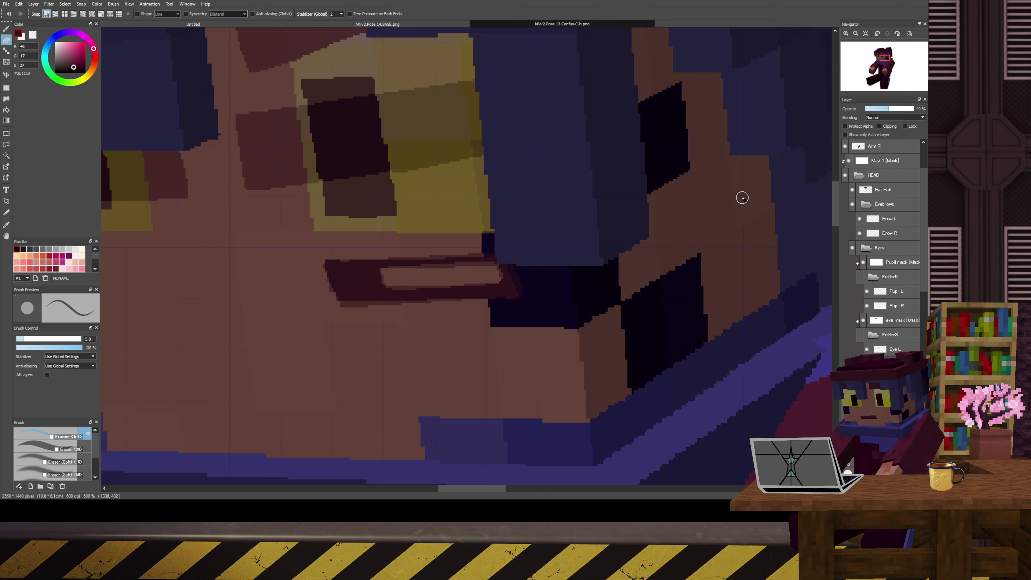
- Select the Mouth layer and fill the translucent pixels along the mouth's outer edges with the pen in dark maroon #2E111B
scroll(850, 147, "up", 3)
left_click(849, 147)
left_click(850, 147)
scroll(877, 308, "down", 8)
left_click(888, 263)
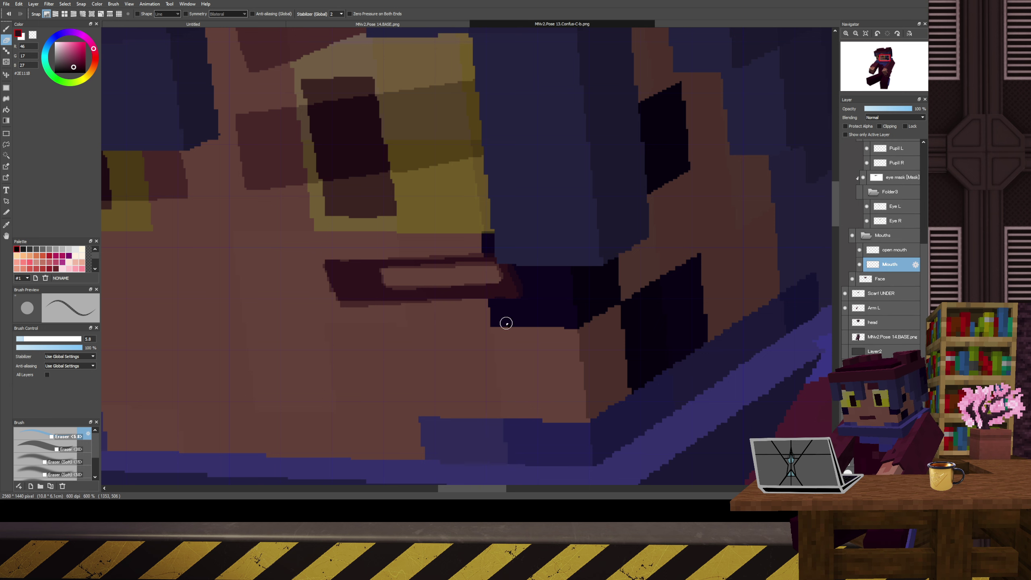
scroll(437, 316, "up", 2)
left_click_drag(323, 289, 653, 288)
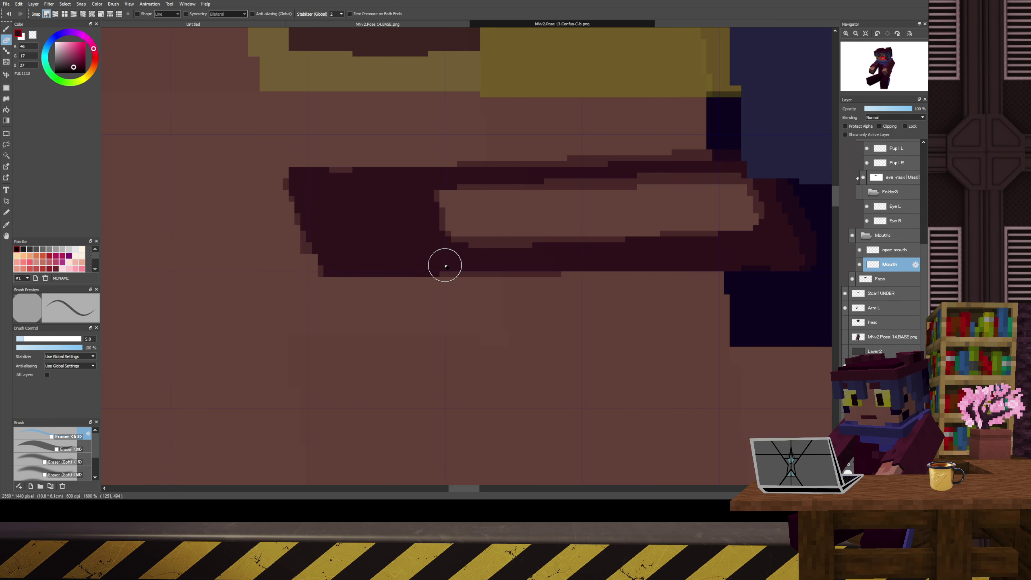
key("b")
left_click_drag(515, 270, 554, 272)
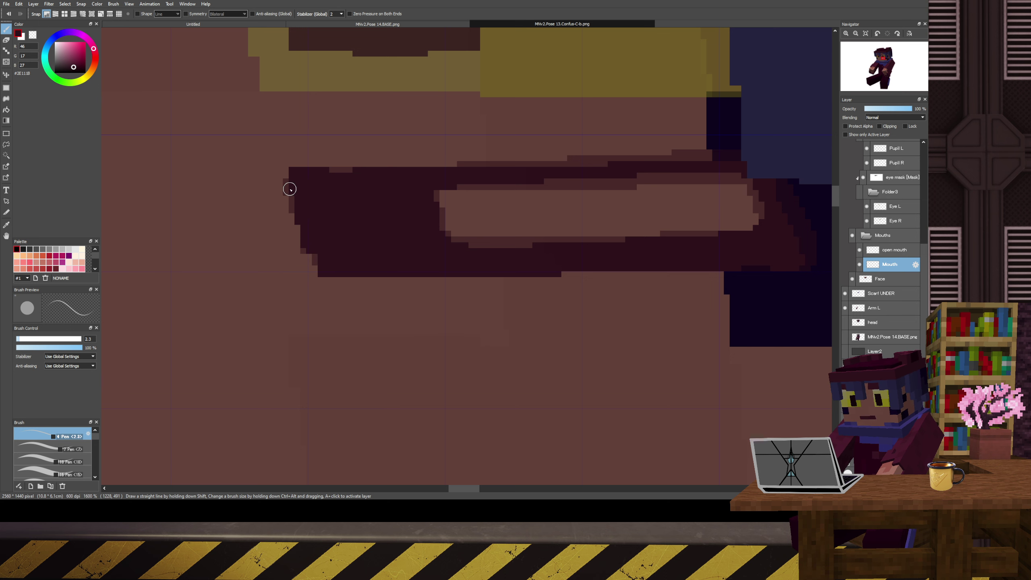
scroll(418, 188, "down", 5)
scroll(417, 188, "up", 5)
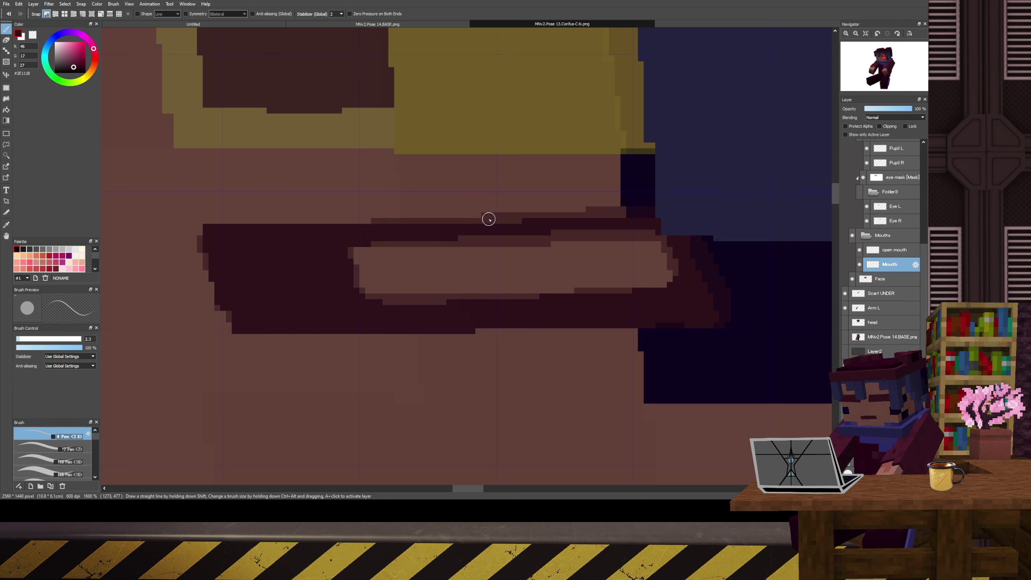
scroll(618, 220, "down", 4)
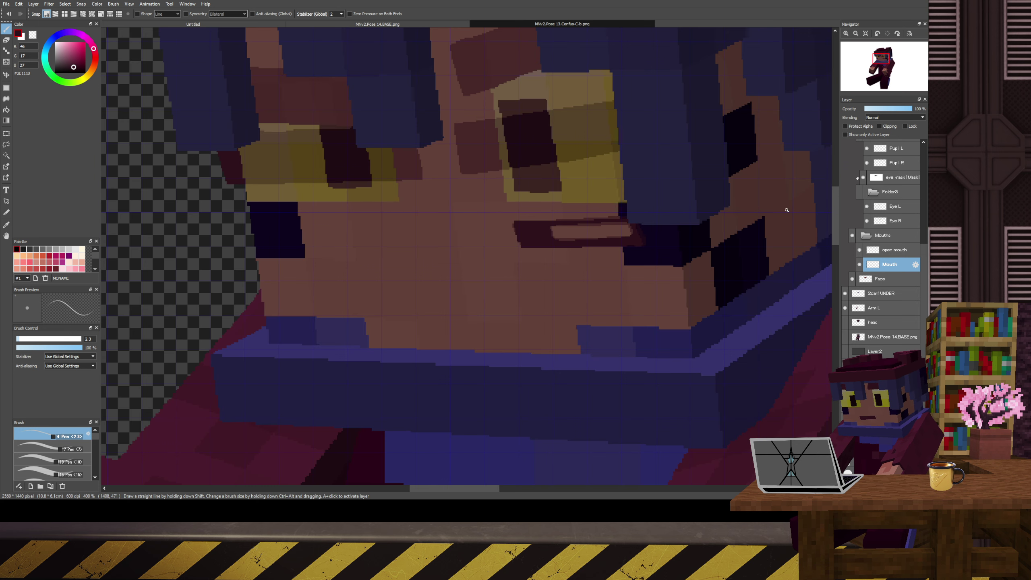
- Toggle the translucent reference layer's visibility to compare it with the retouched mouth
scroll(899, 183, "up", 5)
left_click(846, 147)
left_click(845, 147)
left_click(845, 152)
left_click(846, 153)
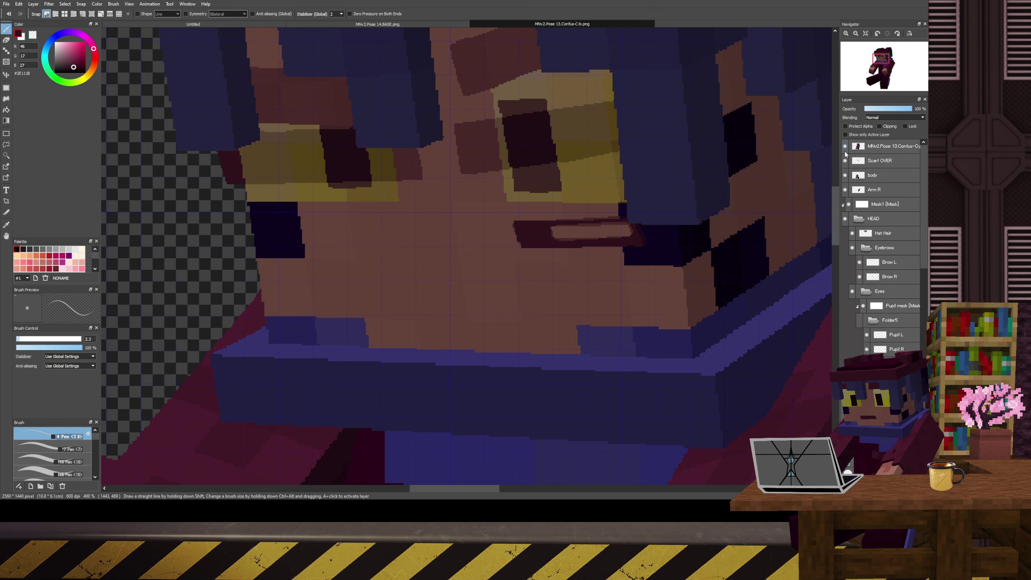
- Restore the expression reference layer's opacity to 100% and hide the layer
scroll(684, 271, "down", 4)
scroll(686, 271, "up", 4)
key("space")
left_click_drag(608, 269, 517, 313)
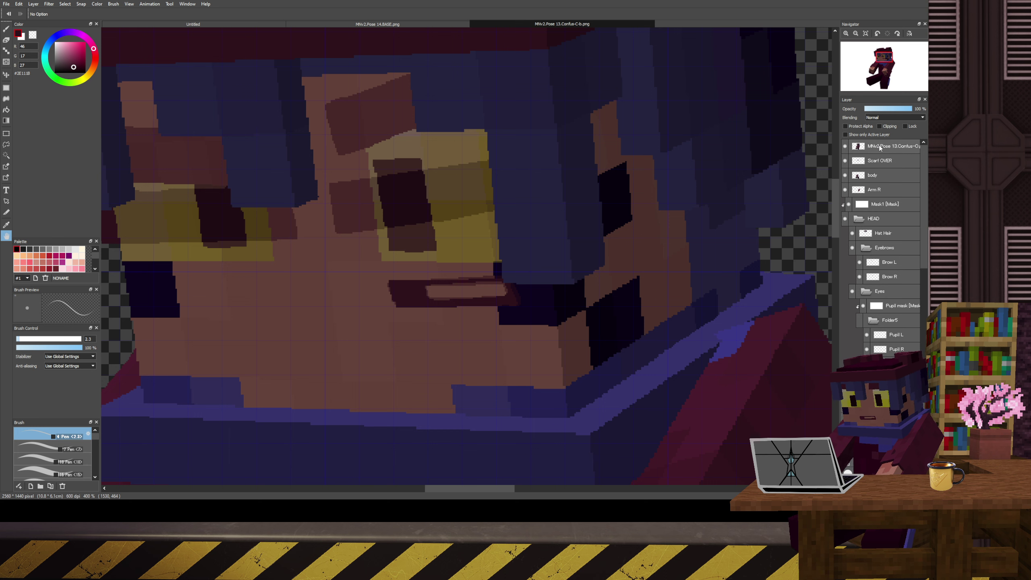
left_click(858, 150)
left_click(844, 146)
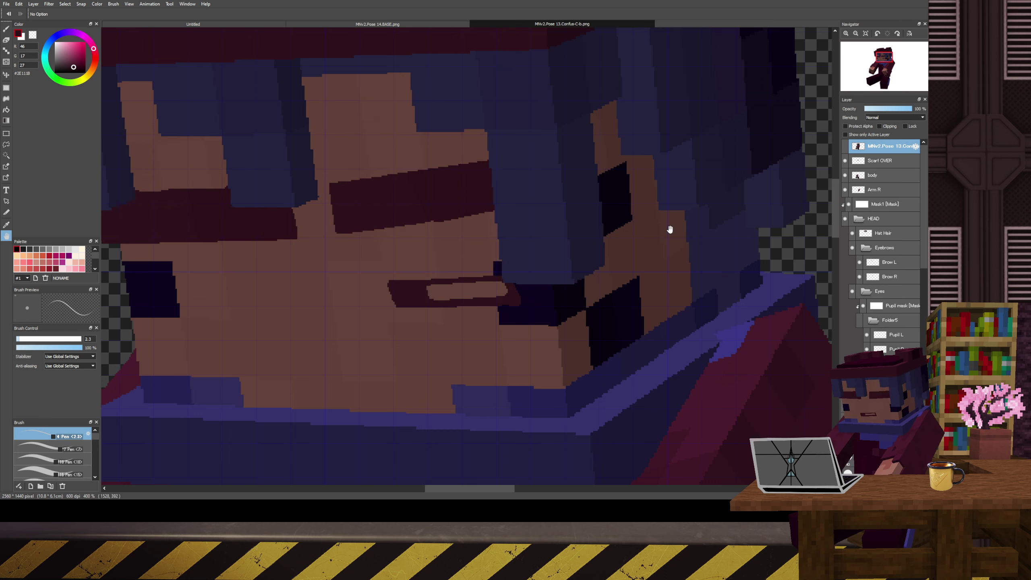
- Save the blinking face with the retouched mouth as a separate image named MNv2.Pose 13.Confus-O-b.png
scroll(561, 280, "down", 4)
key("ctrl+shift")
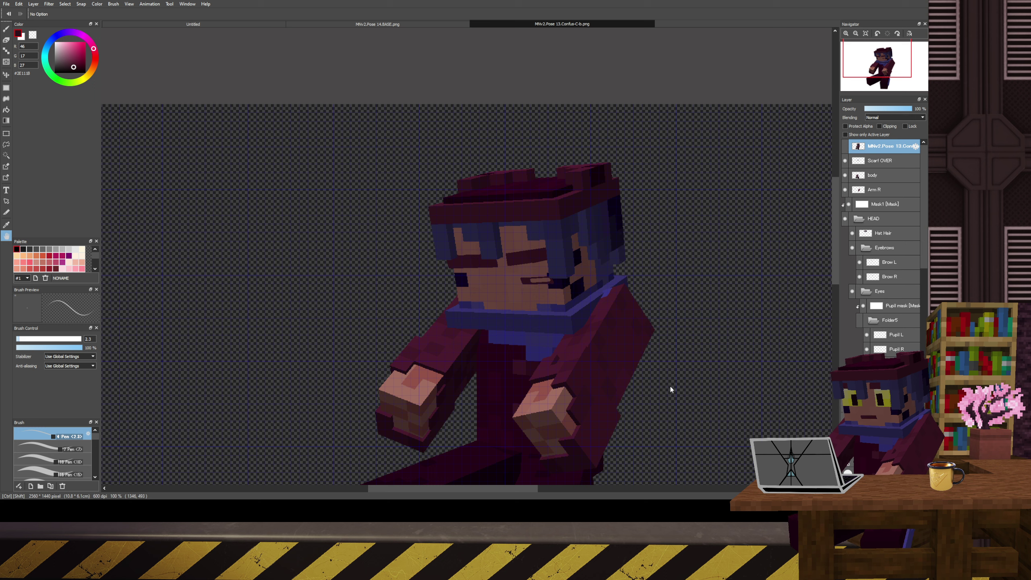
left_click(464, 265)
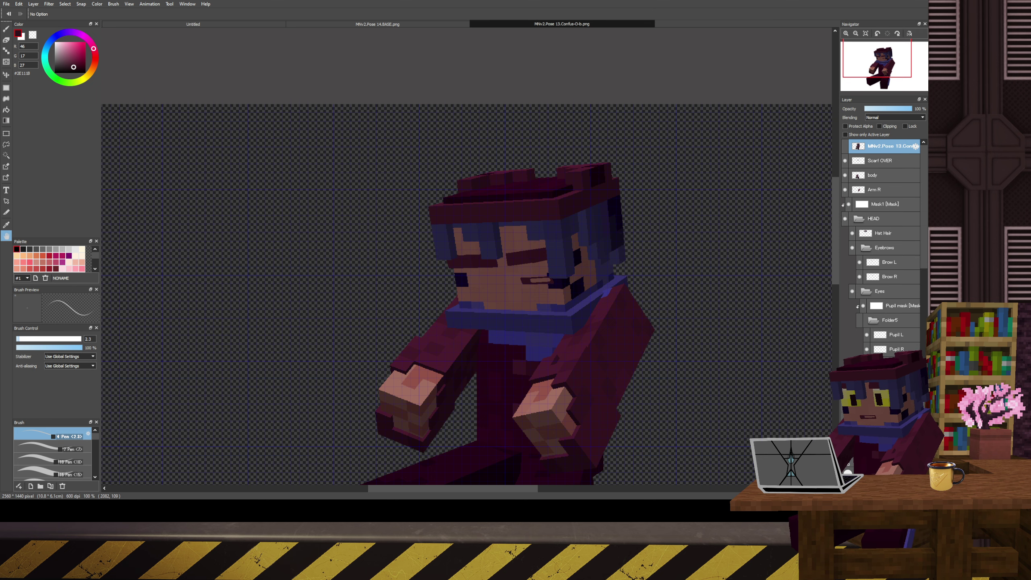
- Open MNv2.Pose 13.Confus-O.png and move its layer a few pixels down and left so the sleeve's corner matches the previous image
left_click_drag(1030, 25, 684, 25)
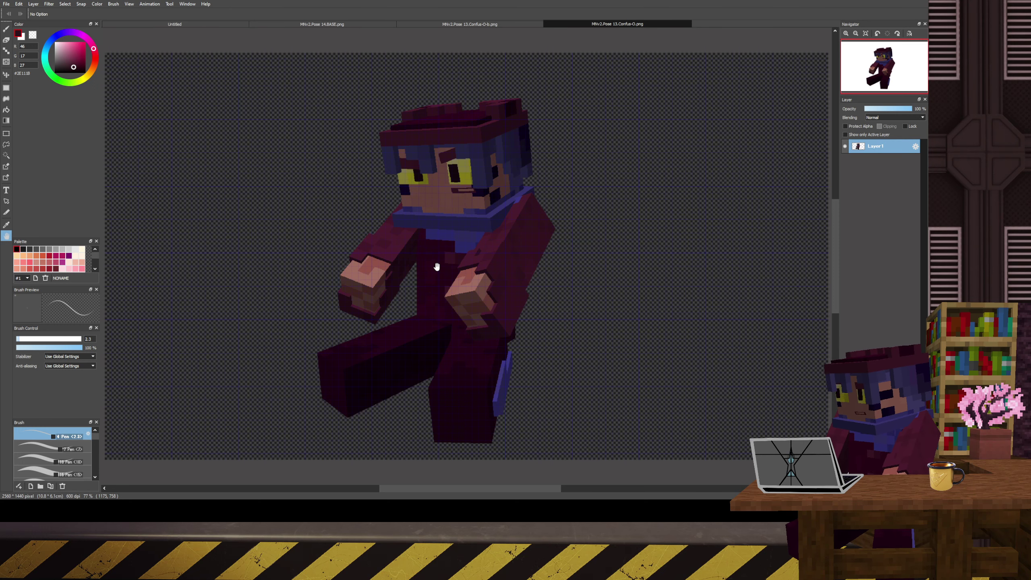
scroll(433, 246, "up", 1)
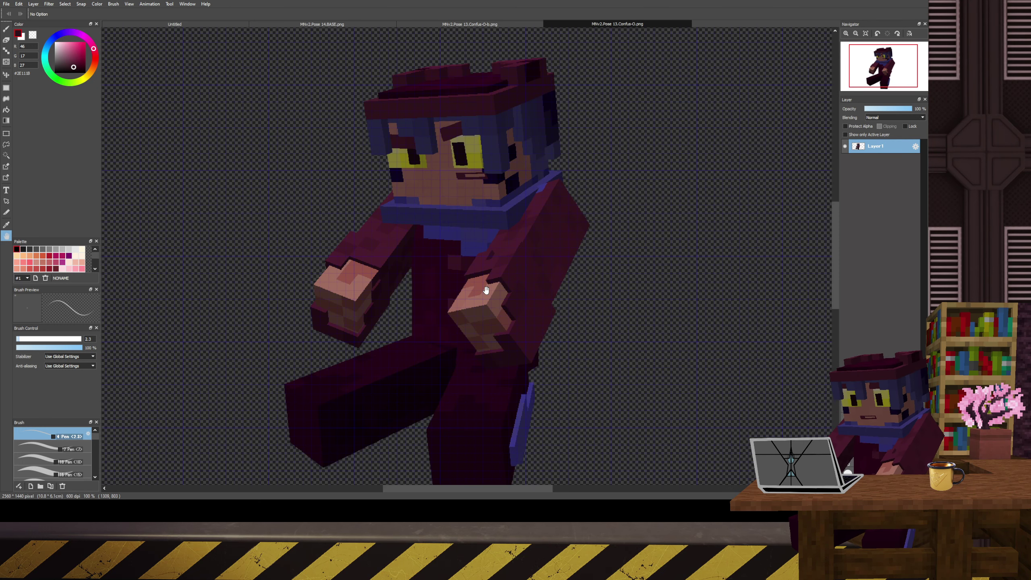
key("v")
scroll(374, 251, "up", 10)
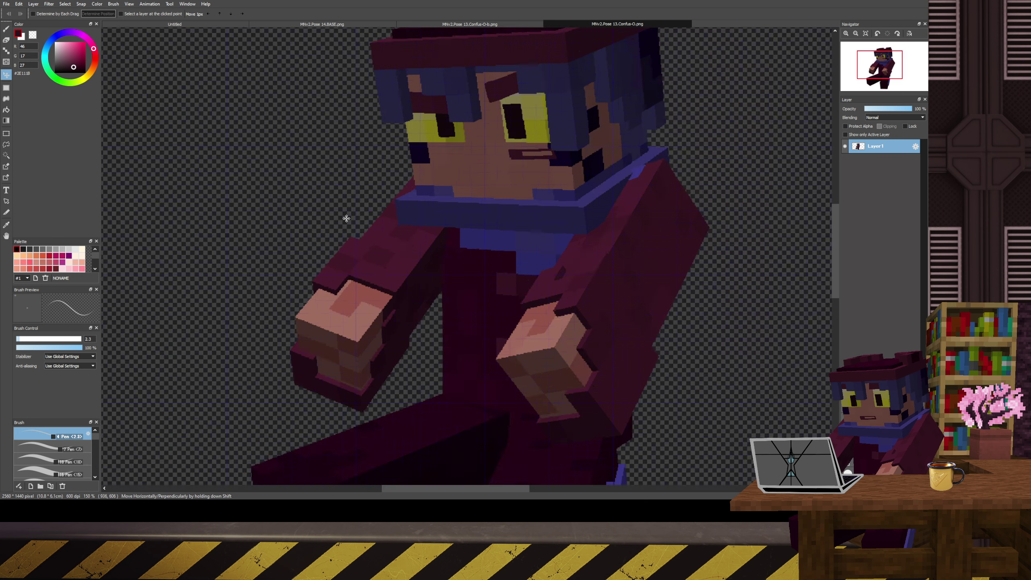
scroll(374, 278, "up", 2)
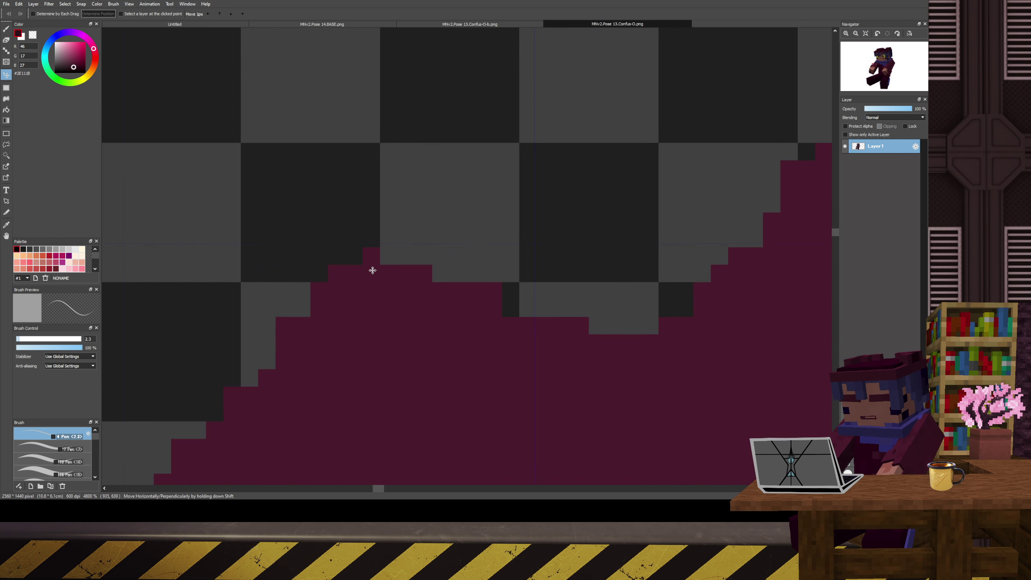
left_click_drag(373, 280, 365, 324)
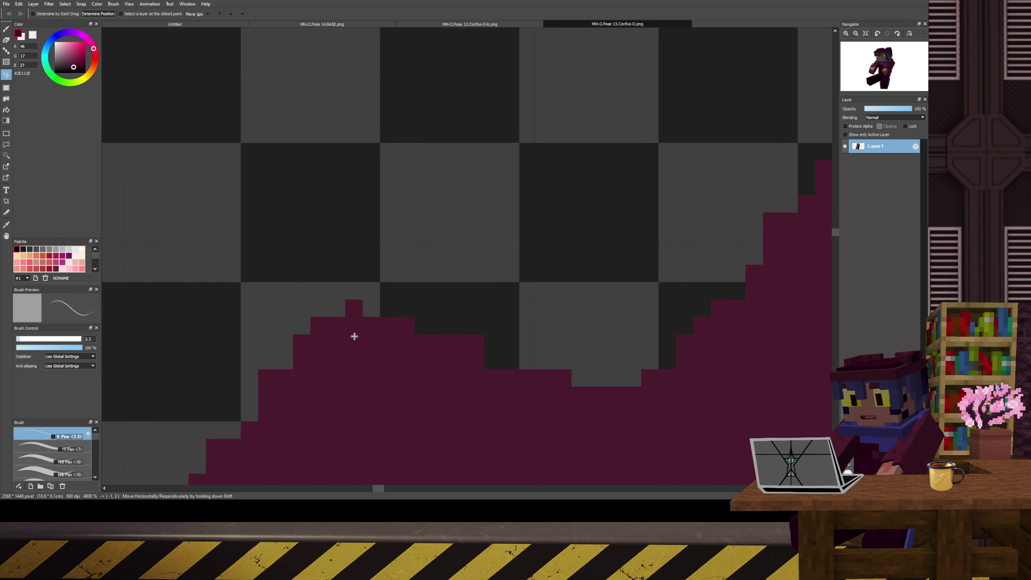
left_click_drag(354, 336, 346, 337)
scroll(349, 338, "down", 12)
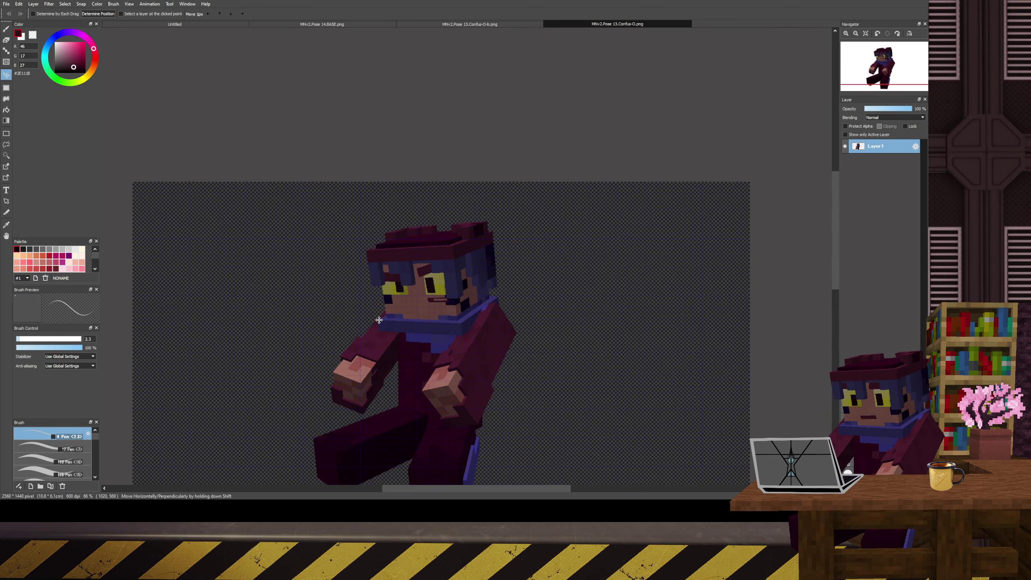
left_click_drag(394, 321, 431, 249)
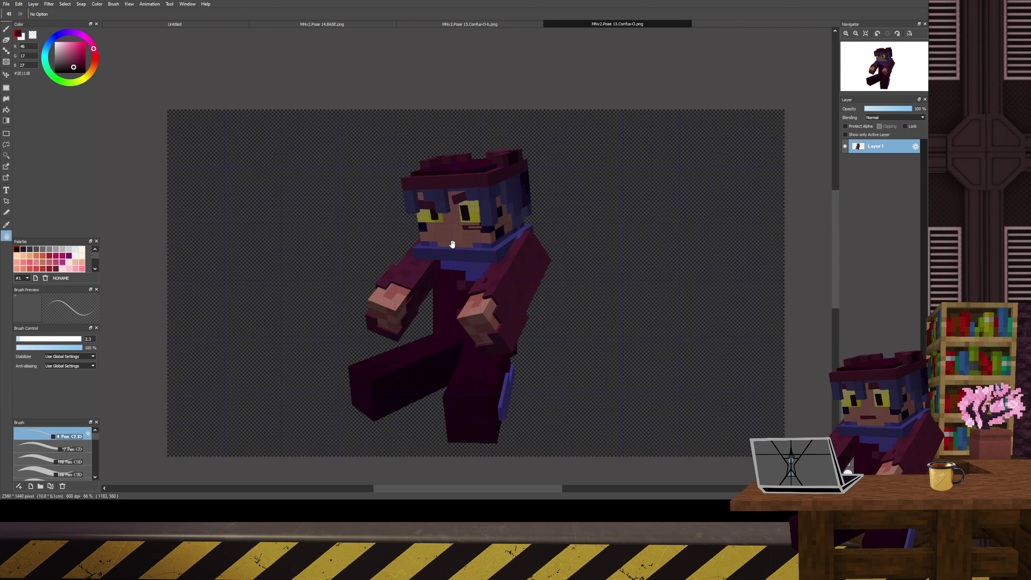
scroll(452, 245, "up", 2)
scroll(452, 243, "down", 3)
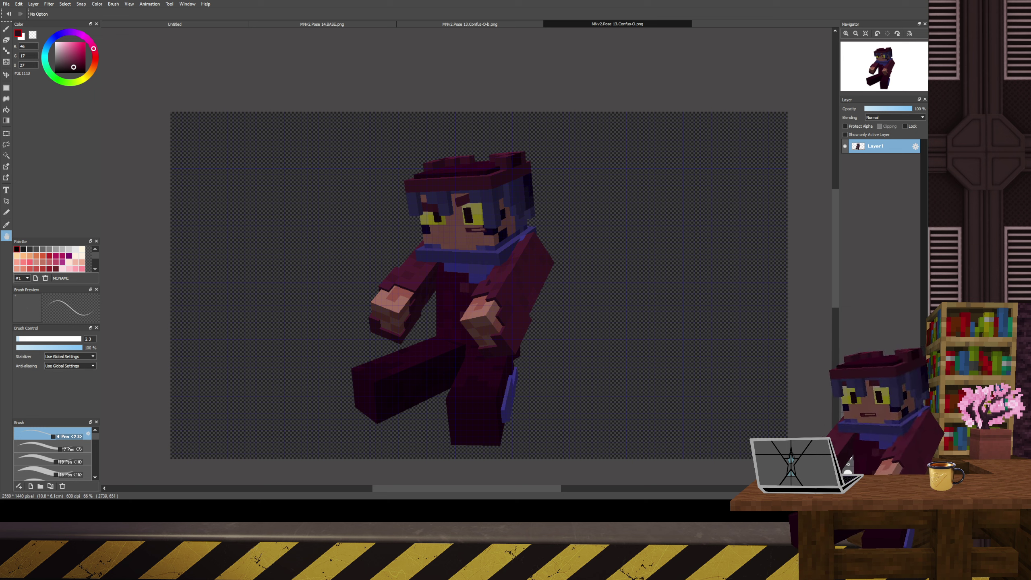
- Add the closed-mouth confused image as a new layer and move it a few pixels to line up with the open-mouth Layer1
key("ctrl+v")
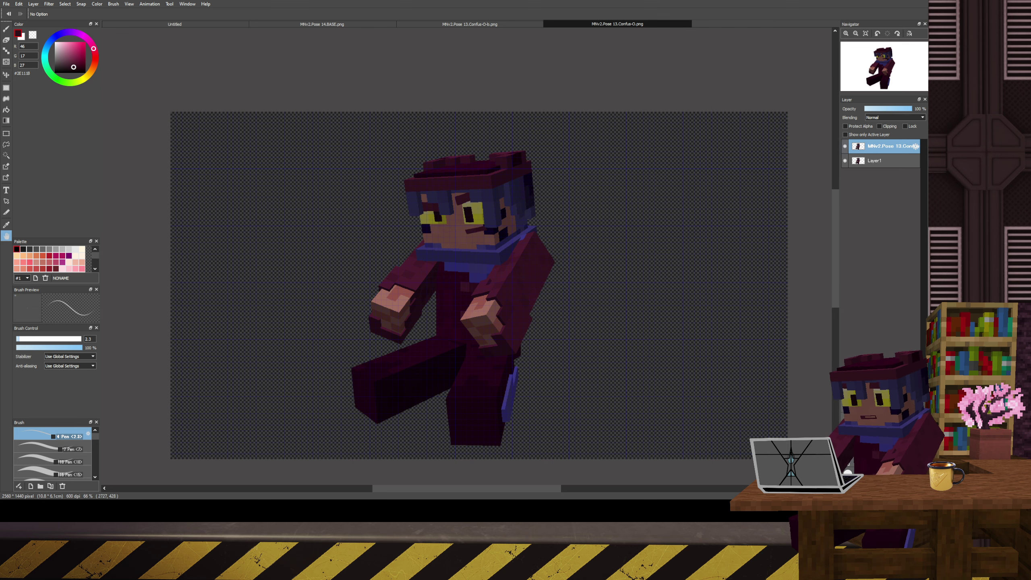
left_click(845, 147)
left_click(845, 147)
left_click(846, 147)
left_click(846, 146)
scroll(457, 224, "up", 2)
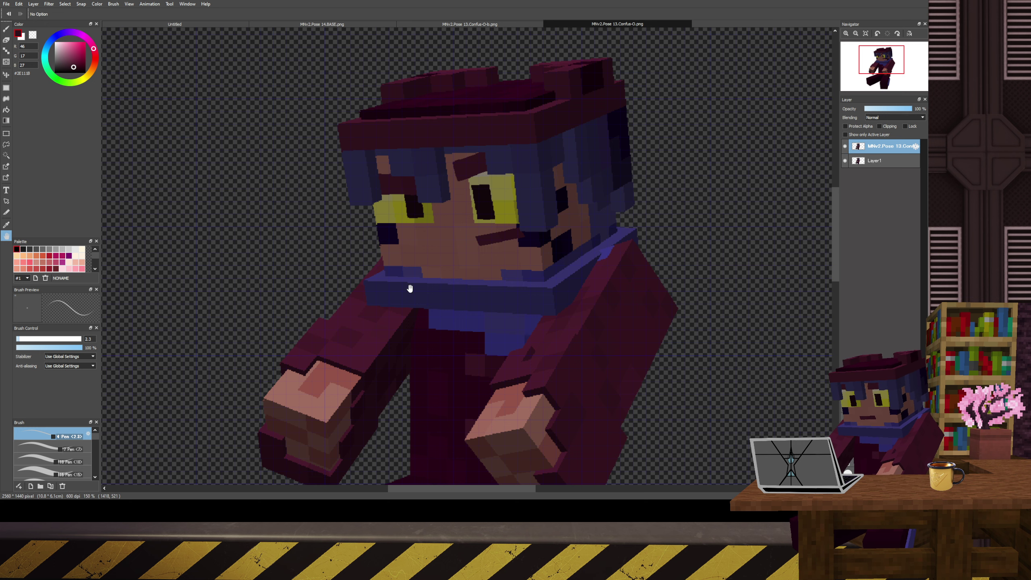
scroll(304, 303, "up", 6)
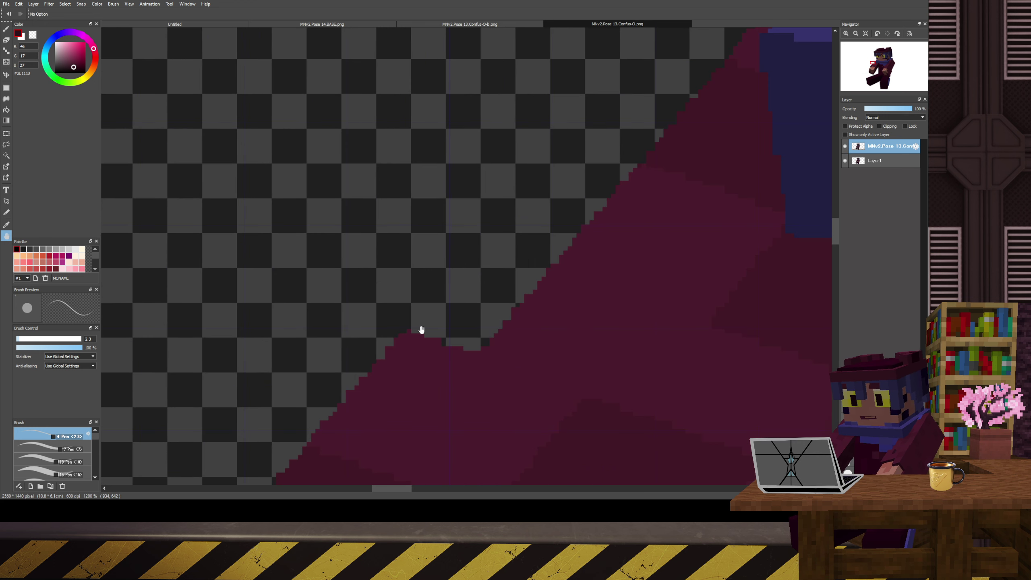
scroll(412, 334, "up", 3)
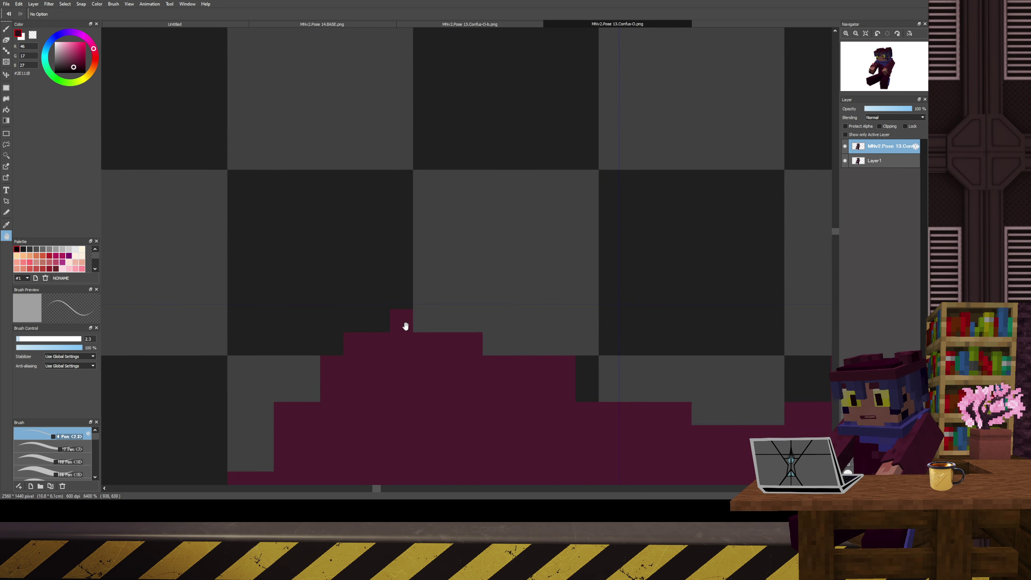
scroll(430, 362, "down", 2)
key("v")
left_click_drag(441, 413, 409, 423)
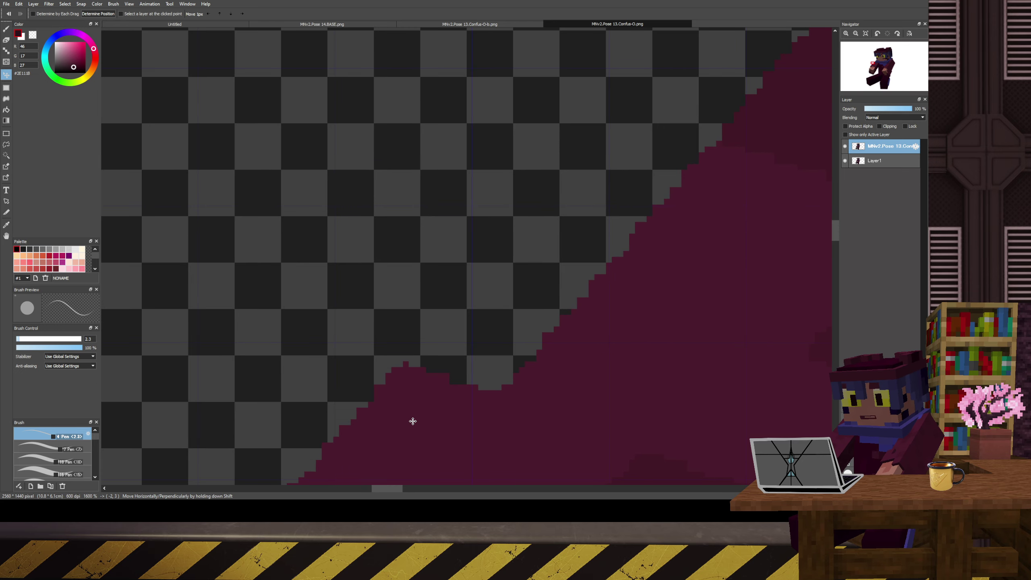
scroll(410, 362, "up", 3)
- Toggle the closed-mouth layer's visibility to check its alignment against the open-mouth layer around the sleeve, face and whole body
left_click(845, 145)
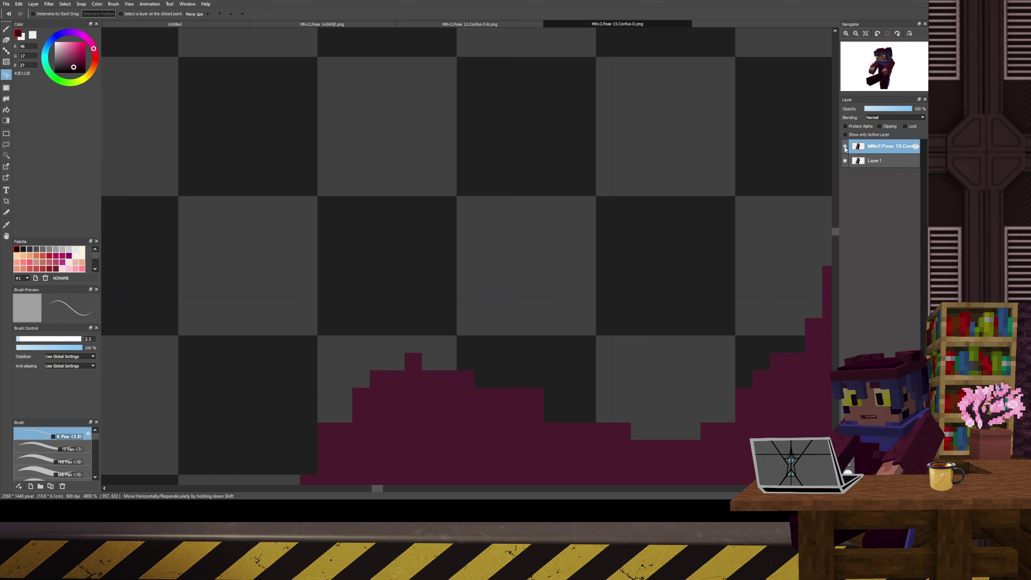
scroll(692, 280, "down", 10)
key("space")
left_click_drag(696, 274, 421, 260)
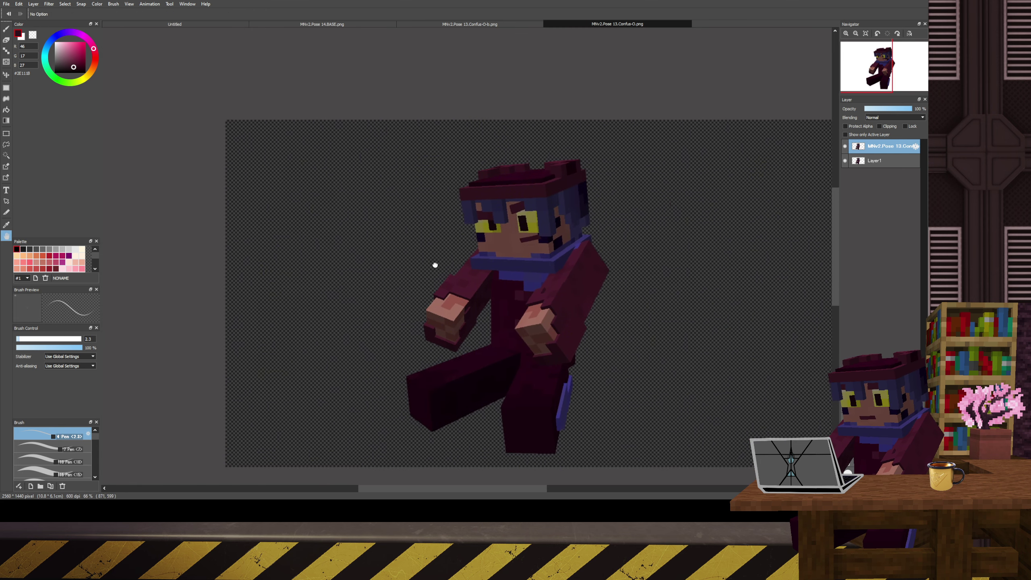
scroll(421, 260, "up", 2)
left_click(846, 146)
left_click(846, 146)
left_click(846, 146)
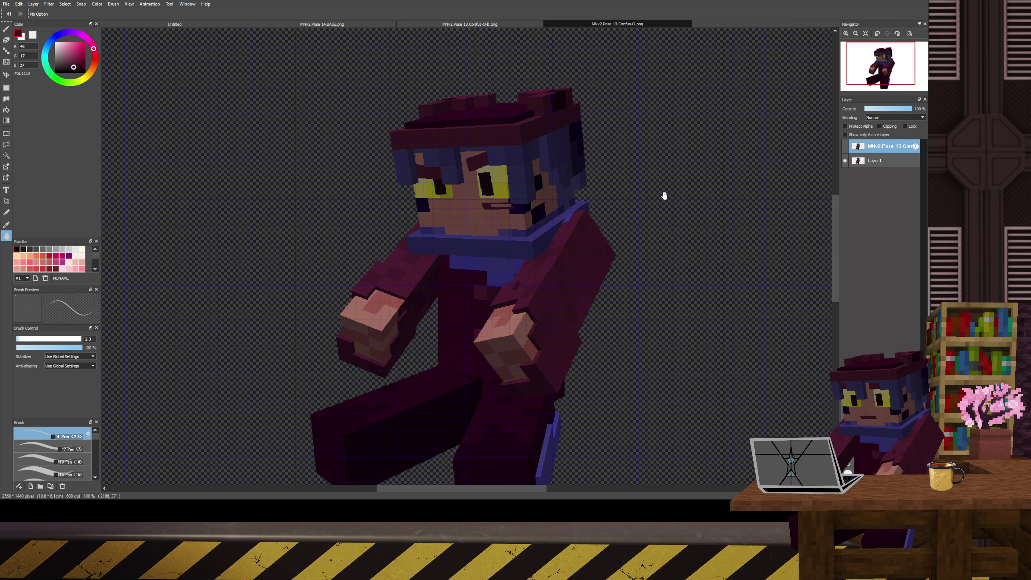
scroll(508, 201, "up", 2)
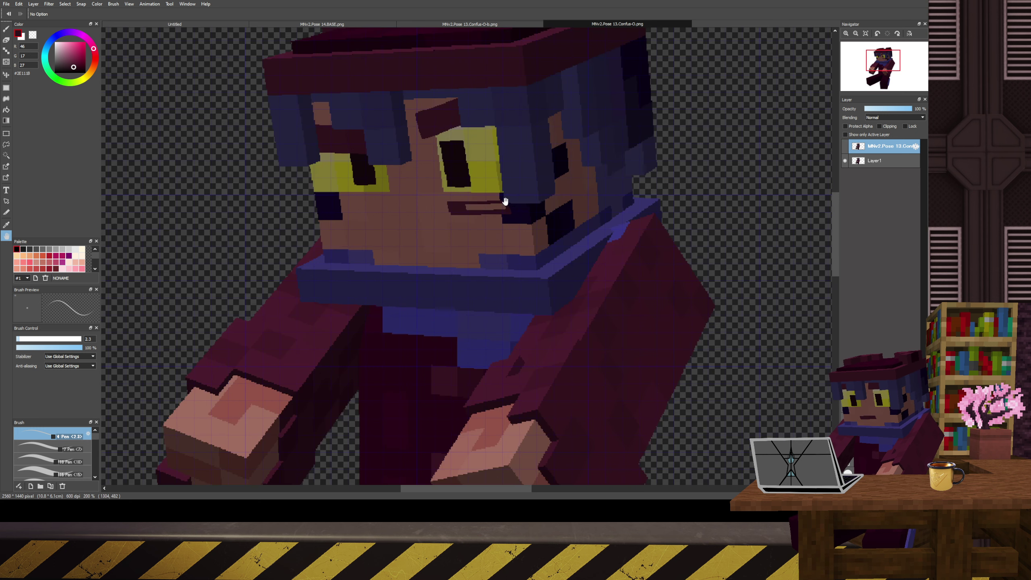
left_click(845, 146)
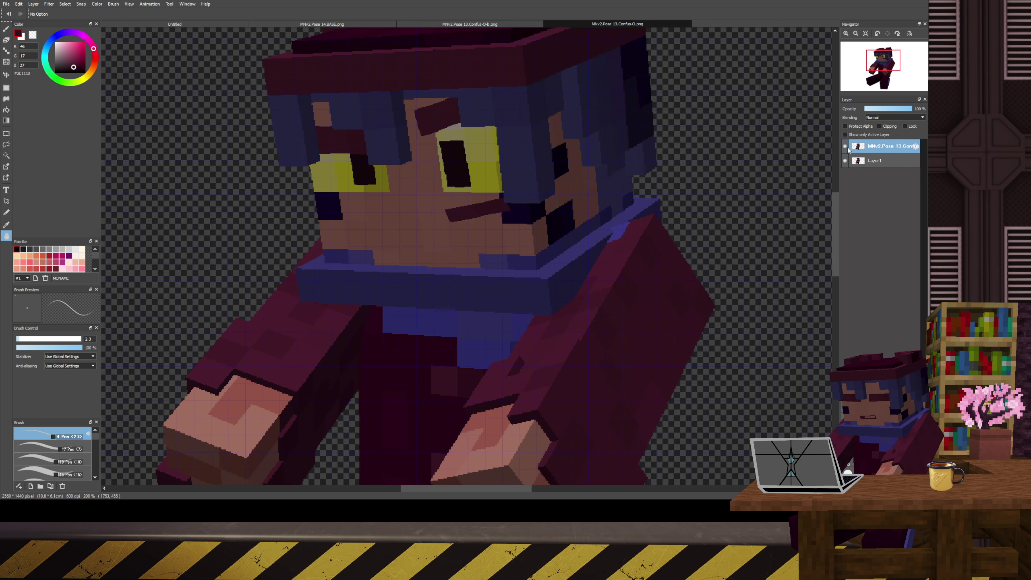
left_click(846, 146)
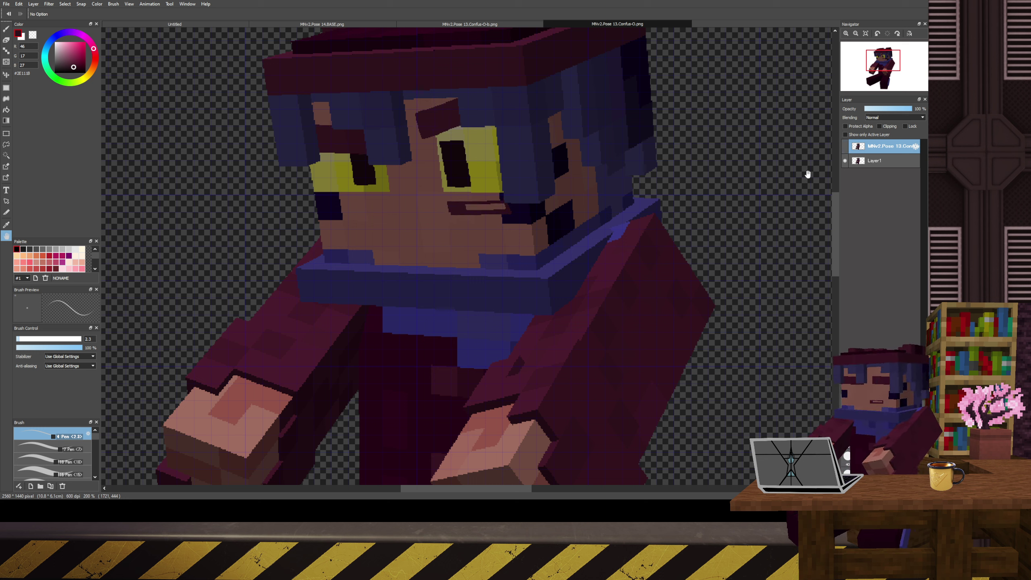
left_click(845, 146)
scroll(810, 178, "down", 1)
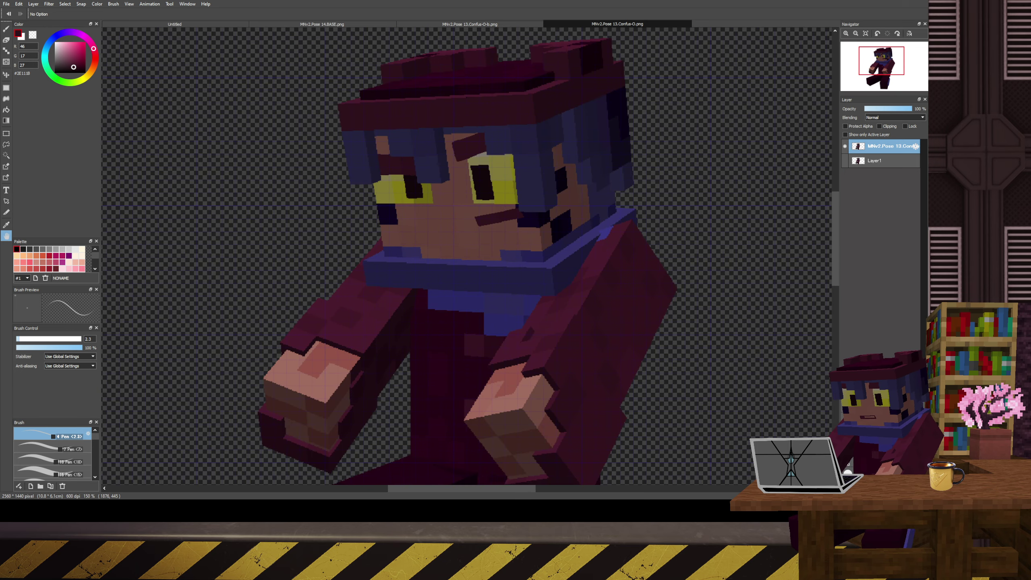
- Add the blinking closed-mouth image as another layer and align its sleeve edge with the layers below
key("ctrl+v")
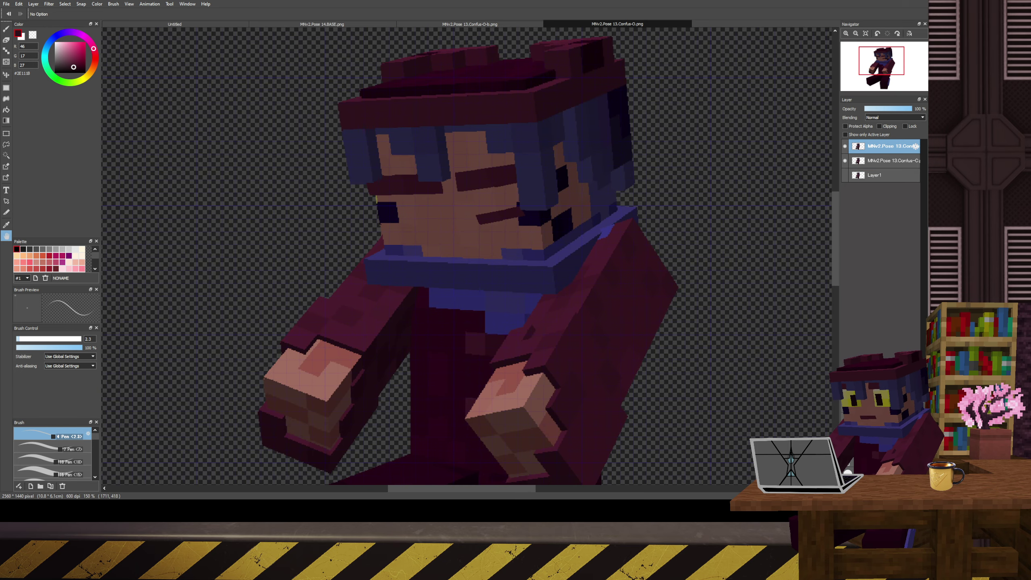
scroll(313, 275, "up", 5)
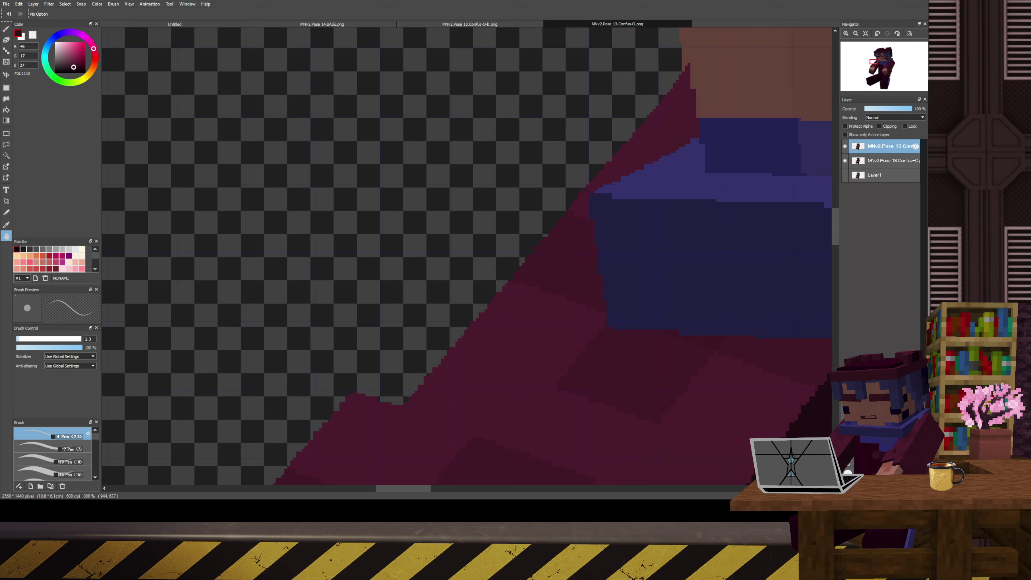
left_click_drag(371, 413, 413, 380)
key("v")
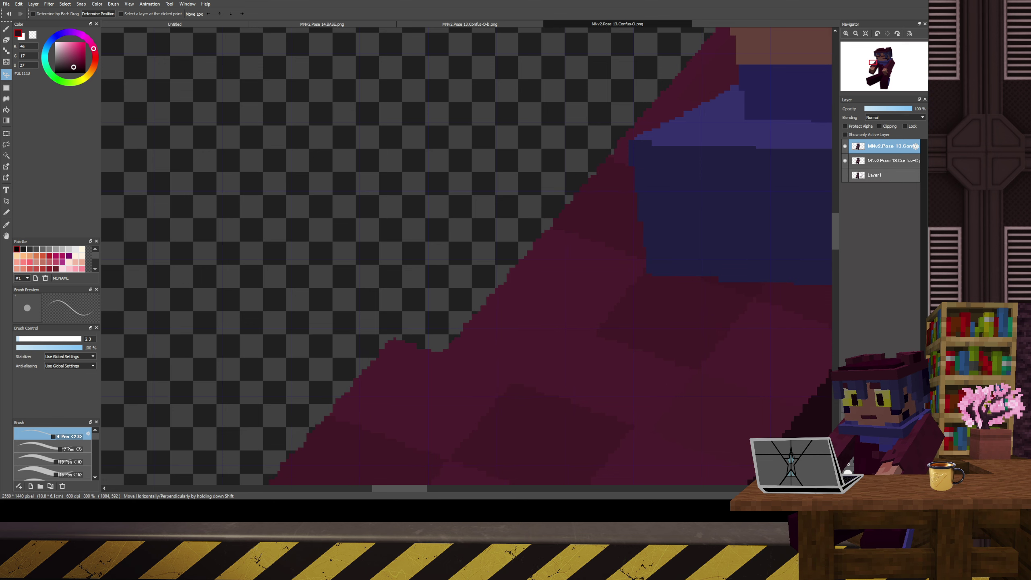
scroll(639, 258, "down", 5)
key("h")
left_click_drag(690, 250, 519, 258)
- Show only the open-mouth Layer1 and save the aligned image as MNv2.Pose 13.Confus-O.png
key("ctrl+shift+s")
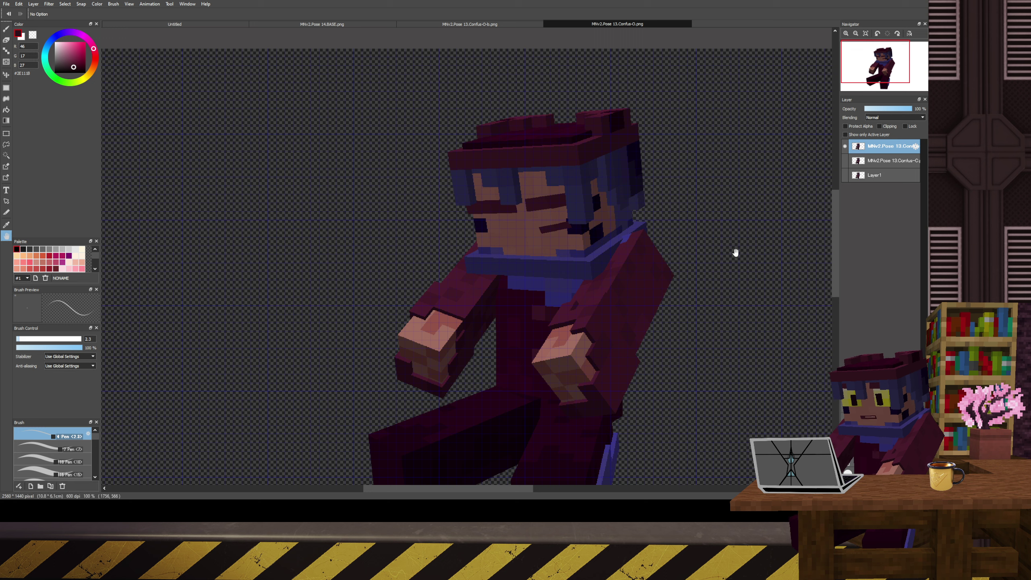
left_click(845, 161)
left_click(845, 146)
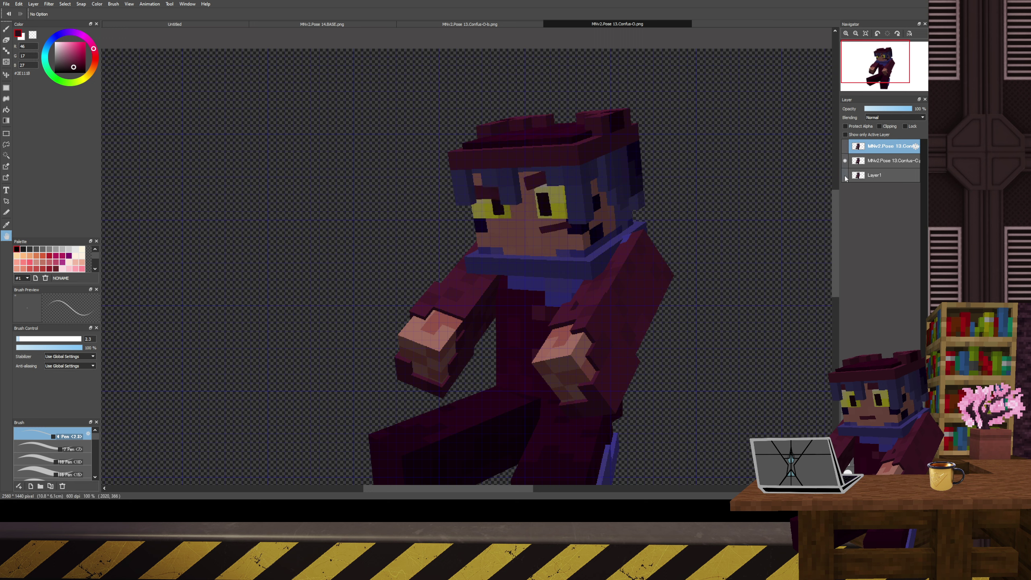
left_click(872, 162)
left_click(845, 162)
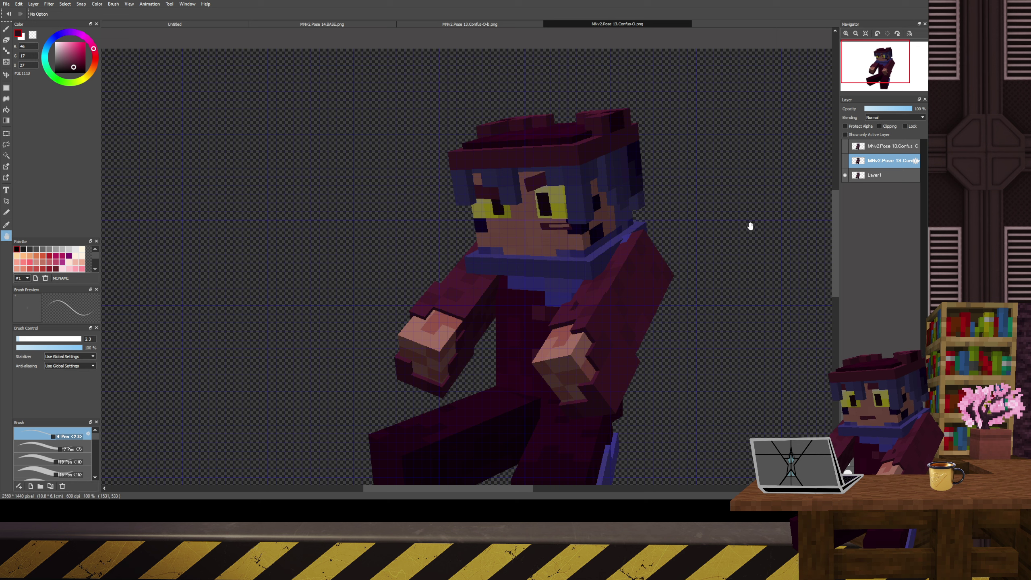
- Save the closed-mouth layer alone as MNv2.Pose 13.Confus-C.png and the blinking closed-mouth layer alone as MNv2.Pose 13.Confus-C-b.png
left_click(846, 161)
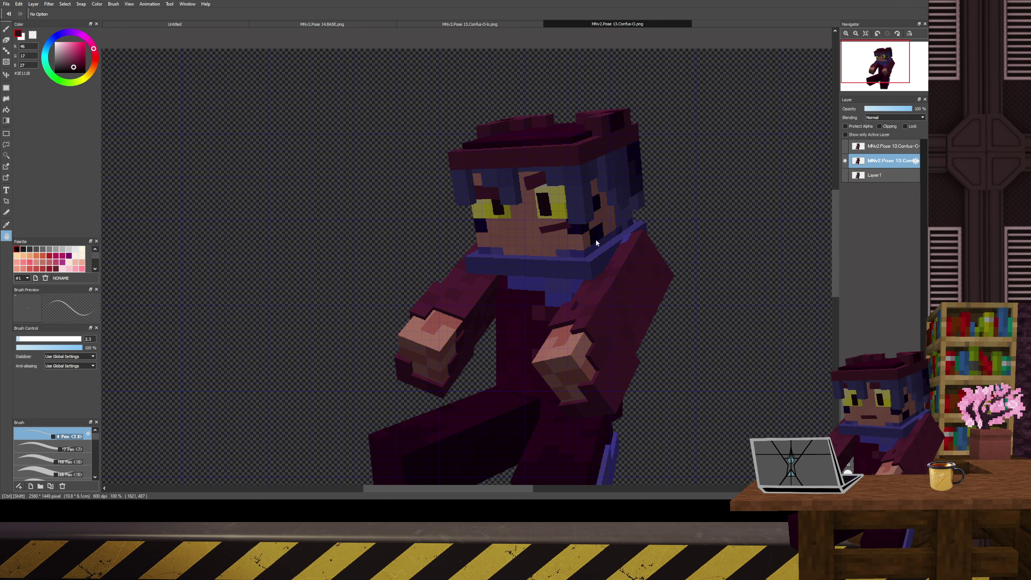
left_click(845, 160)
left_click(845, 147)
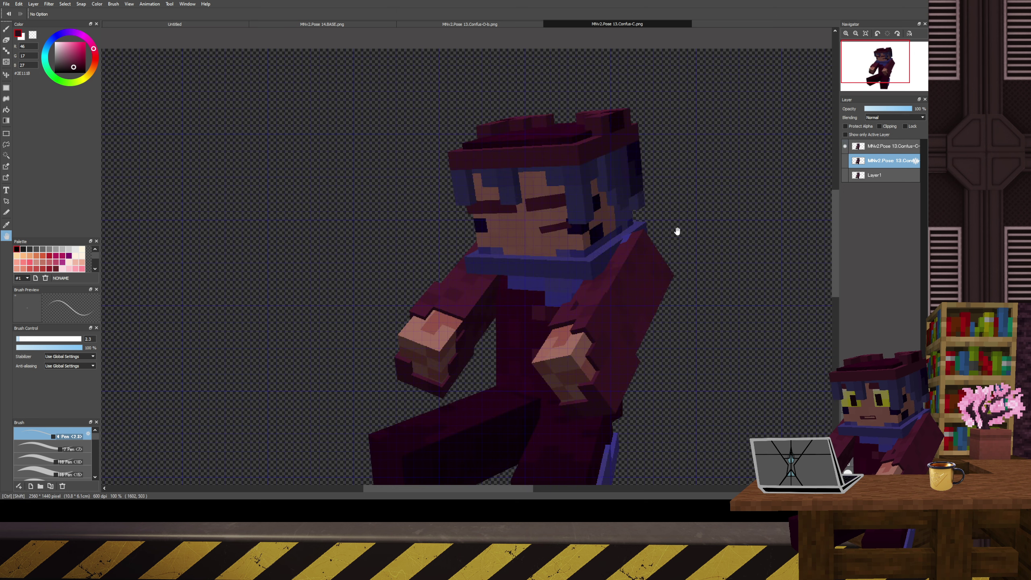
key("ctrl+shift+s")
left_click(463, 268)
- Add the blinking open-mouth image as a layer and move the blinking closed-mouth layer into alignment with it at the sleeve corner
left_click(844, 147)
left_click(845, 146)
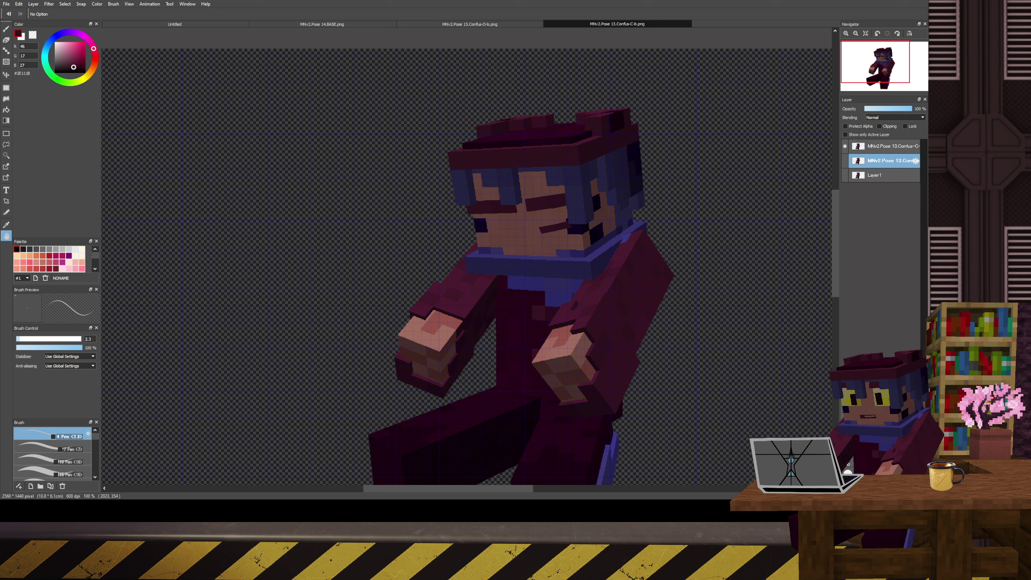
key("Return")
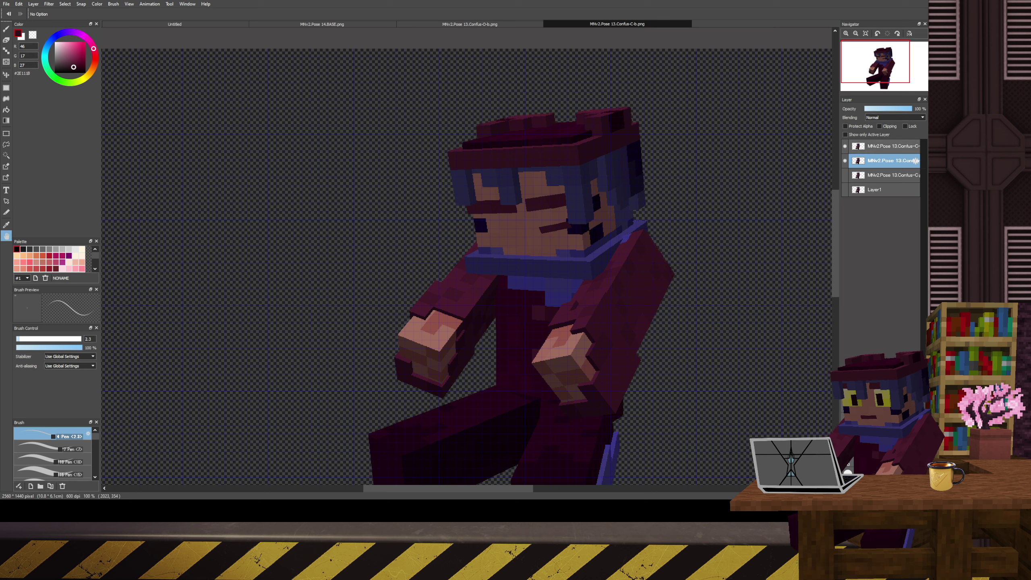
scroll(424, 292, "up", 3)
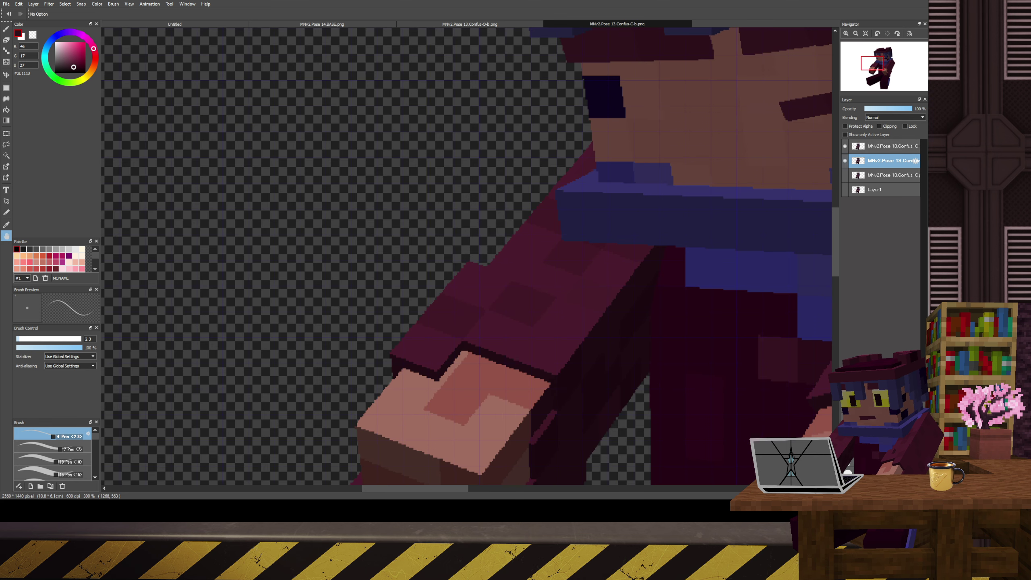
left_click(889, 146)
scroll(481, 278, "up", 4)
key("v")
mouse_move(517, 286)
left_mouse_down()
mouse_move(479, 309)
mouse_move(513, 270)
mouse_move(521, 275)
left_mouse_up()
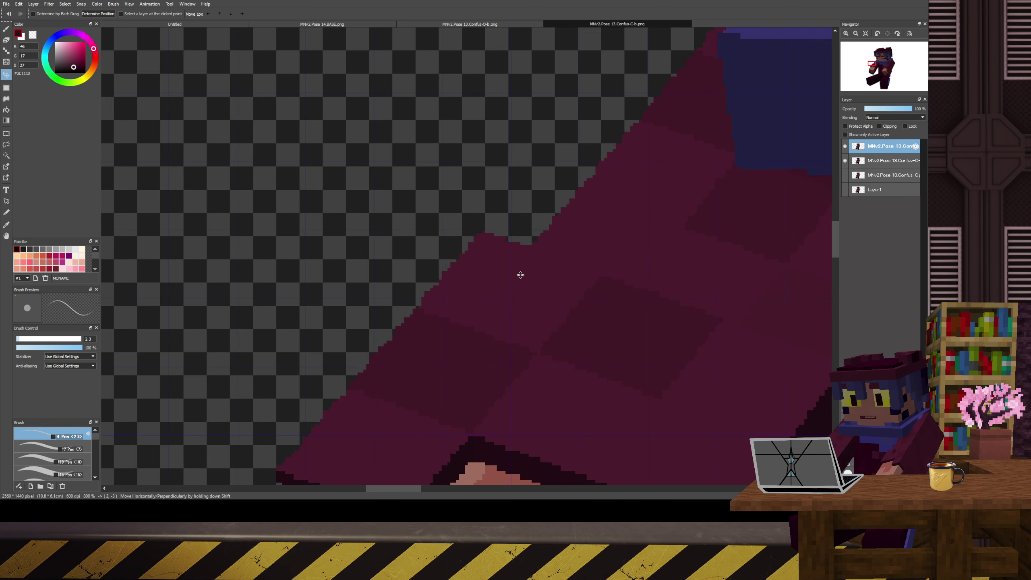
scroll(520, 276, "down", 5)
scroll(569, 276, "up", 1)
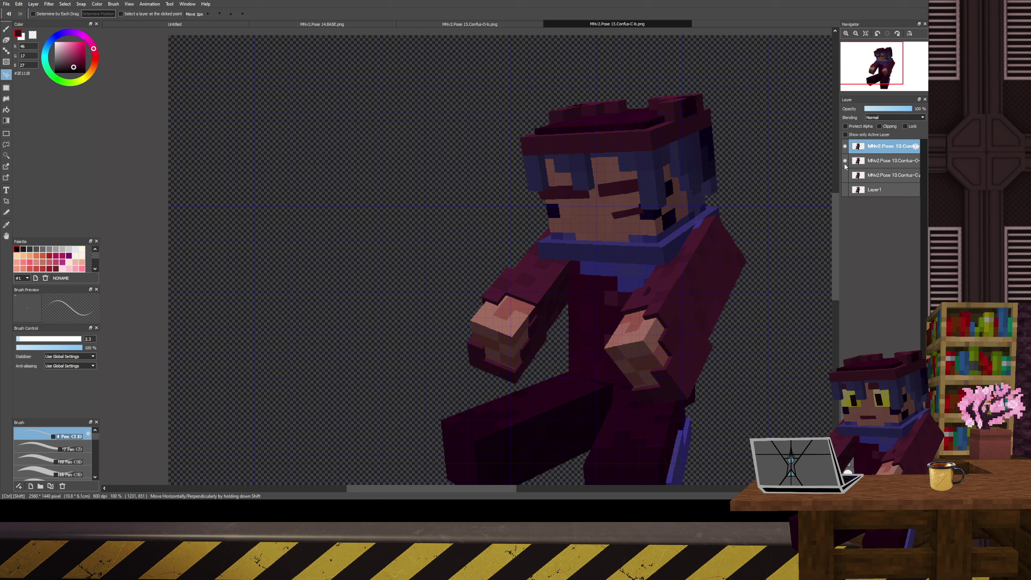
- Hide the blinking closed-mouth layer and save the blinking open-mouth image as MNv2.Pose 13.Confus-O-b.png
left_click(845, 147)
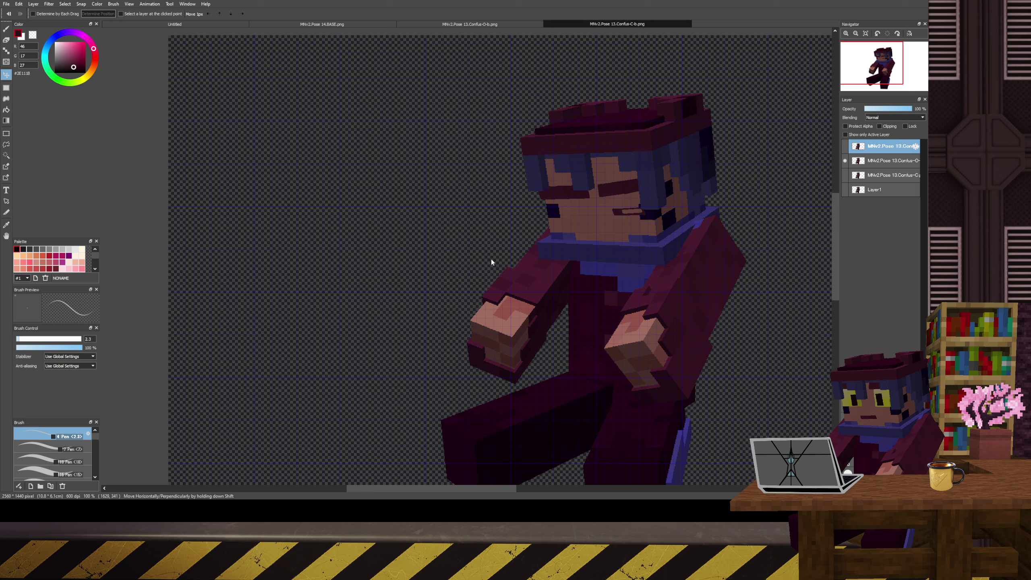
left_click(845, 145)
left_click(845, 160)
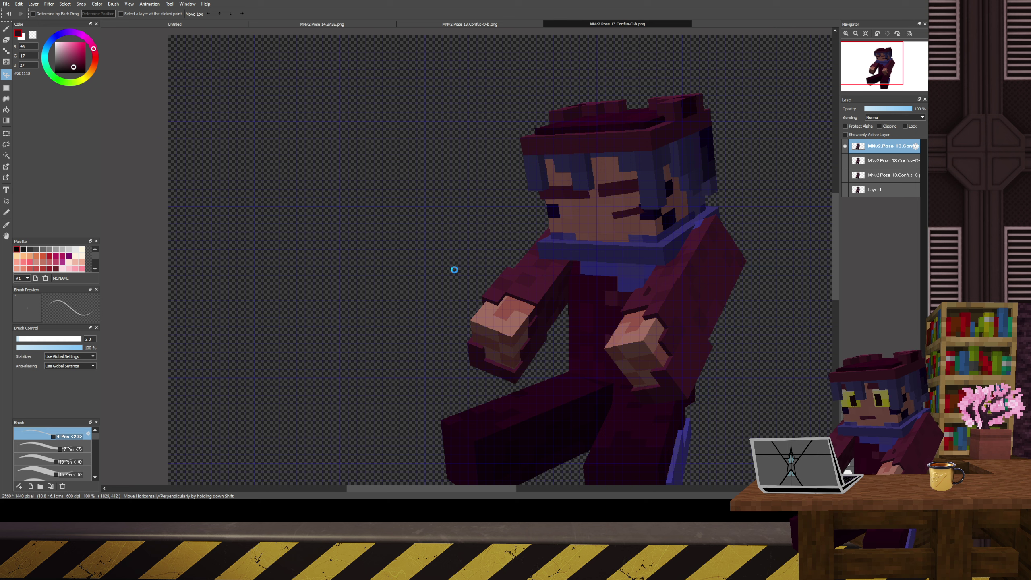
key("h")
left_click_drag(610, 237, 445, 240)
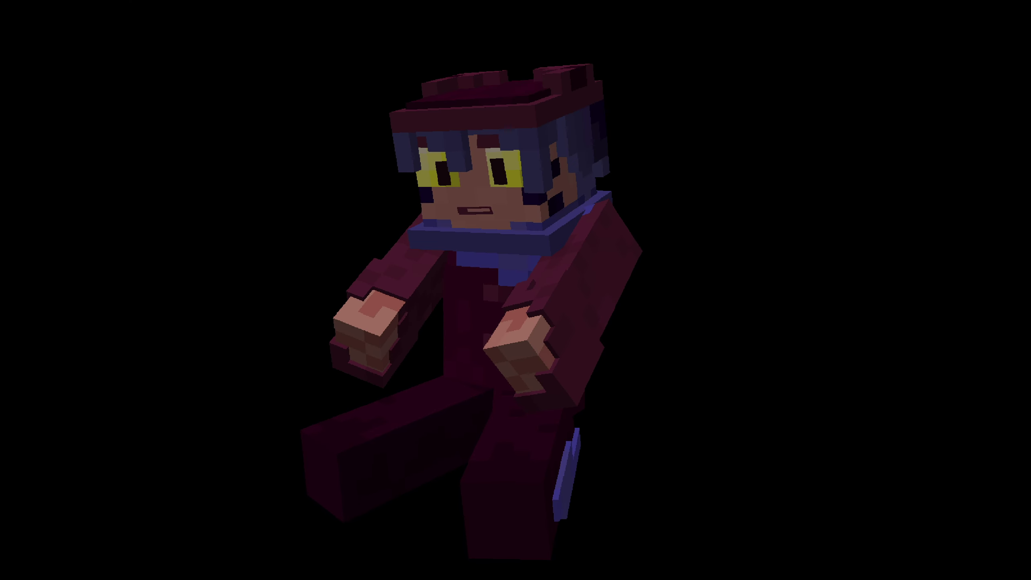
- Add a new avatar state duplicated from pose14.sit3 and open its options
left_click(870, 212)
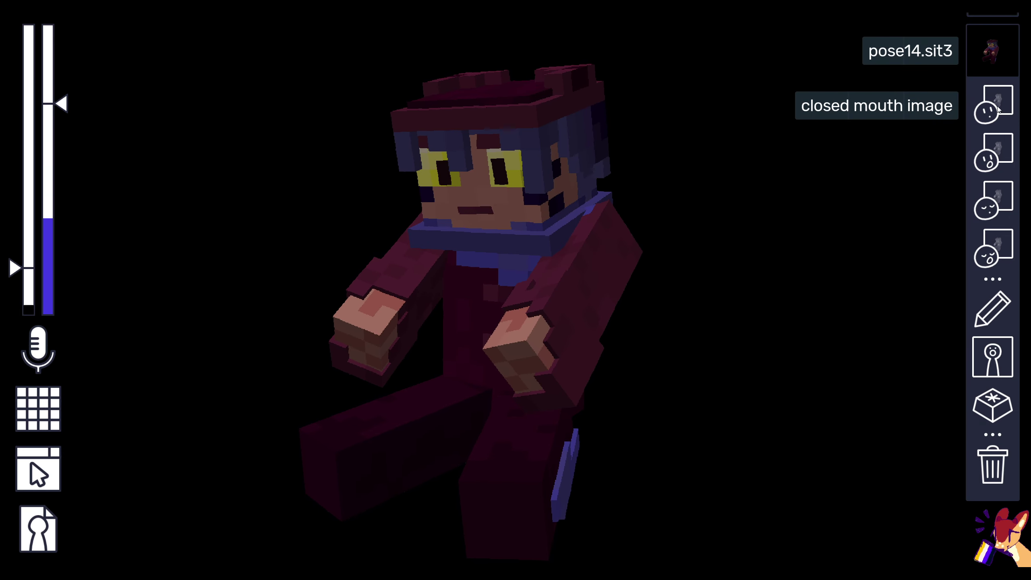
left_click(994, 46)
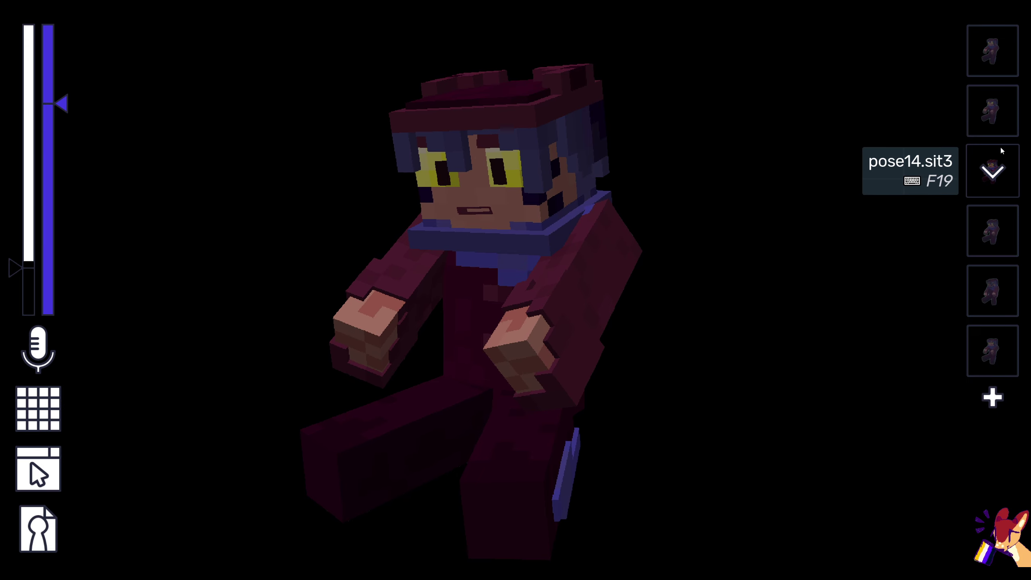
left_click(993, 398)
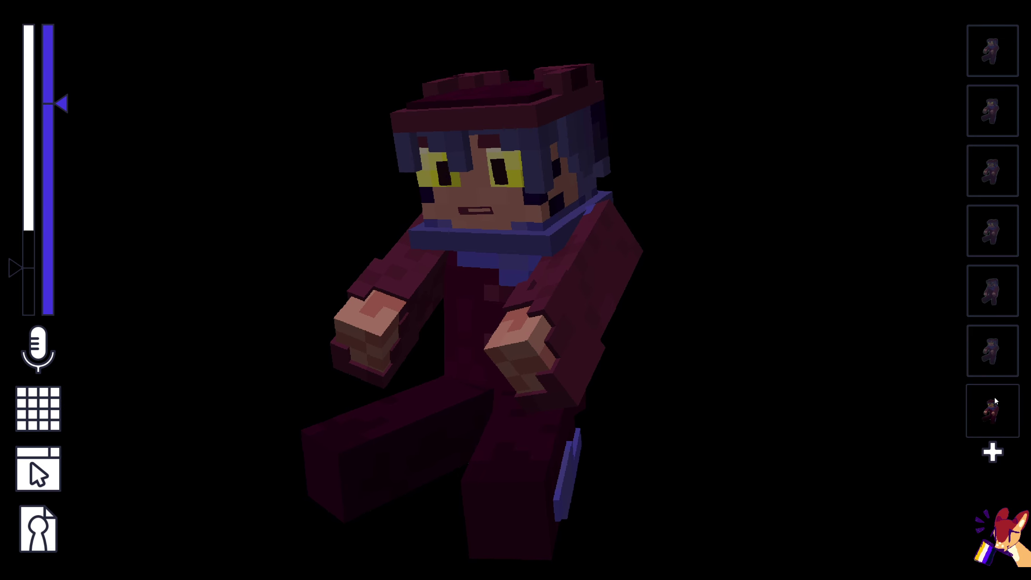
left_click(998, 418)
right_click(1001, 114)
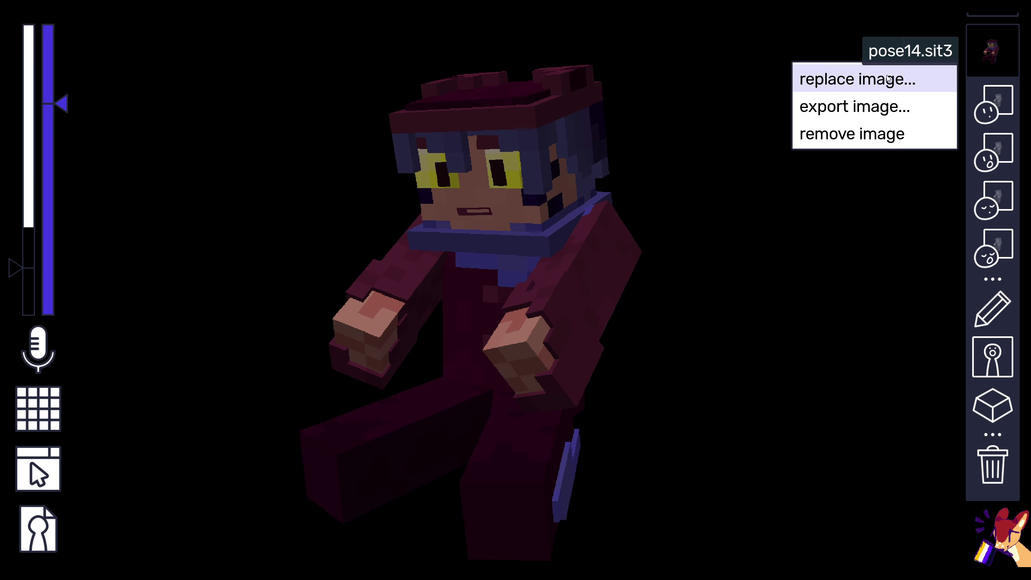
- Rename the new state pose13.Confus
left_click(986, 321)
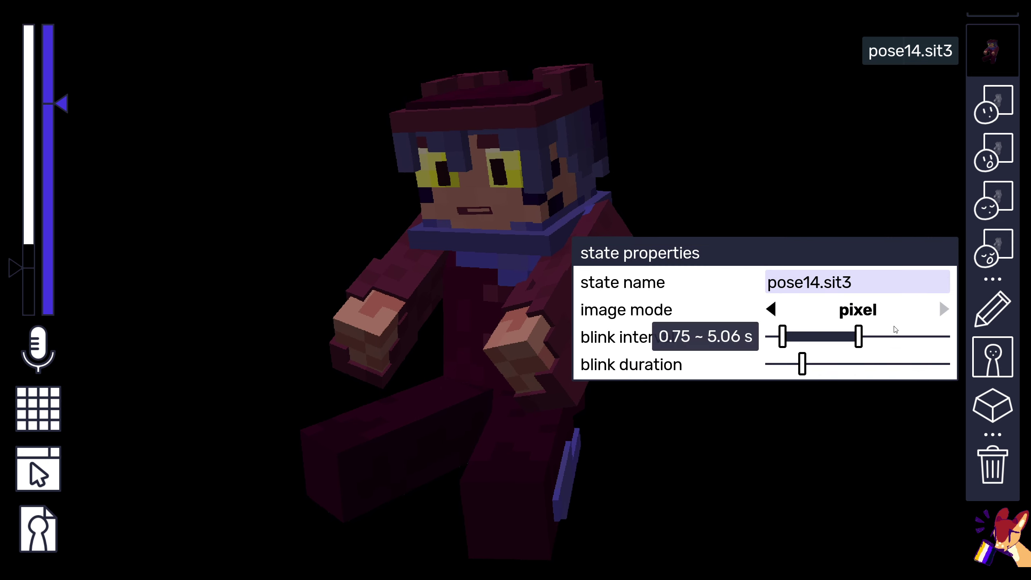
left_click(819, 286)
key("BackSpace")
type("3")
key("End")
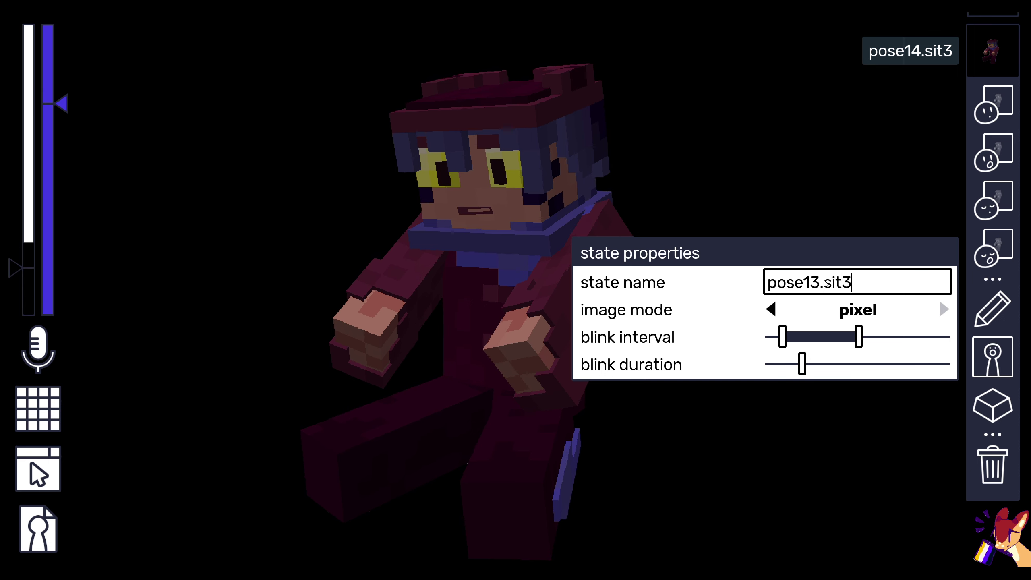
key("BackSpace")
type("4")
key("BackSpace")
key("BackSpace")
key("BackSpace")
key("BackSpace")
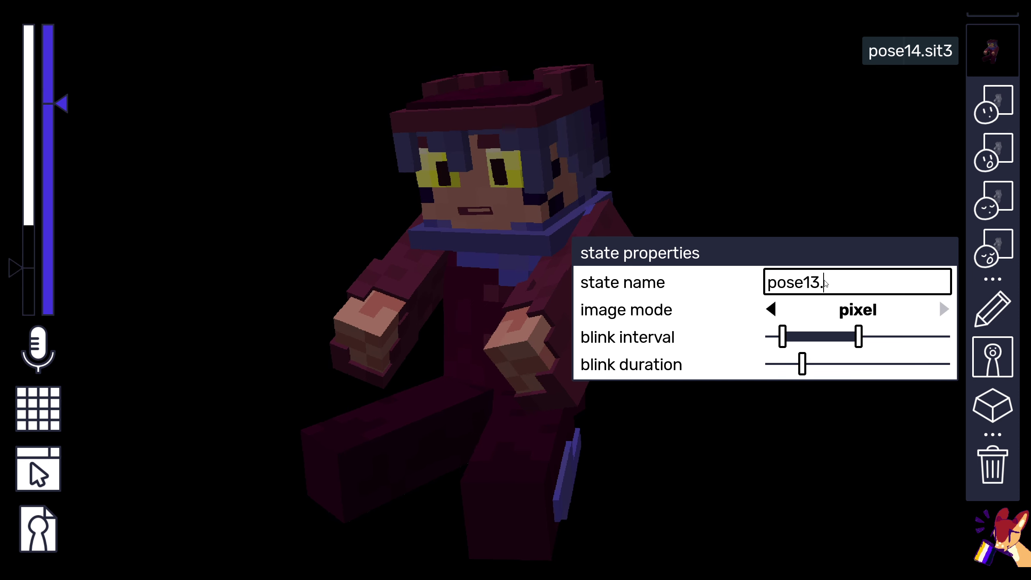
type("Confus")
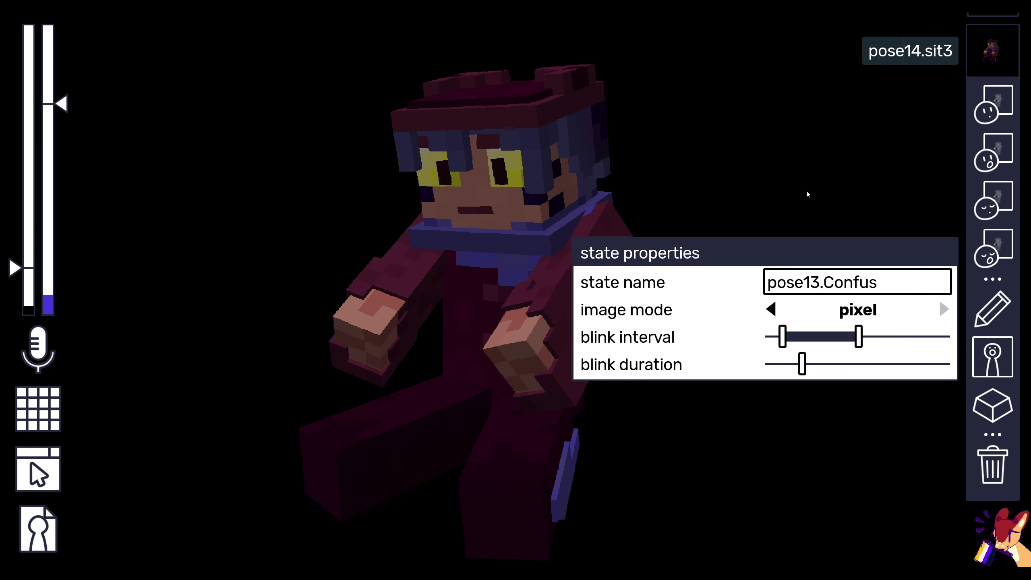
key("Return")
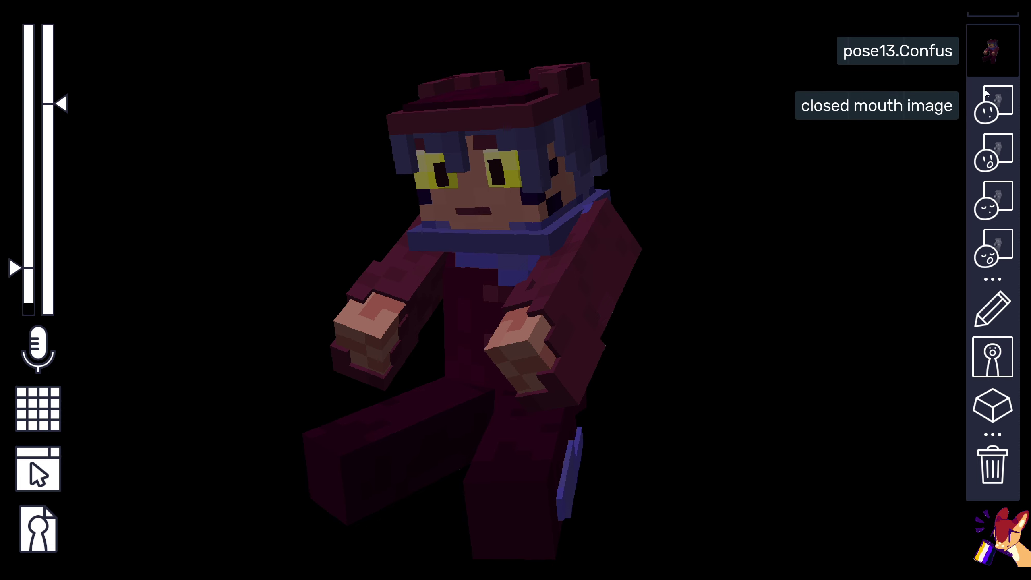
- Replace the pose13.Confus state's closed-mouth, open-mouth and blinking images with the matching Pose 13 Confus images
left_click(998, 101)
left_click(834, 88)
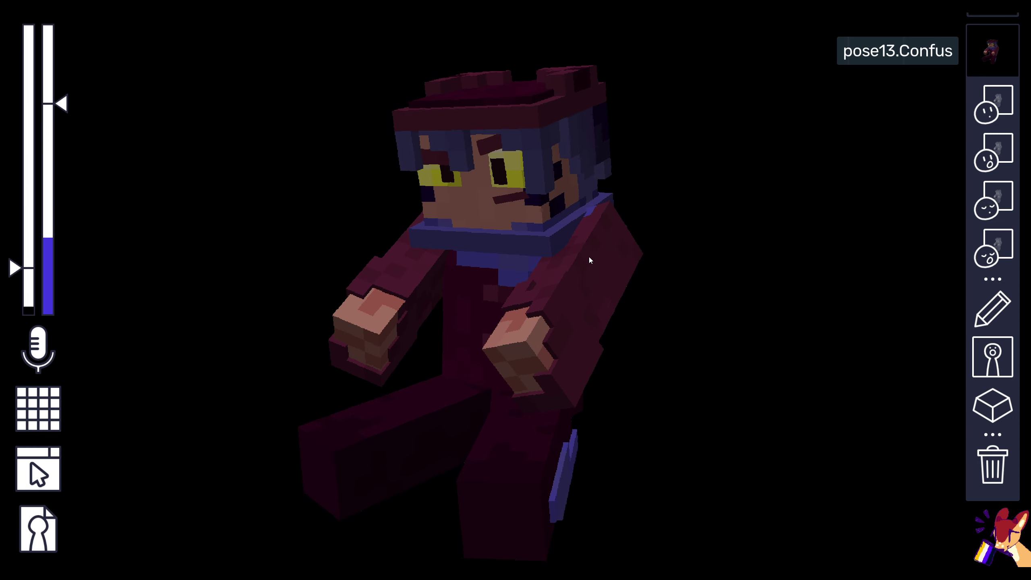
left_click(988, 155)
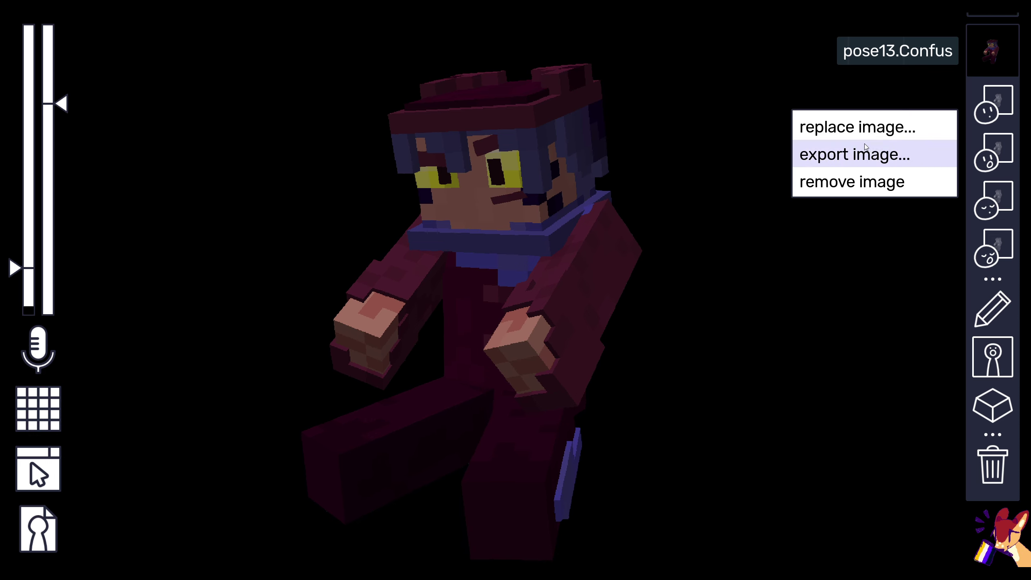
left_click(873, 132)
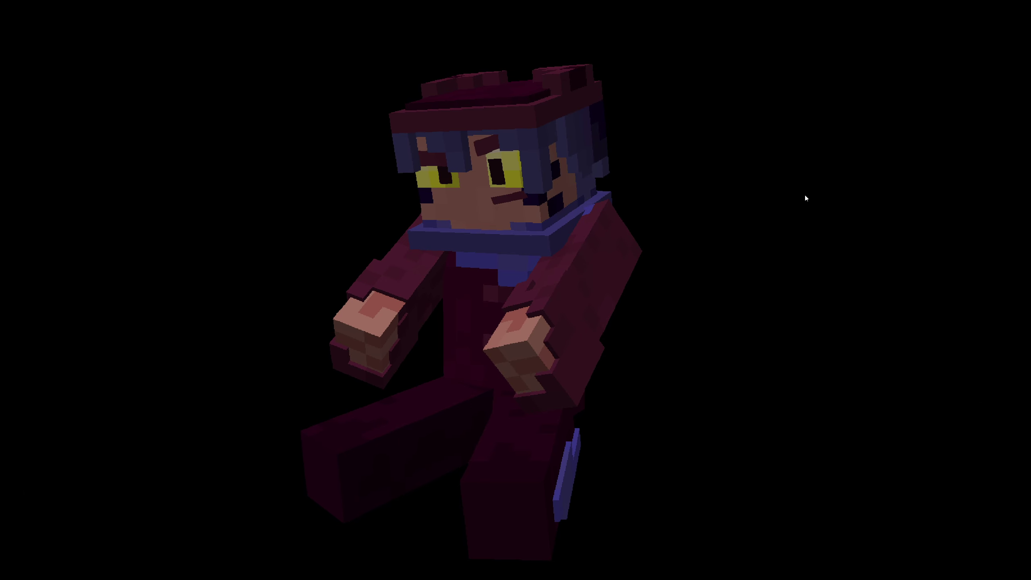
right_click(992, 199)
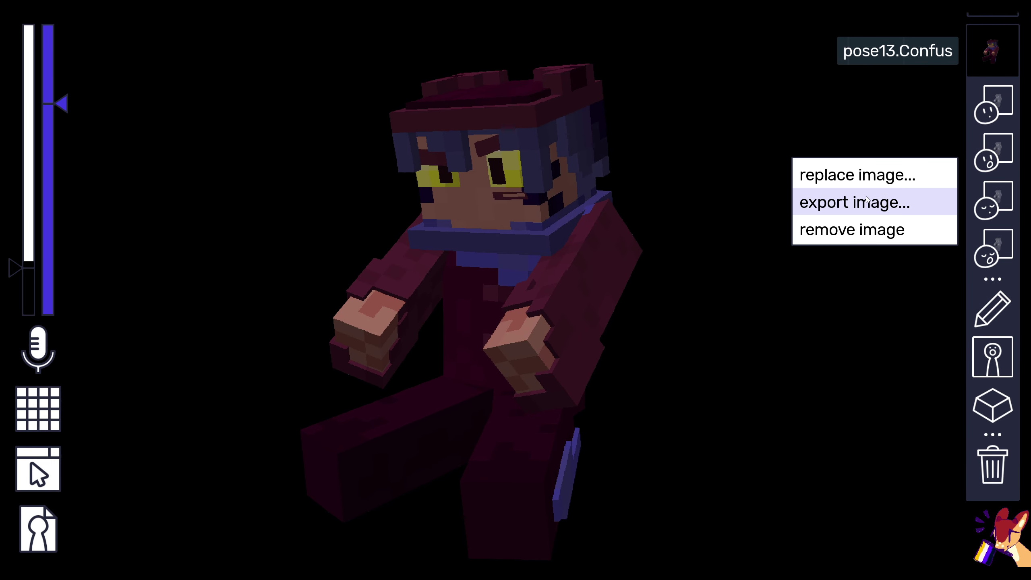
left_click(690, 199)
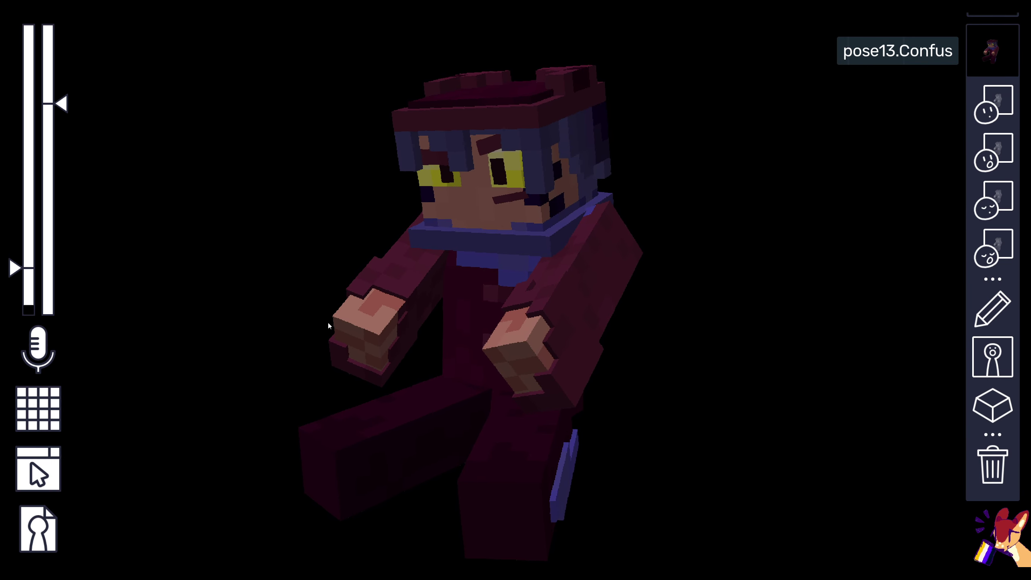
right_click(993, 248)
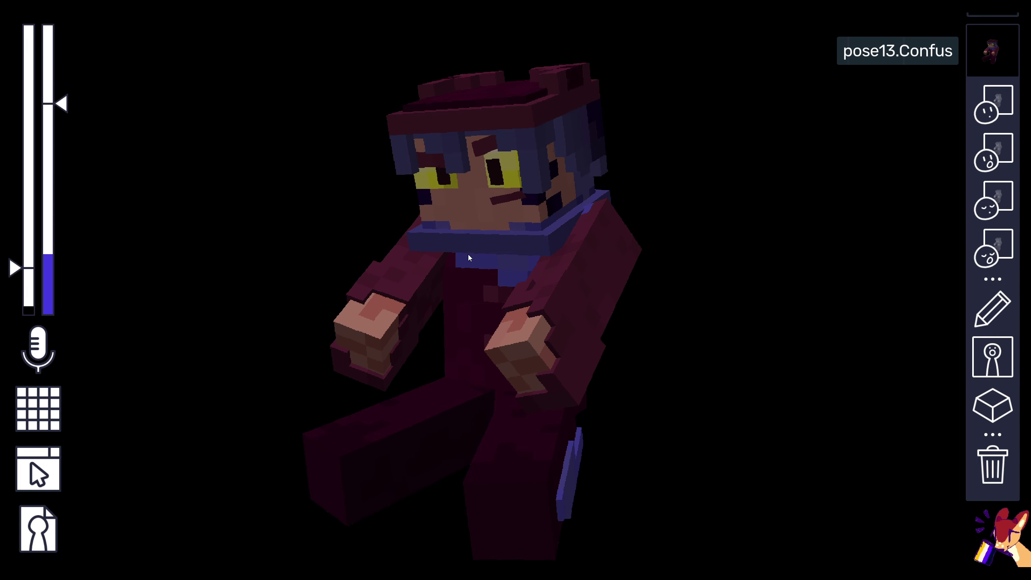
- Switch to the pose14.sit3 state and assign Shift + F19 as its shortcut
key("1")
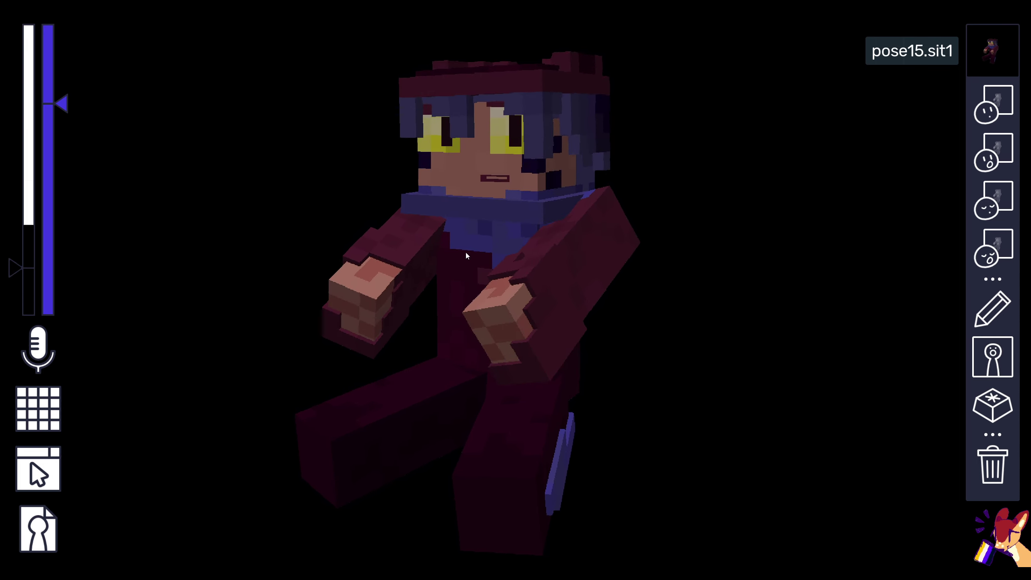
key("4")
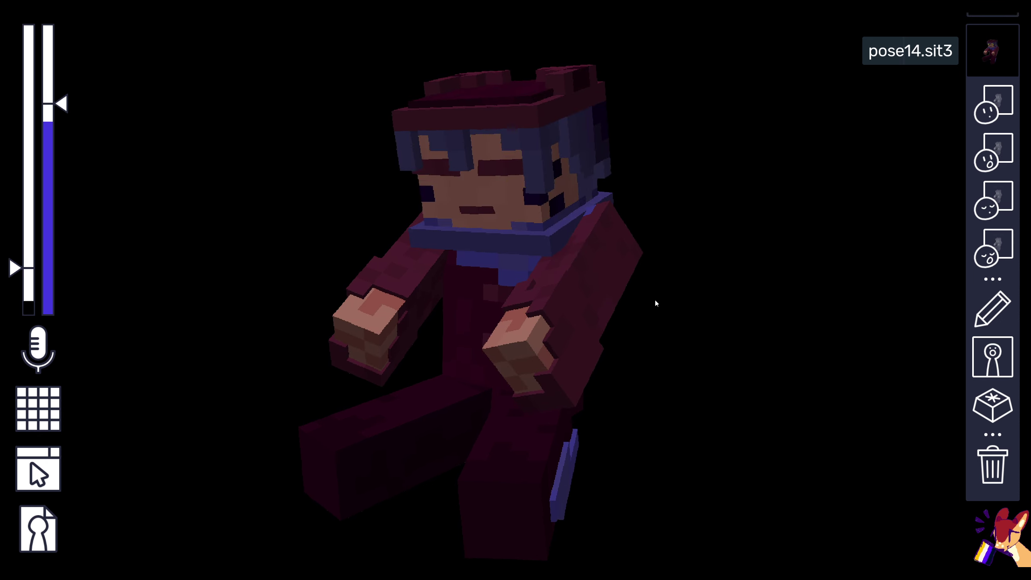
left_click(991, 406)
left_click(762, 407)
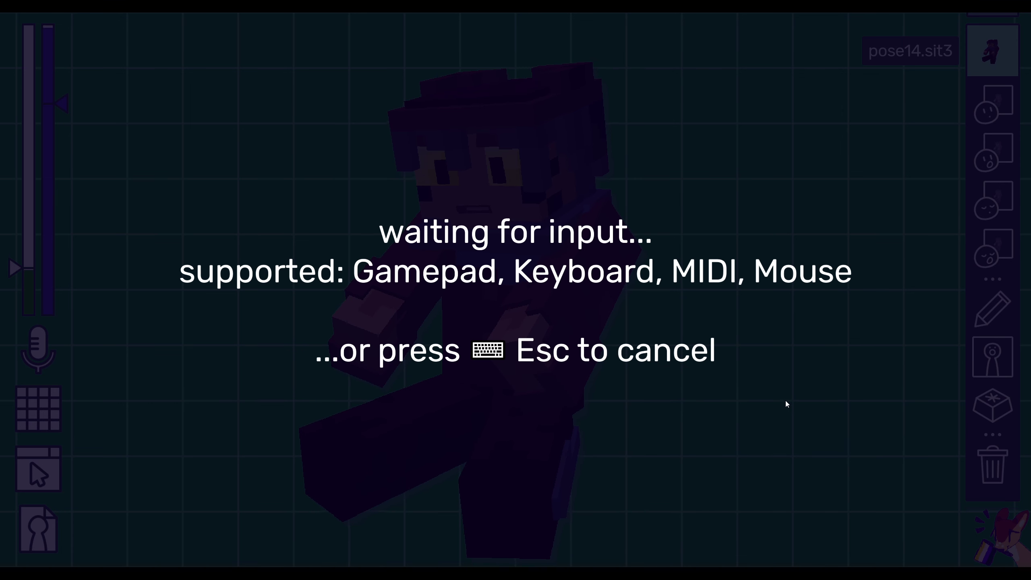
key("shift+F19")
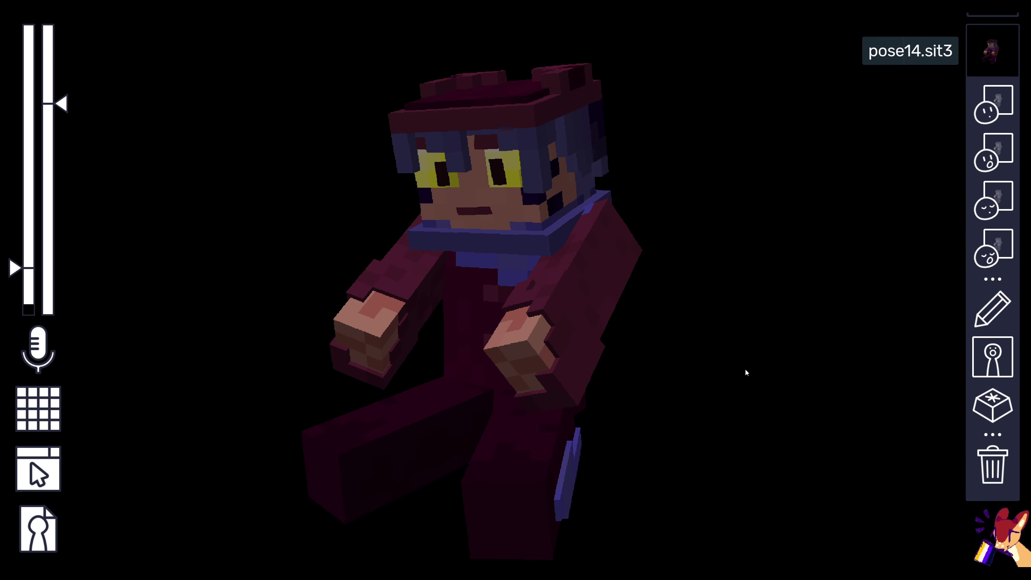
- Restore F19 as the shortcut of the pose14.sit3 state
left_click(991, 418)
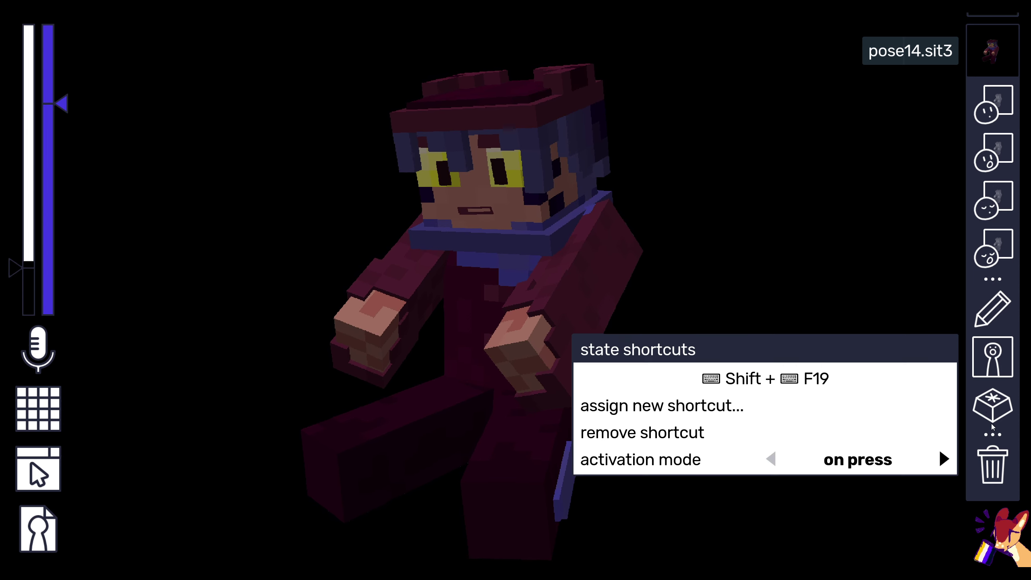
left_click(817, 400)
key("F19")
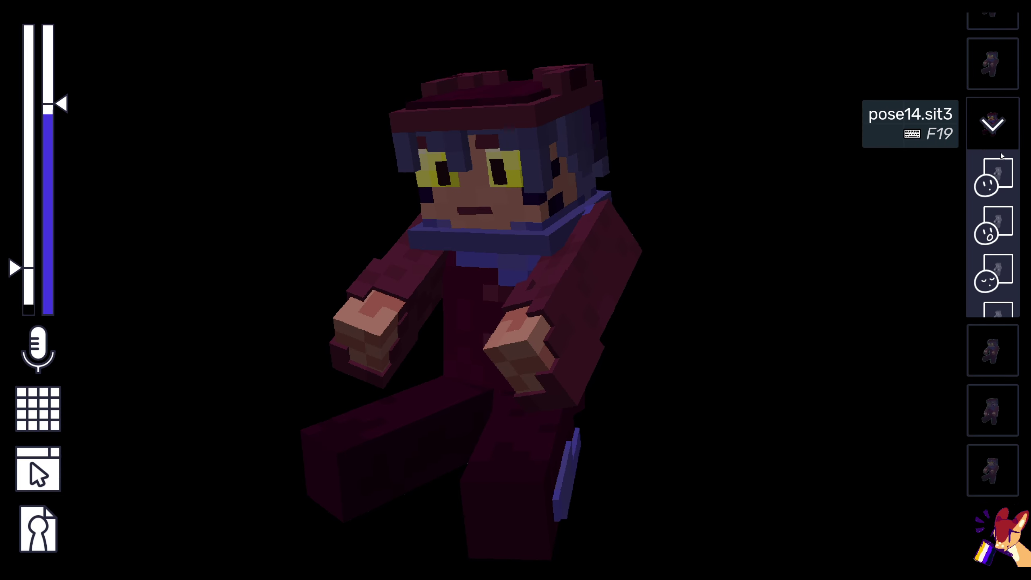
- Select the pose13.Confus state and assign Shift + F19 as its shortcut
left_click(1001, 409)
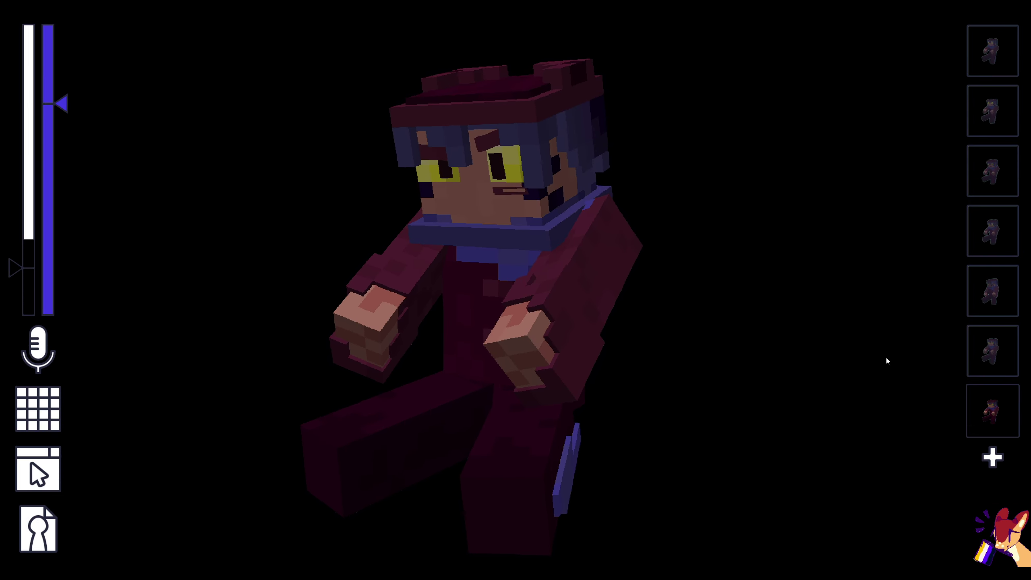
left_click(1003, 410)
left_click(993, 404)
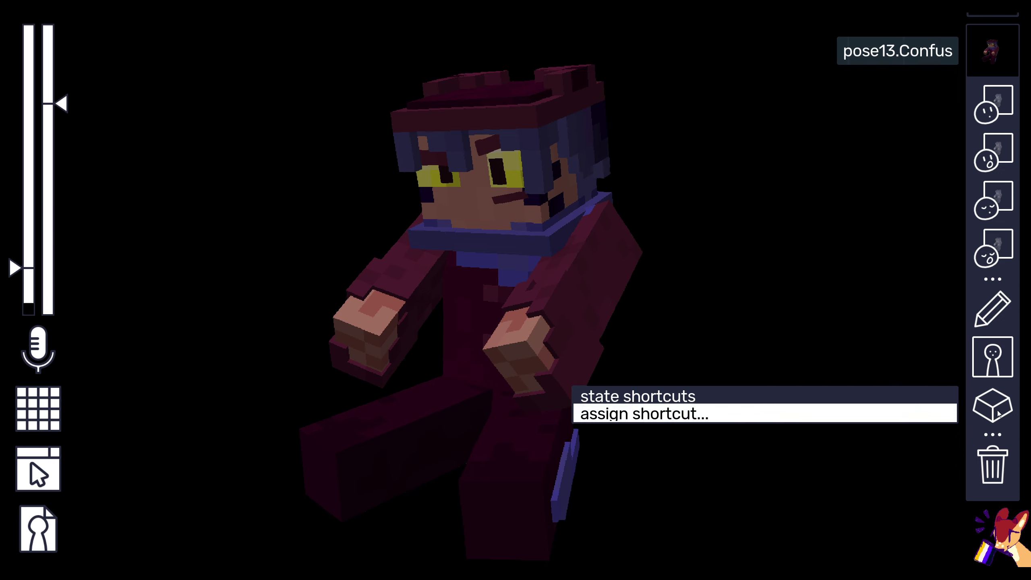
left_click(795, 420)
key("shift+F19")
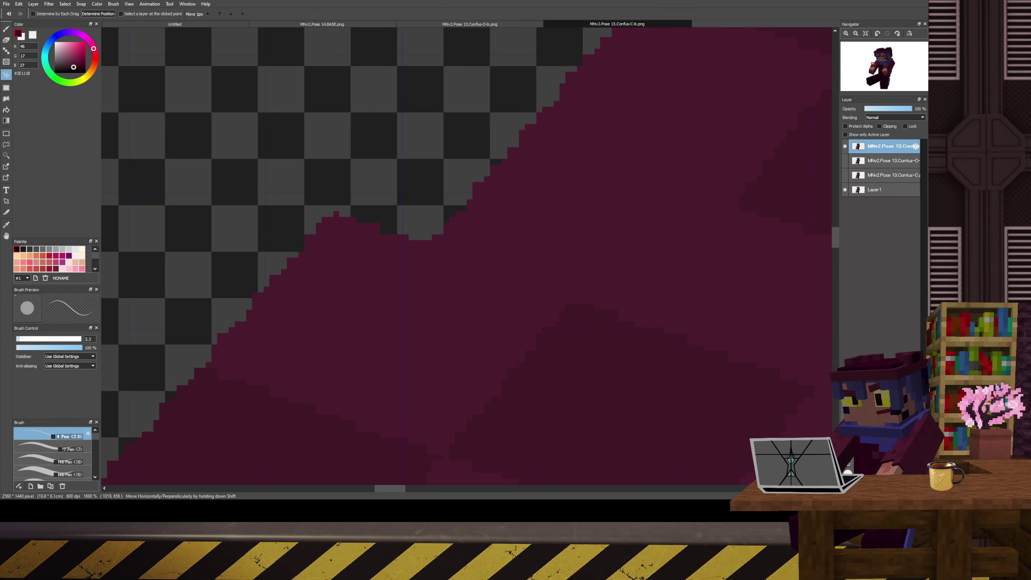
- In the paint program, try to move the blinking closed-mouth layer over Layer1
scroll(780, 188, "down", 4)
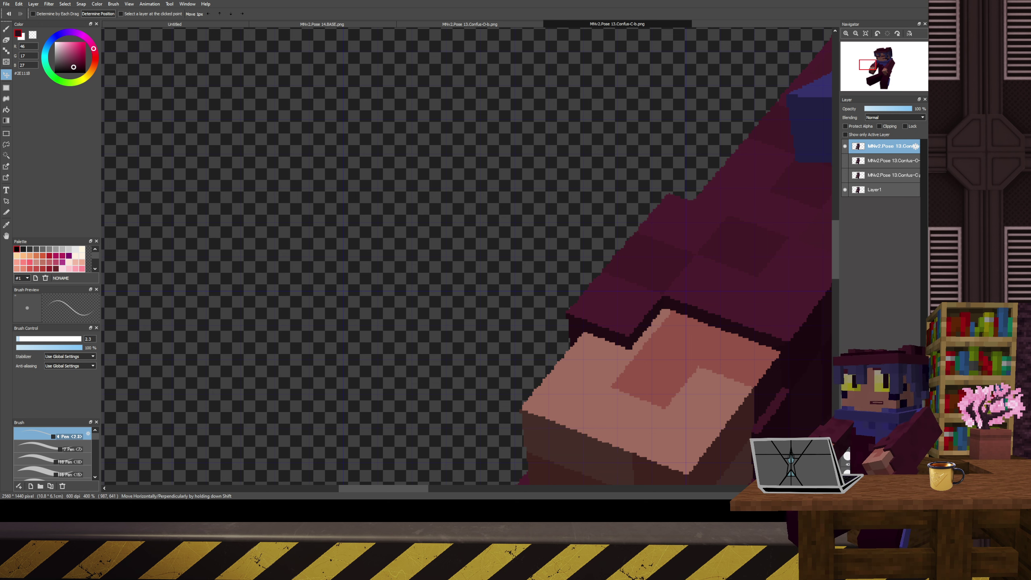
key("shift")
left_click_drag(812, 204, 378, 272)
key("ctrl+z")
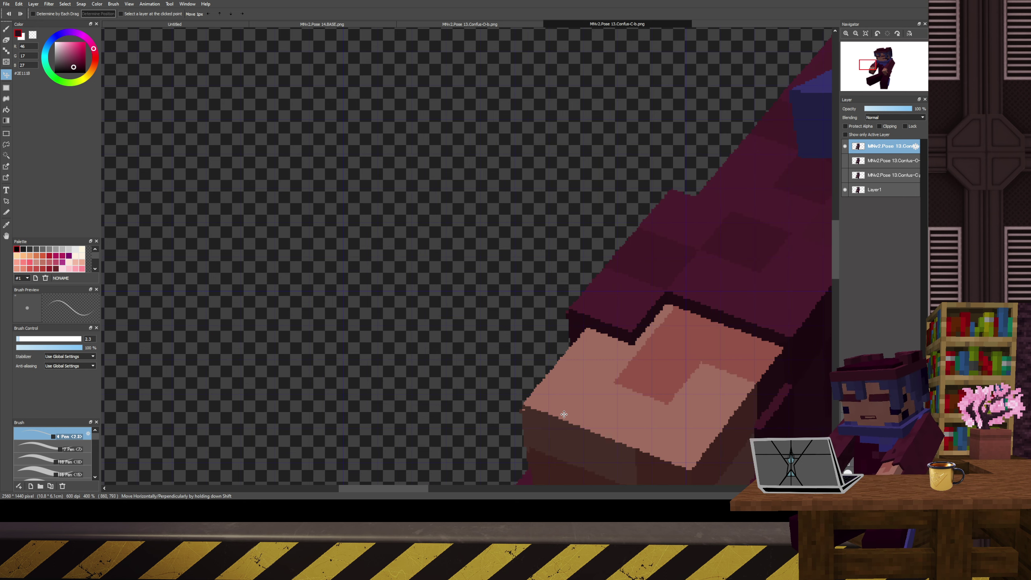
- Move the blinking closed-mouth layer into pixel alignment with Layer1 at the sleeve corner
left_click_drag(564, 415, 562, 420)
scroll(613, 274, "down", 2)
scroll(669, 232, "up", 4)
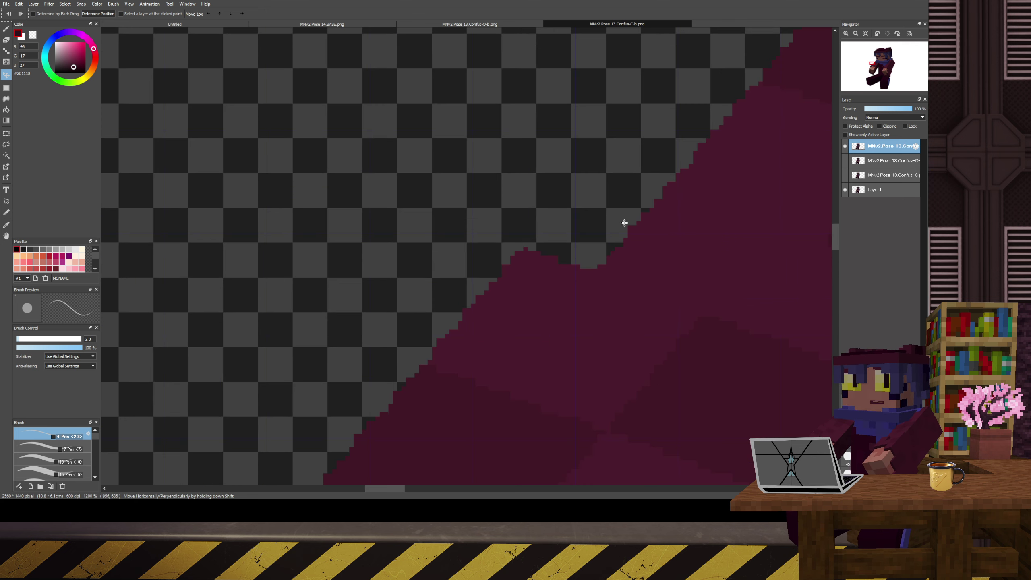
left_click_drag(561, 274, 555, 280)
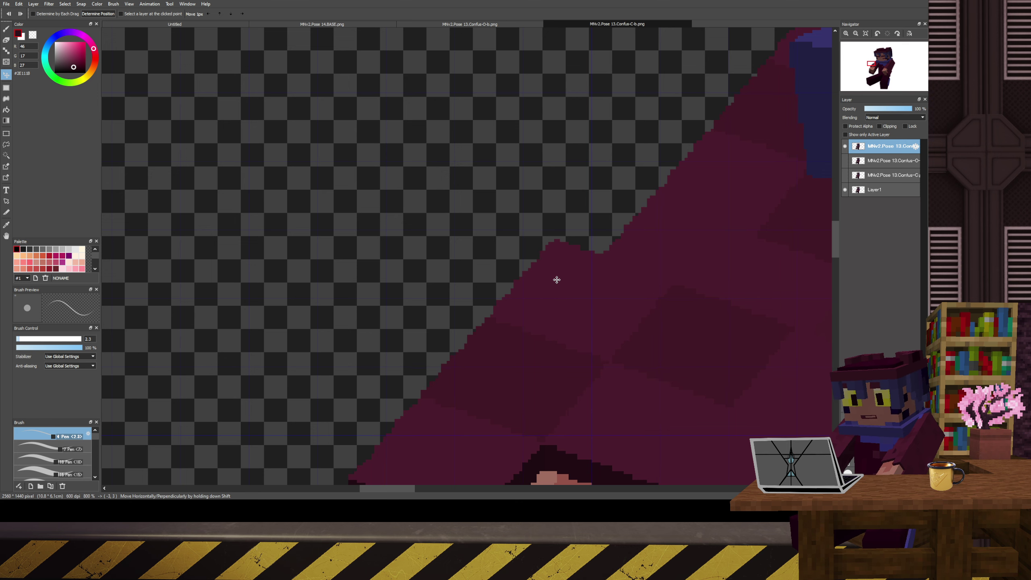
- Compare the blinking closed-mouth layer's alignment with Layer1 by repeatedly toggling its visibility
key("h")
scroll(554, 279, "down", 7)
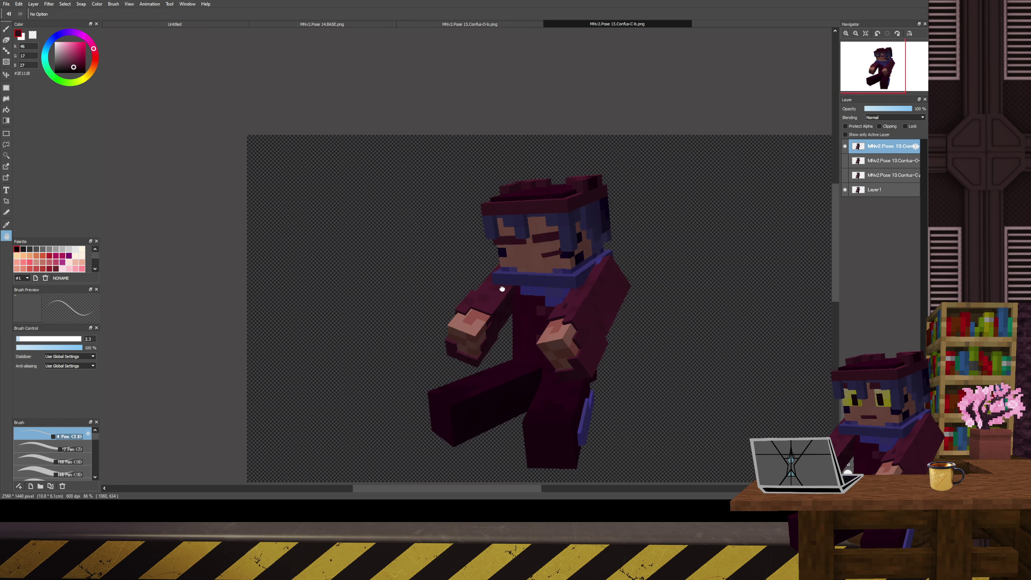
left_click(845, 147)
left_click(845, 147)
left_click(845, 147)
left_click(845, 146)
left_click(845, 147)
- Show only the blinking closed-mouth layer
left_click(845, 147)
left_click(845, 146)
scroll(552, 282, "up", 3)
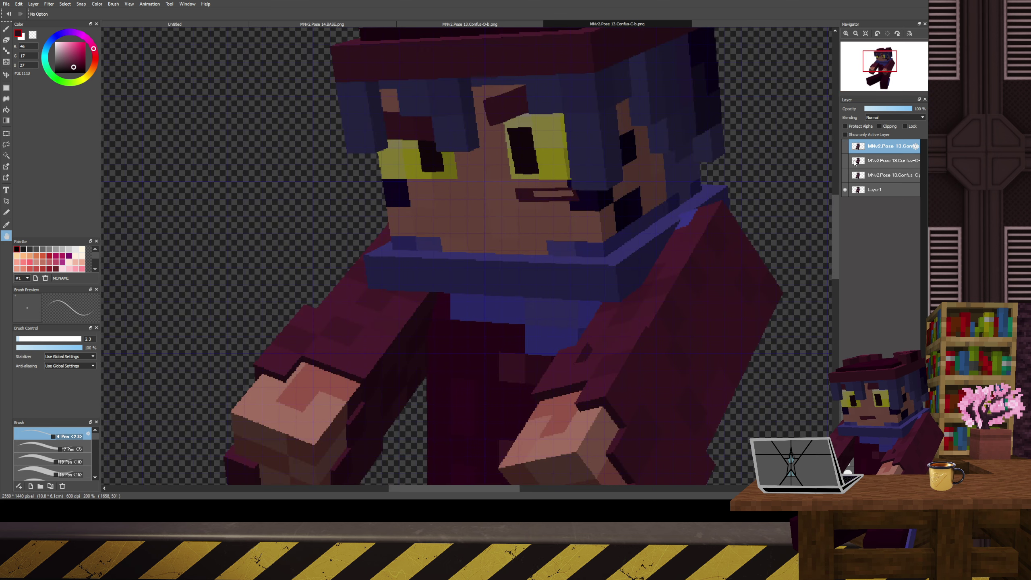
left_click(845, 146)
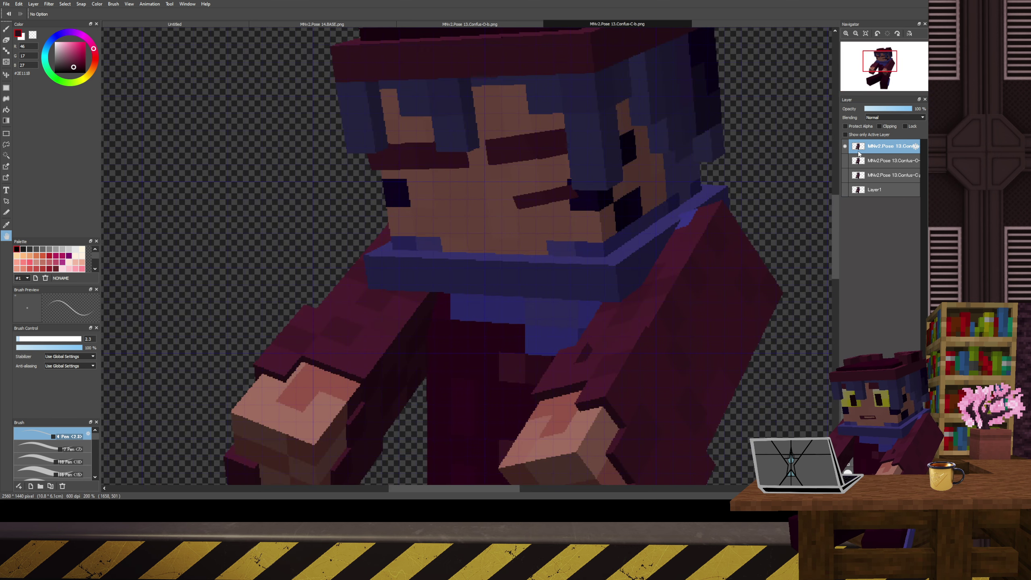
scroll(675, 192, "down", 1)
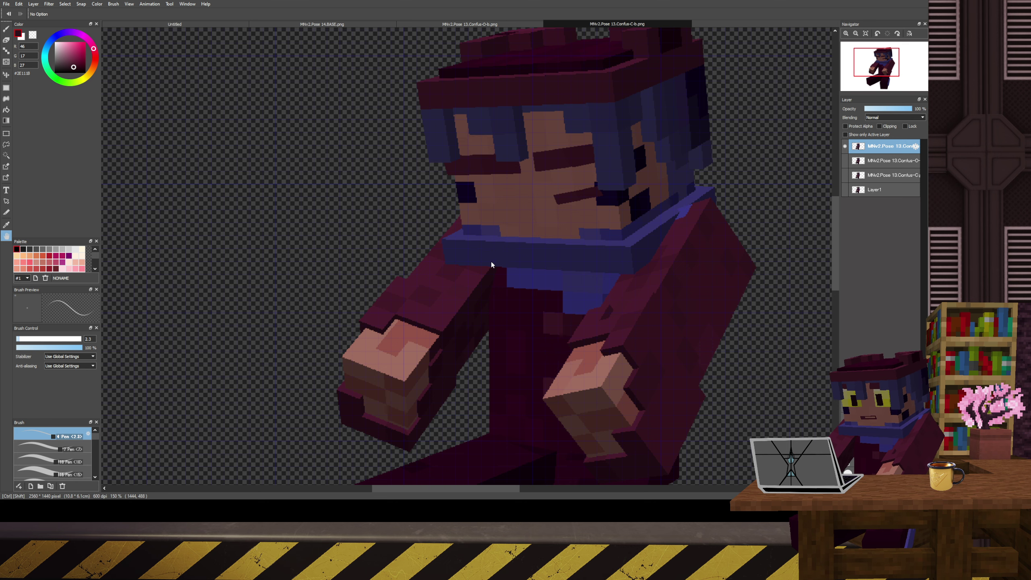
- Show the blinking open-mouth layer over Layer1 in place of the closed-mouth one and align it at the sleeve corner
left_click(845, 146)
left_click(845, 160)
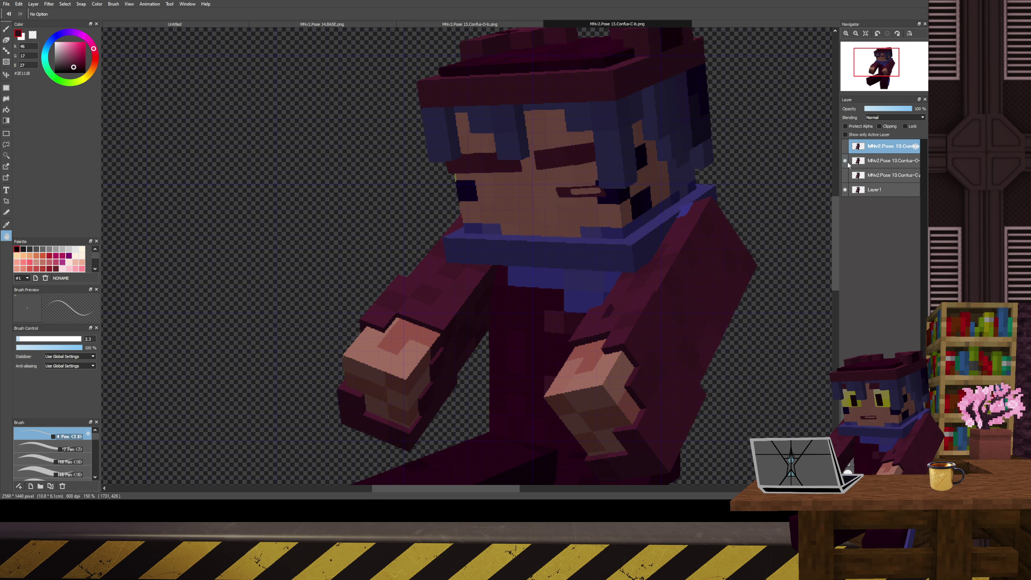
left_click(849, 162)
scroll(433, 297, "up", 5)
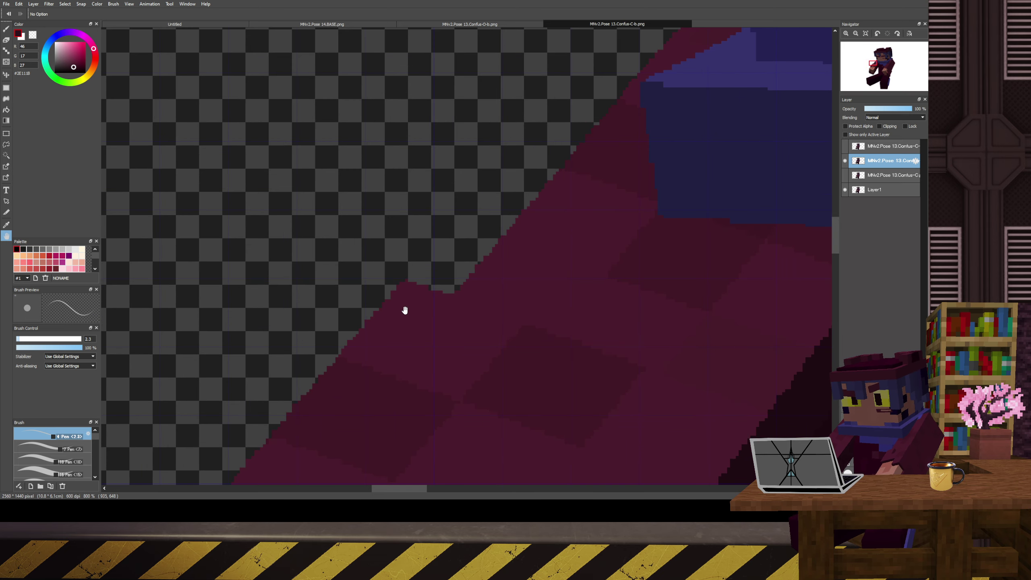
key("v")
left_click_drag(410, 318, 402, 322)
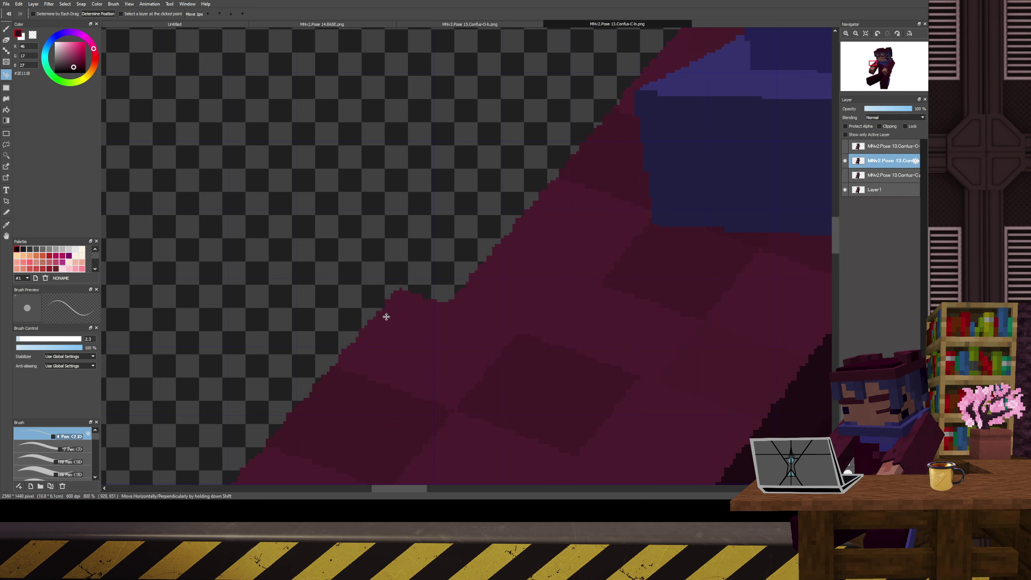
- Hide the blinking open-mouth layer and compare the open-eyed expressions by toggling the layer directly above Layer1 and Layer1 itself
key("h")
scroll(430, 351, "down", 5)
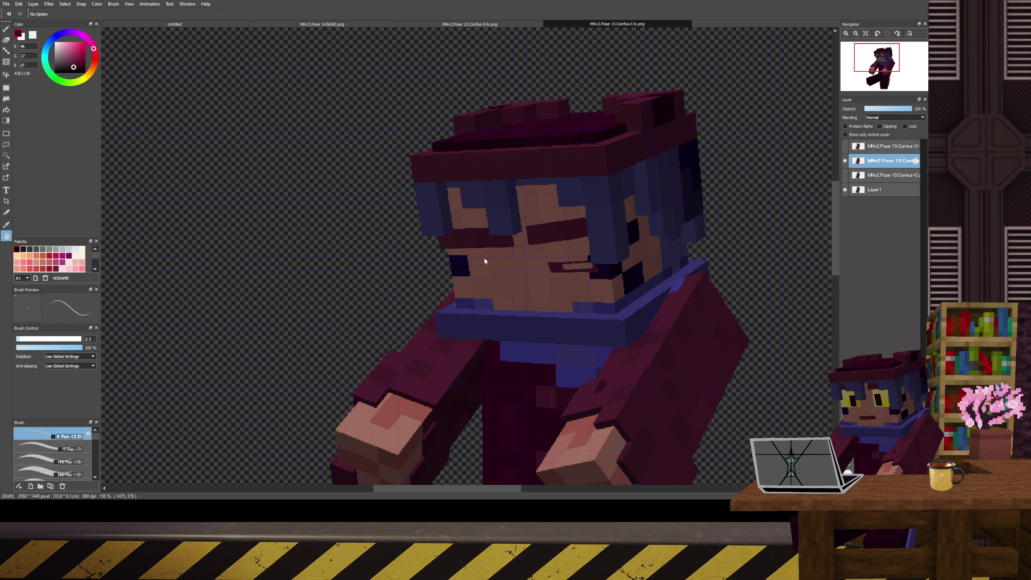
left_click(845, 161)
left_click(845, 176)
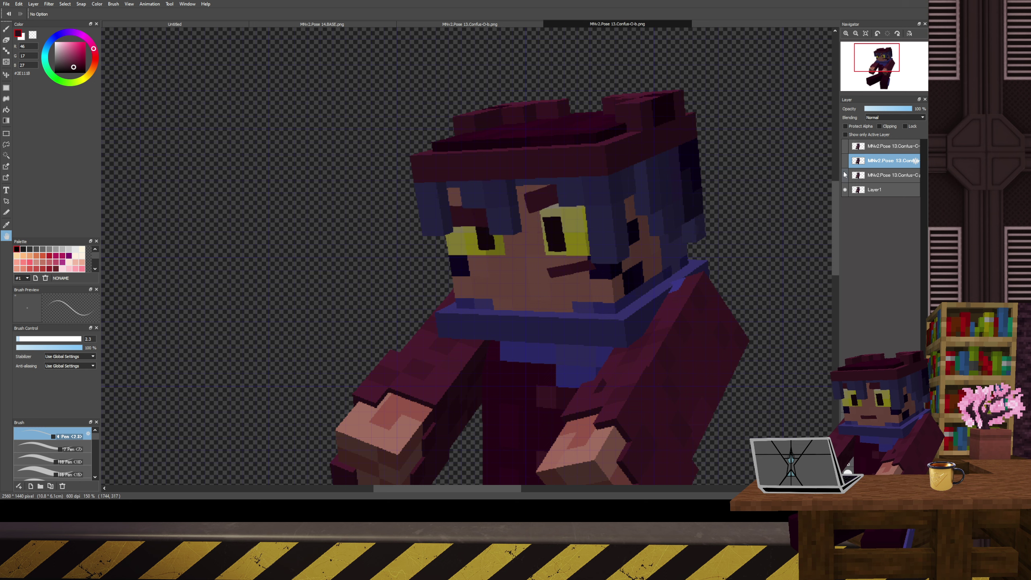
left_click(845, 191)
left_click(846, 176)
left_click(845, 175)
left_click(845, 189)
left_click(844, 188)
left_click(845, 175)
left_click(845, 175)
left_click(845, 175)
left_click(845, 175)
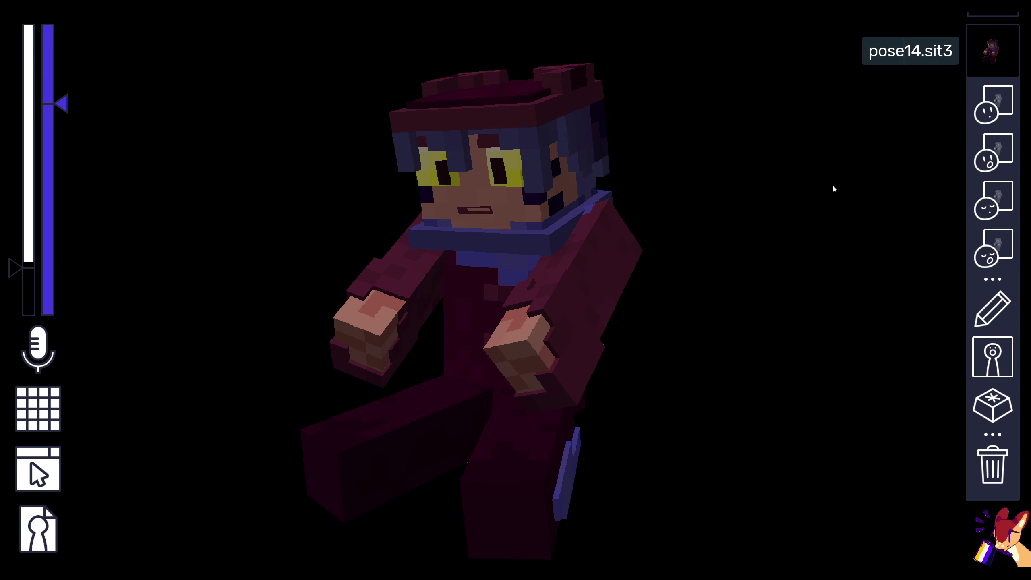
- Switch the avatar to the pose13.Confus state and check the image options of its closed mouth blinking and open mouth images
key("3")
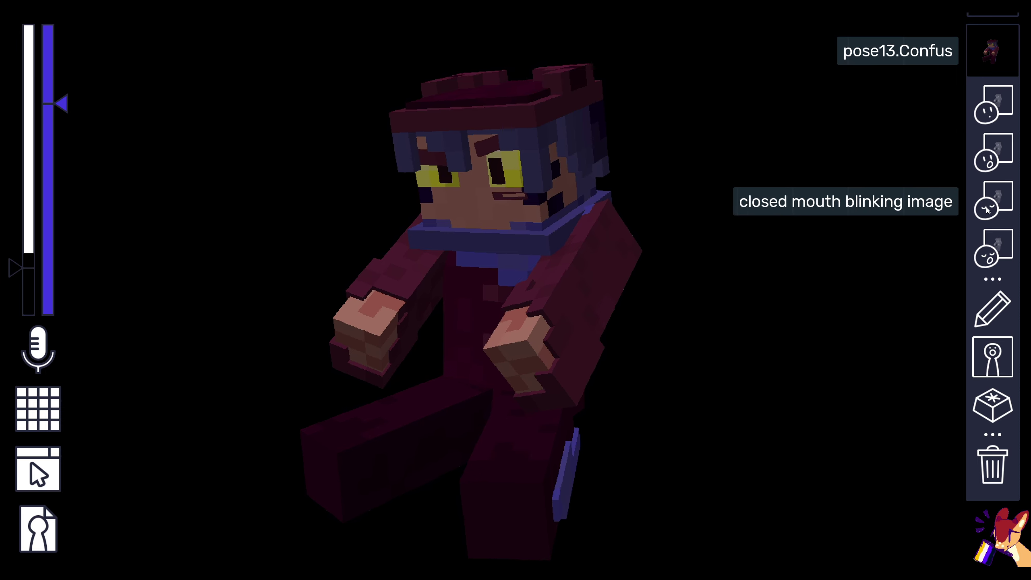
right_click(1005, 206)
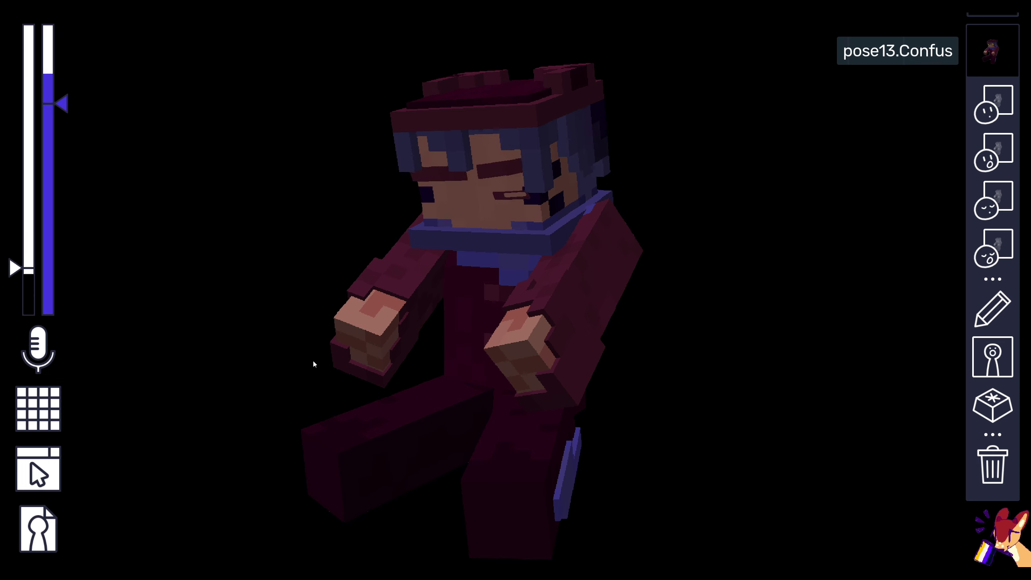
right_click(992, 203)
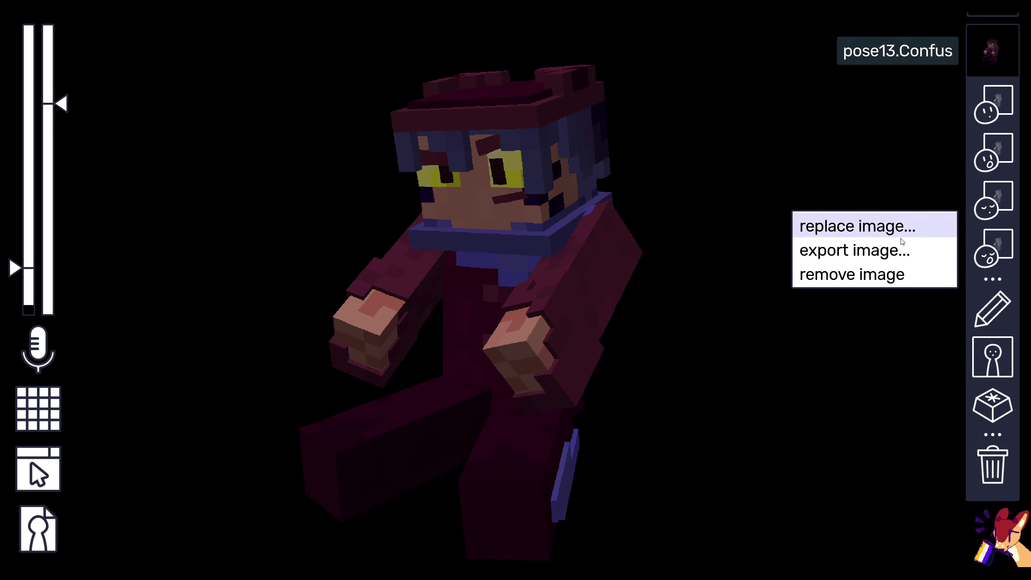
left_click(777, 219)
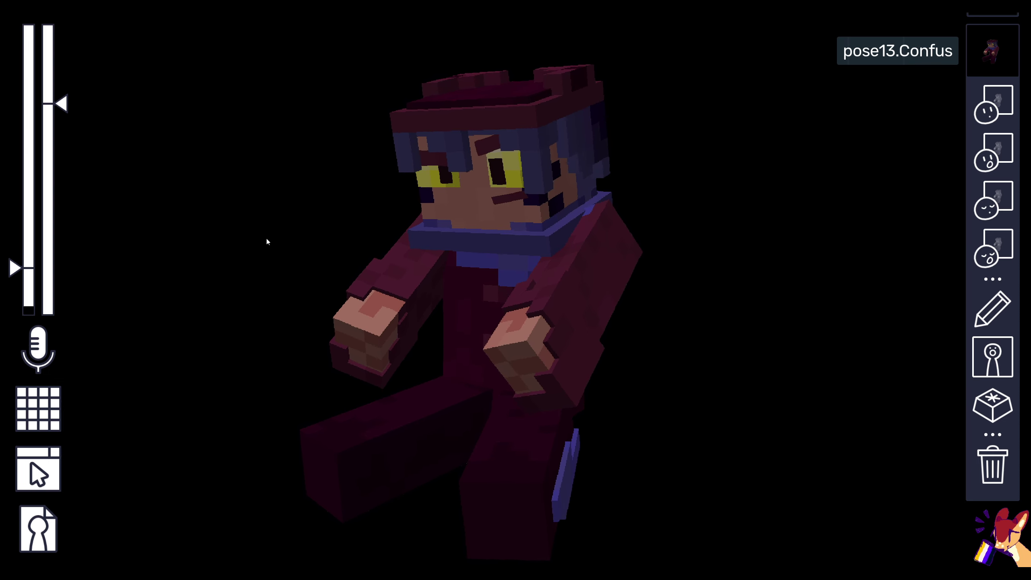
right_click(993, 153)
left_click(829, 133)
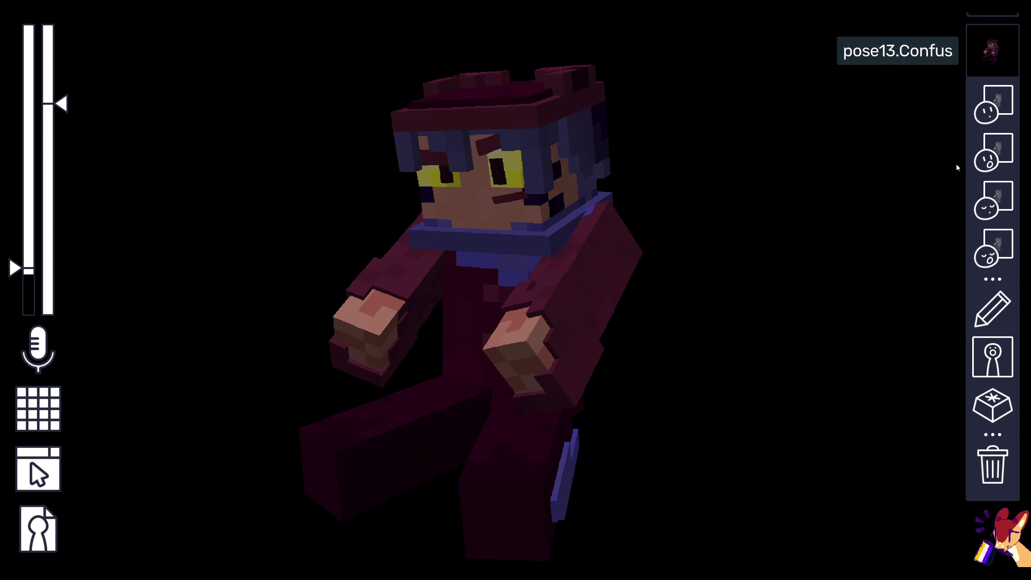
right_click(993, 152)
left_click(827, 90)
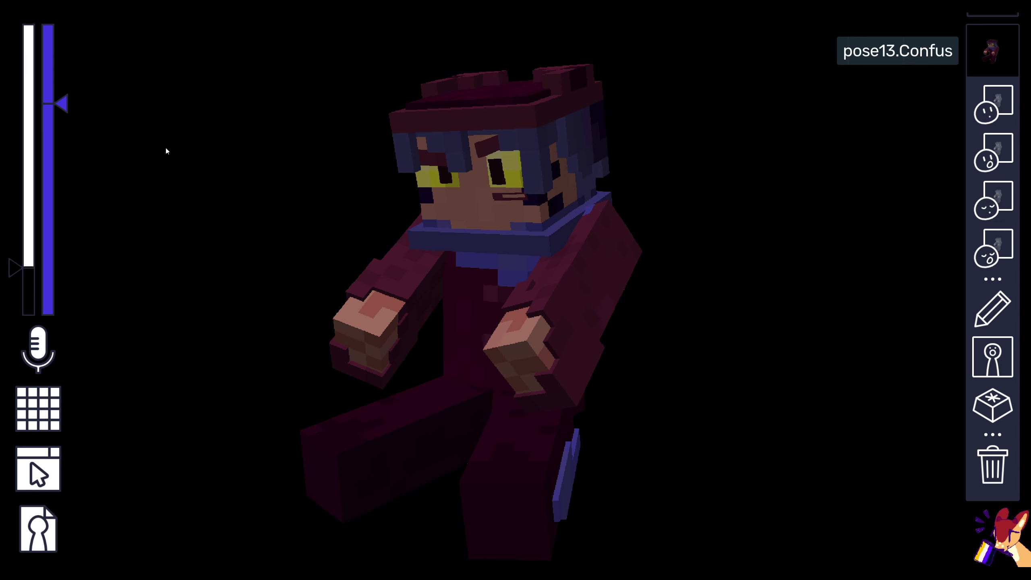